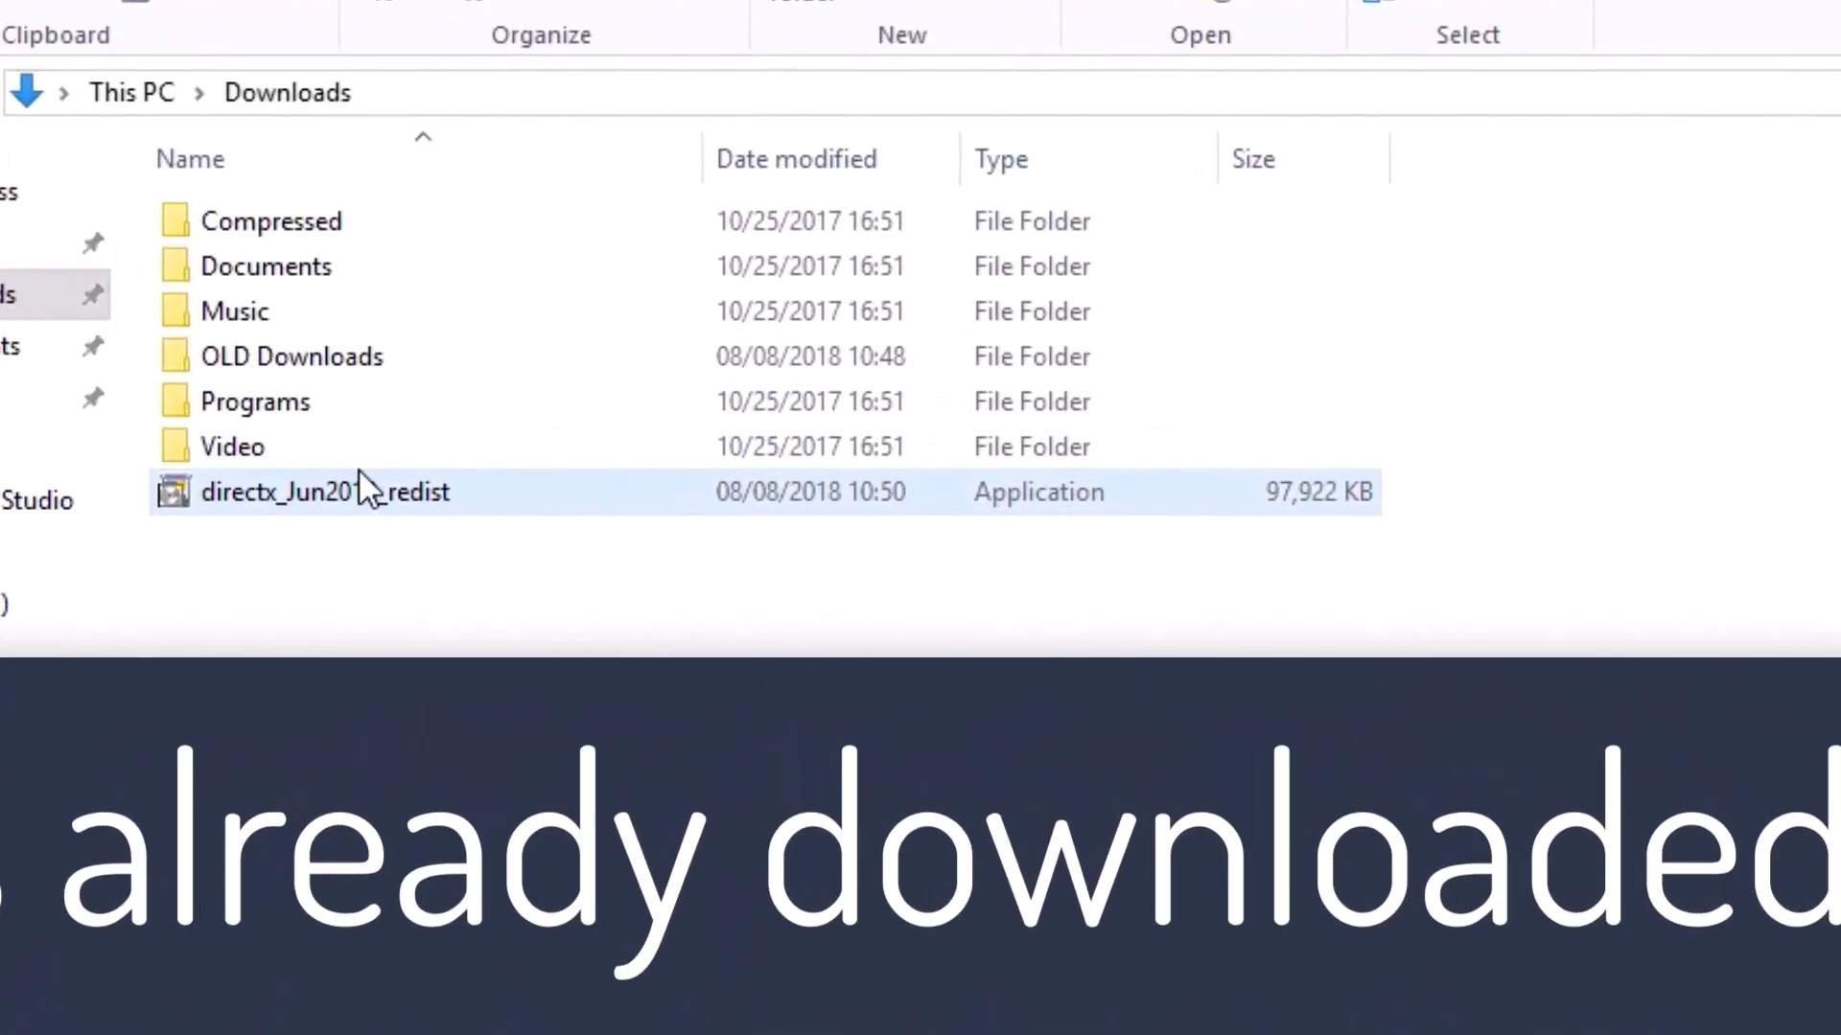
Step: Create a new folder named "directx offline" in the Downloads folder
left_click(379, 497)
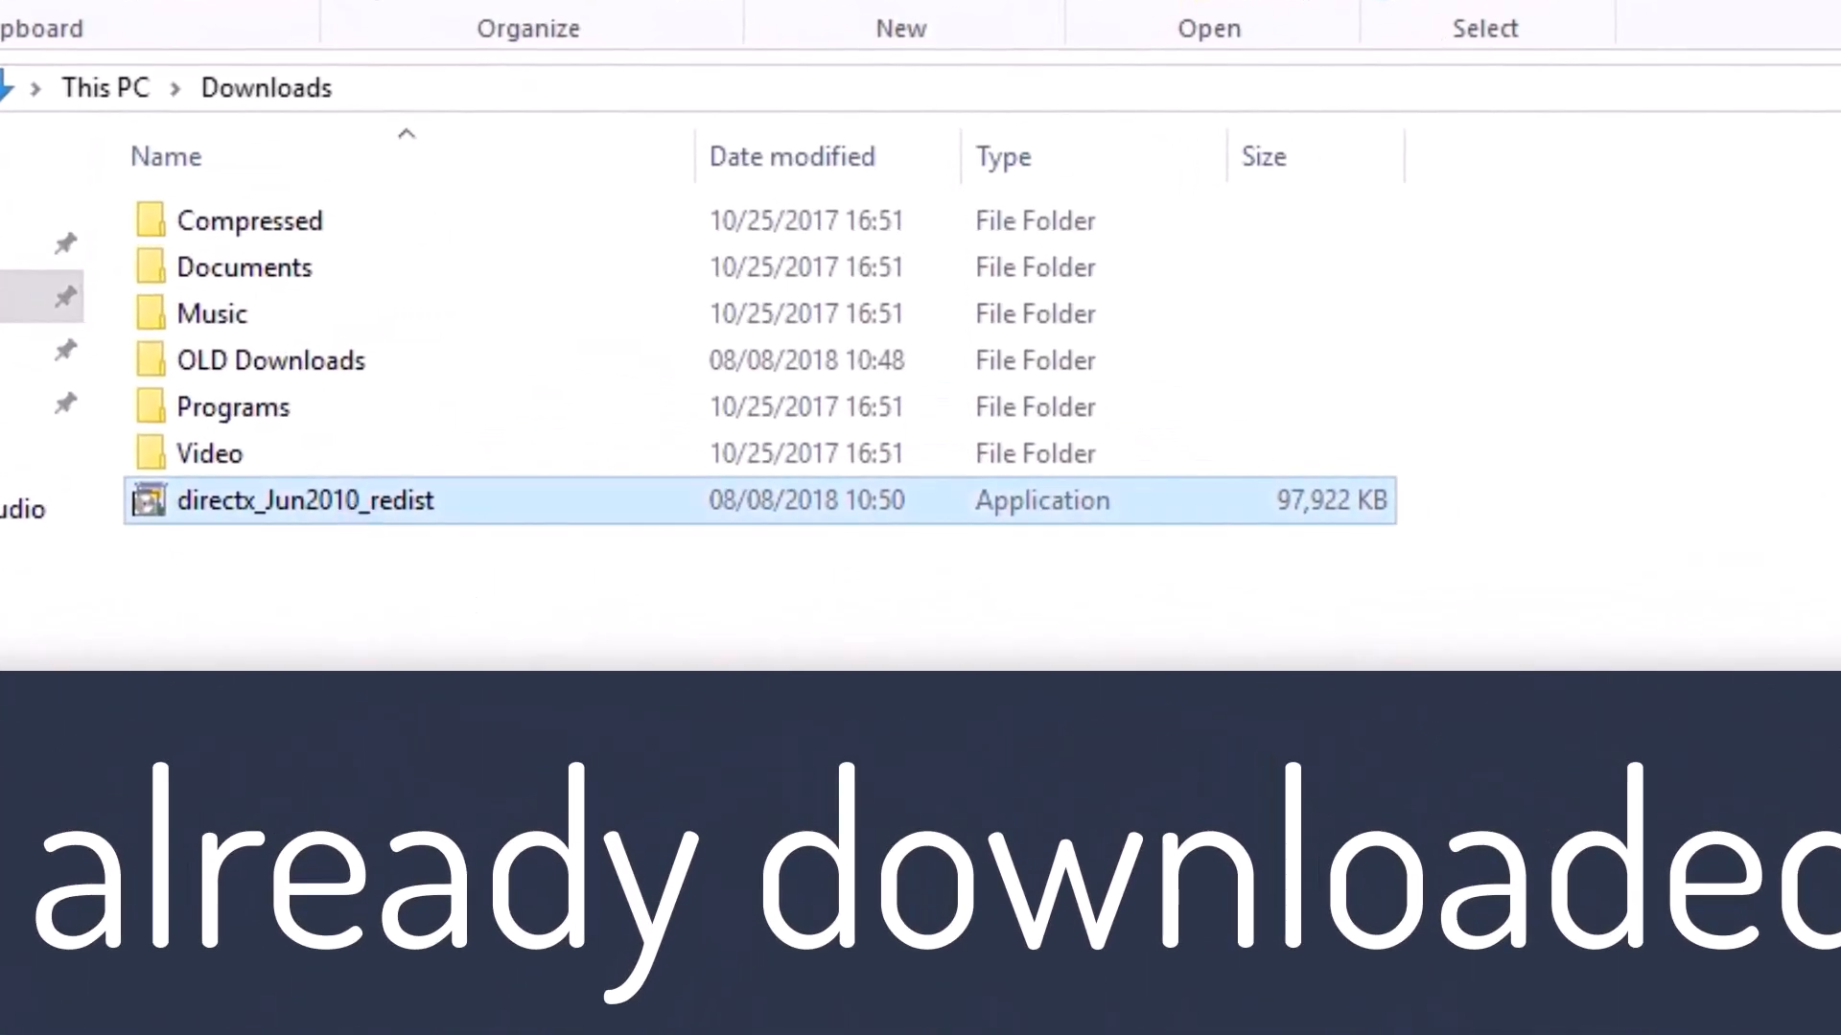
left_click(613, 728)
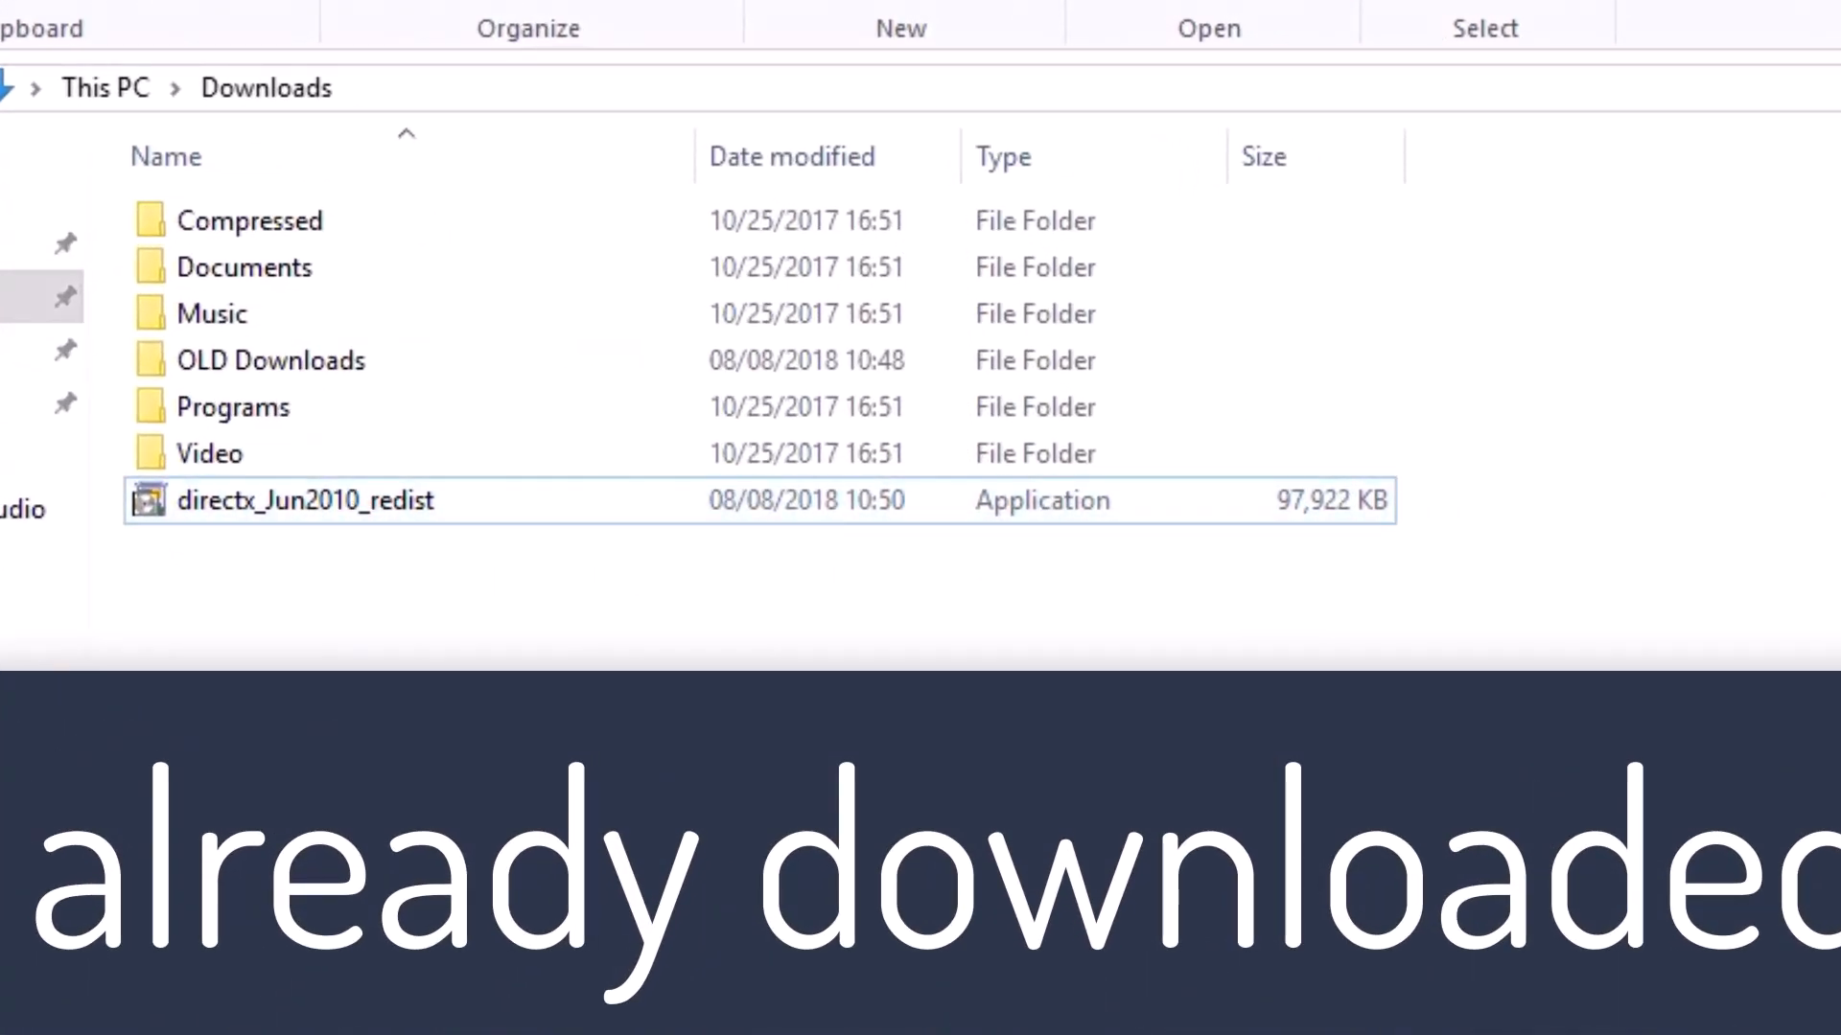
key("ctrl+shift+n")
type("d")
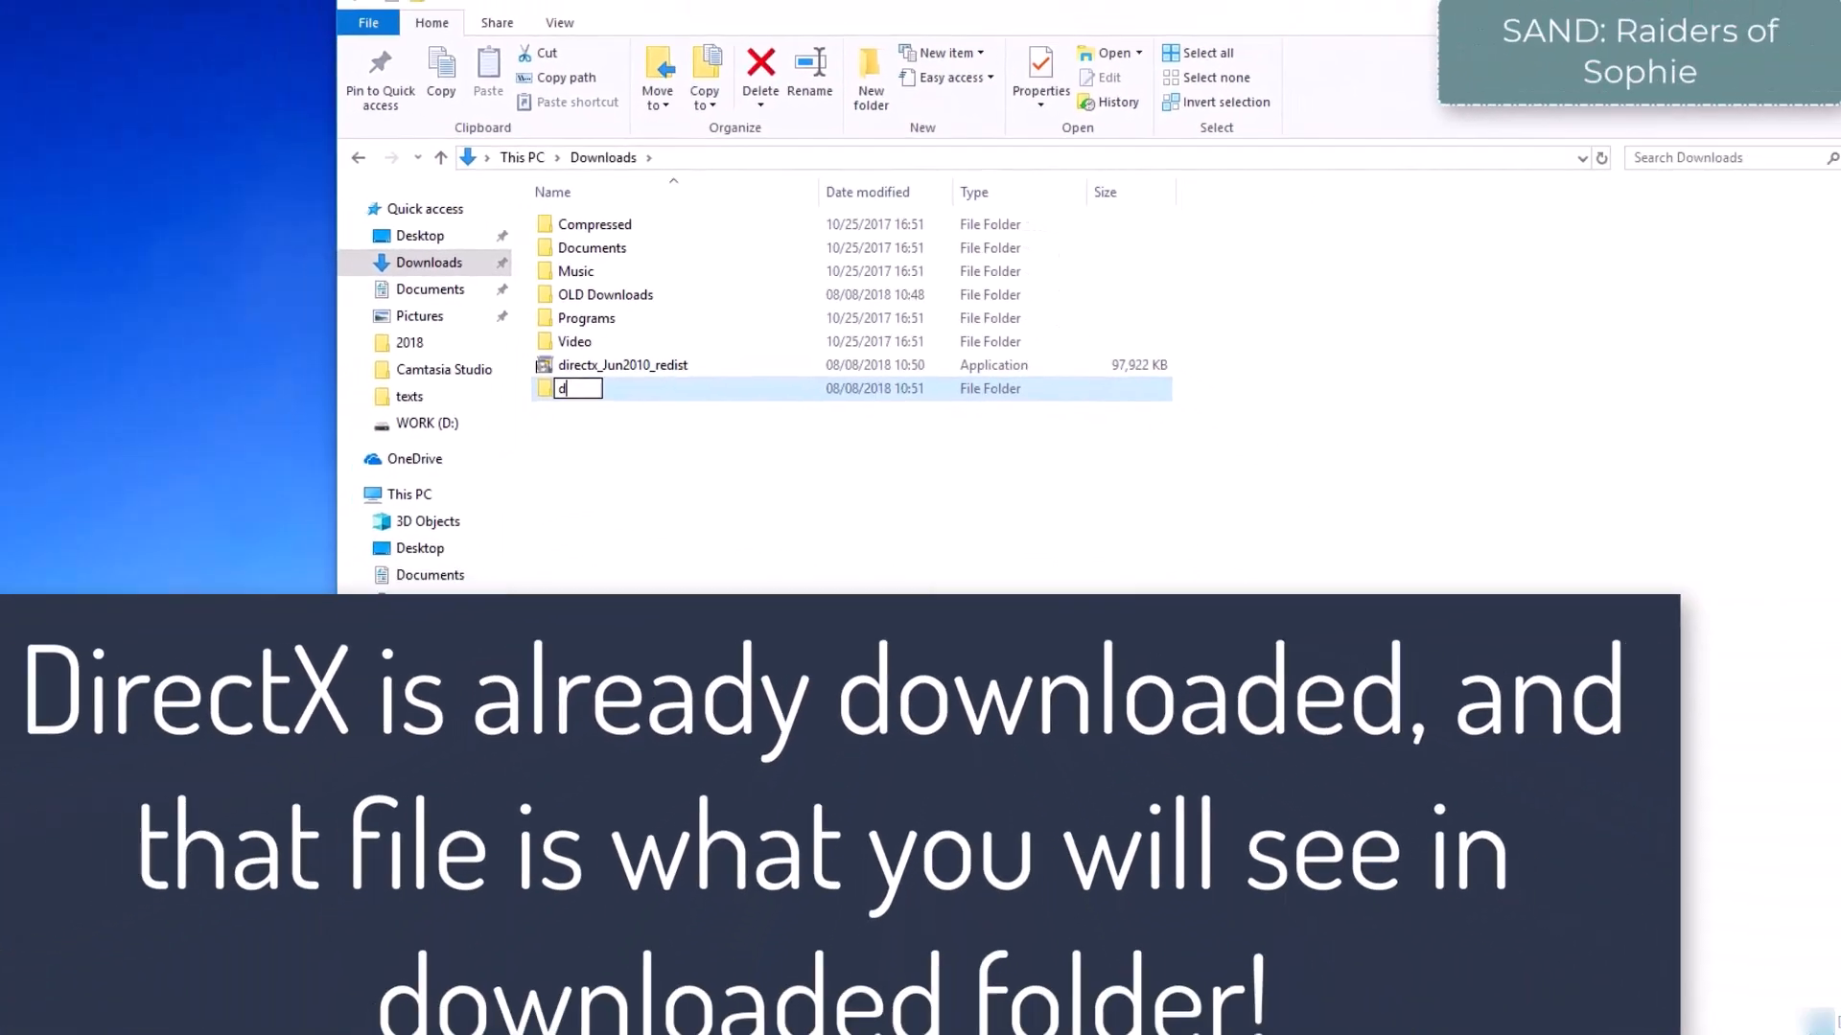
type("irec")
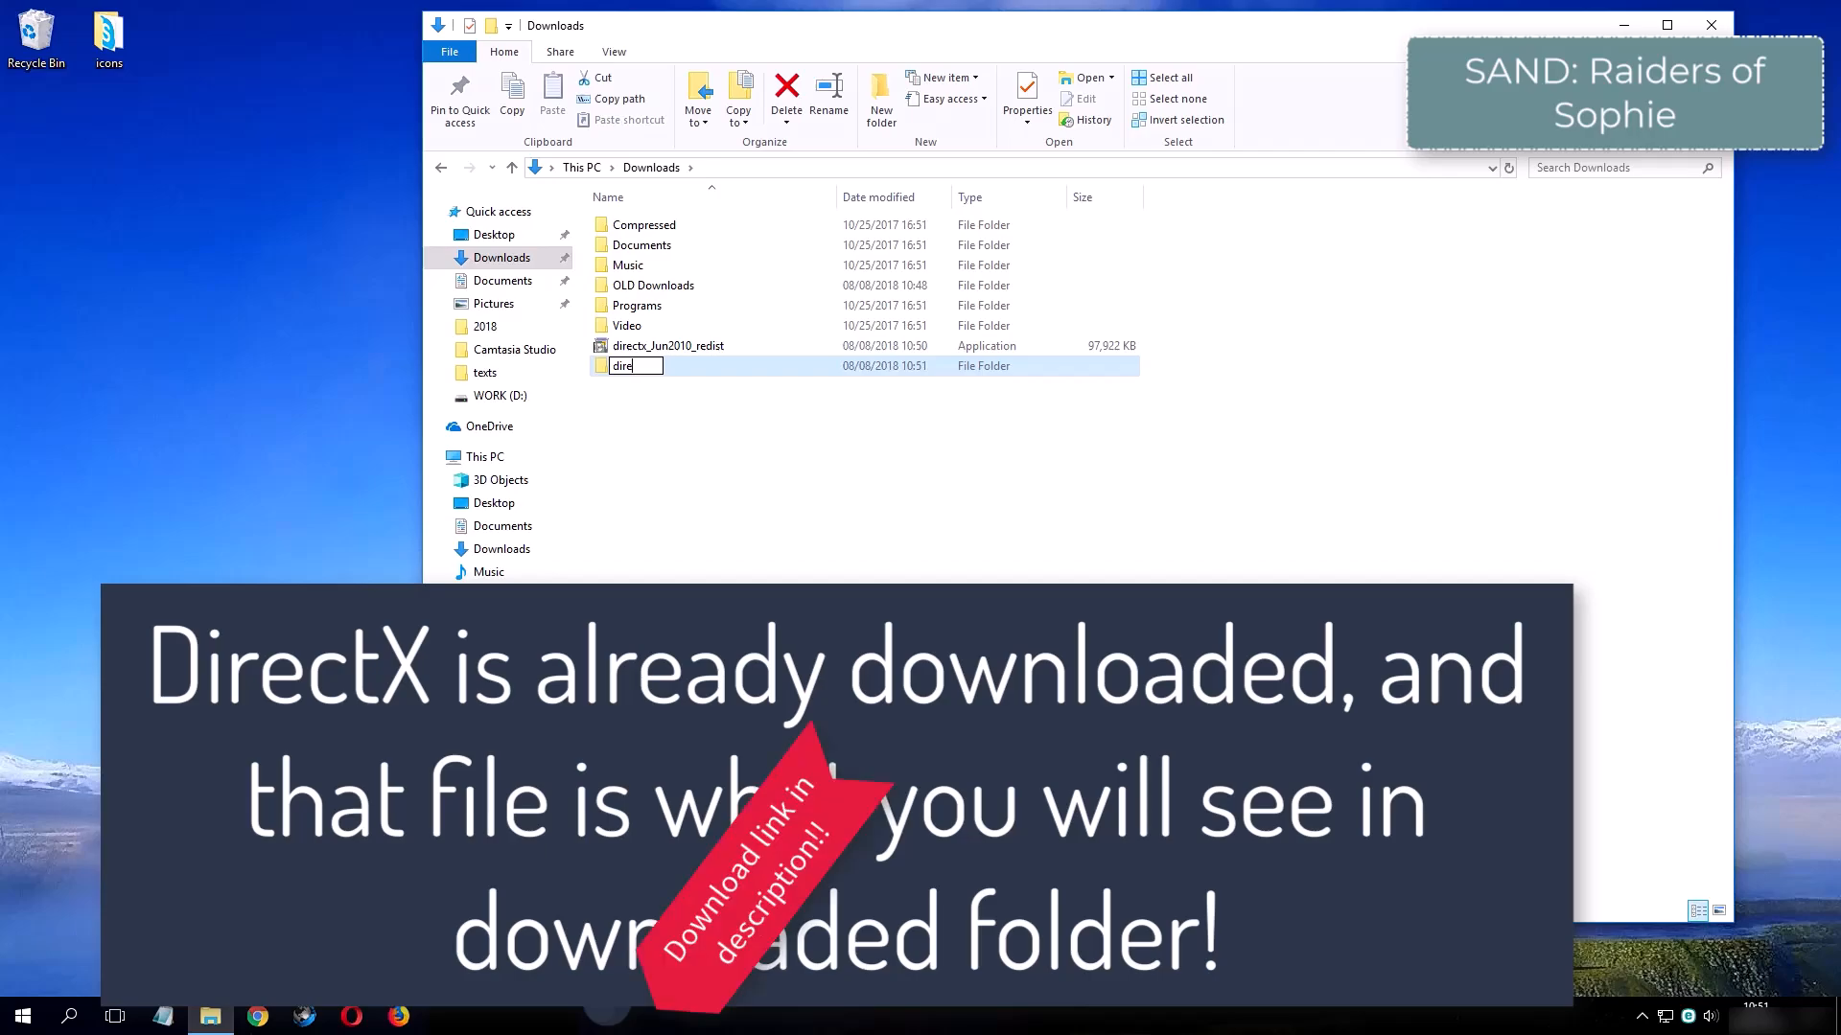
type("tx")
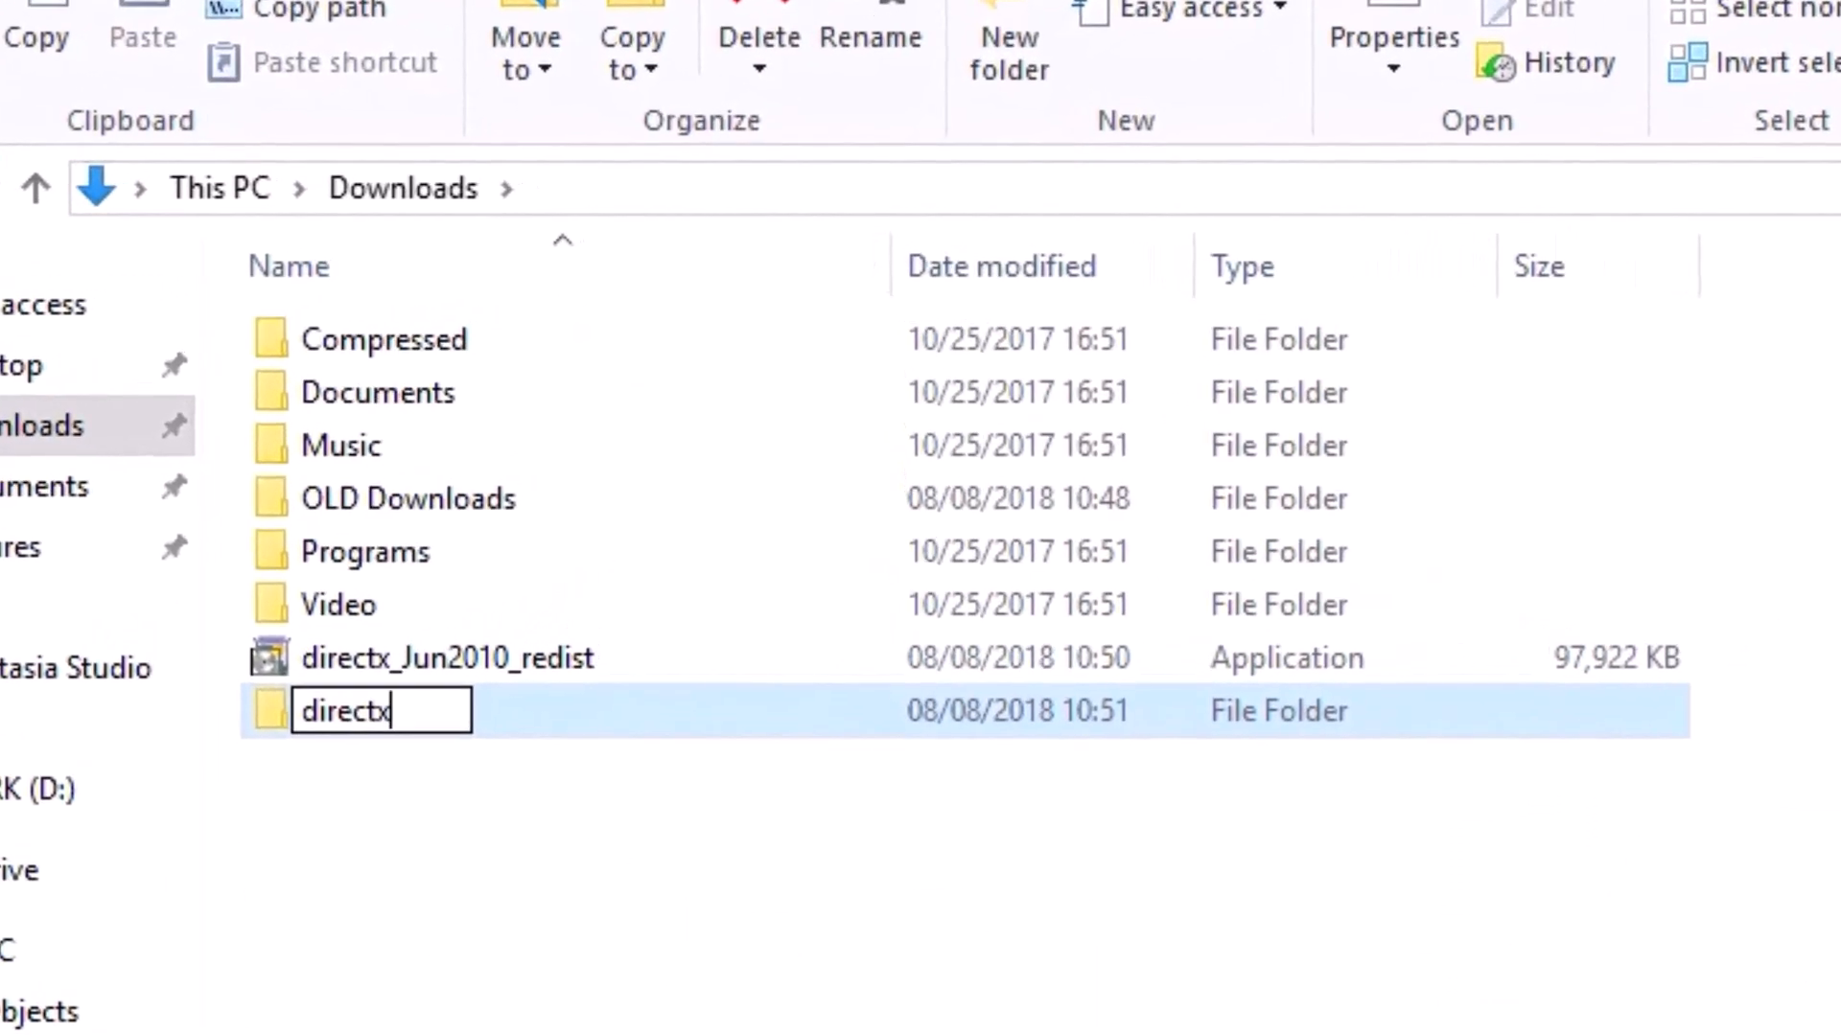
type(" offline")
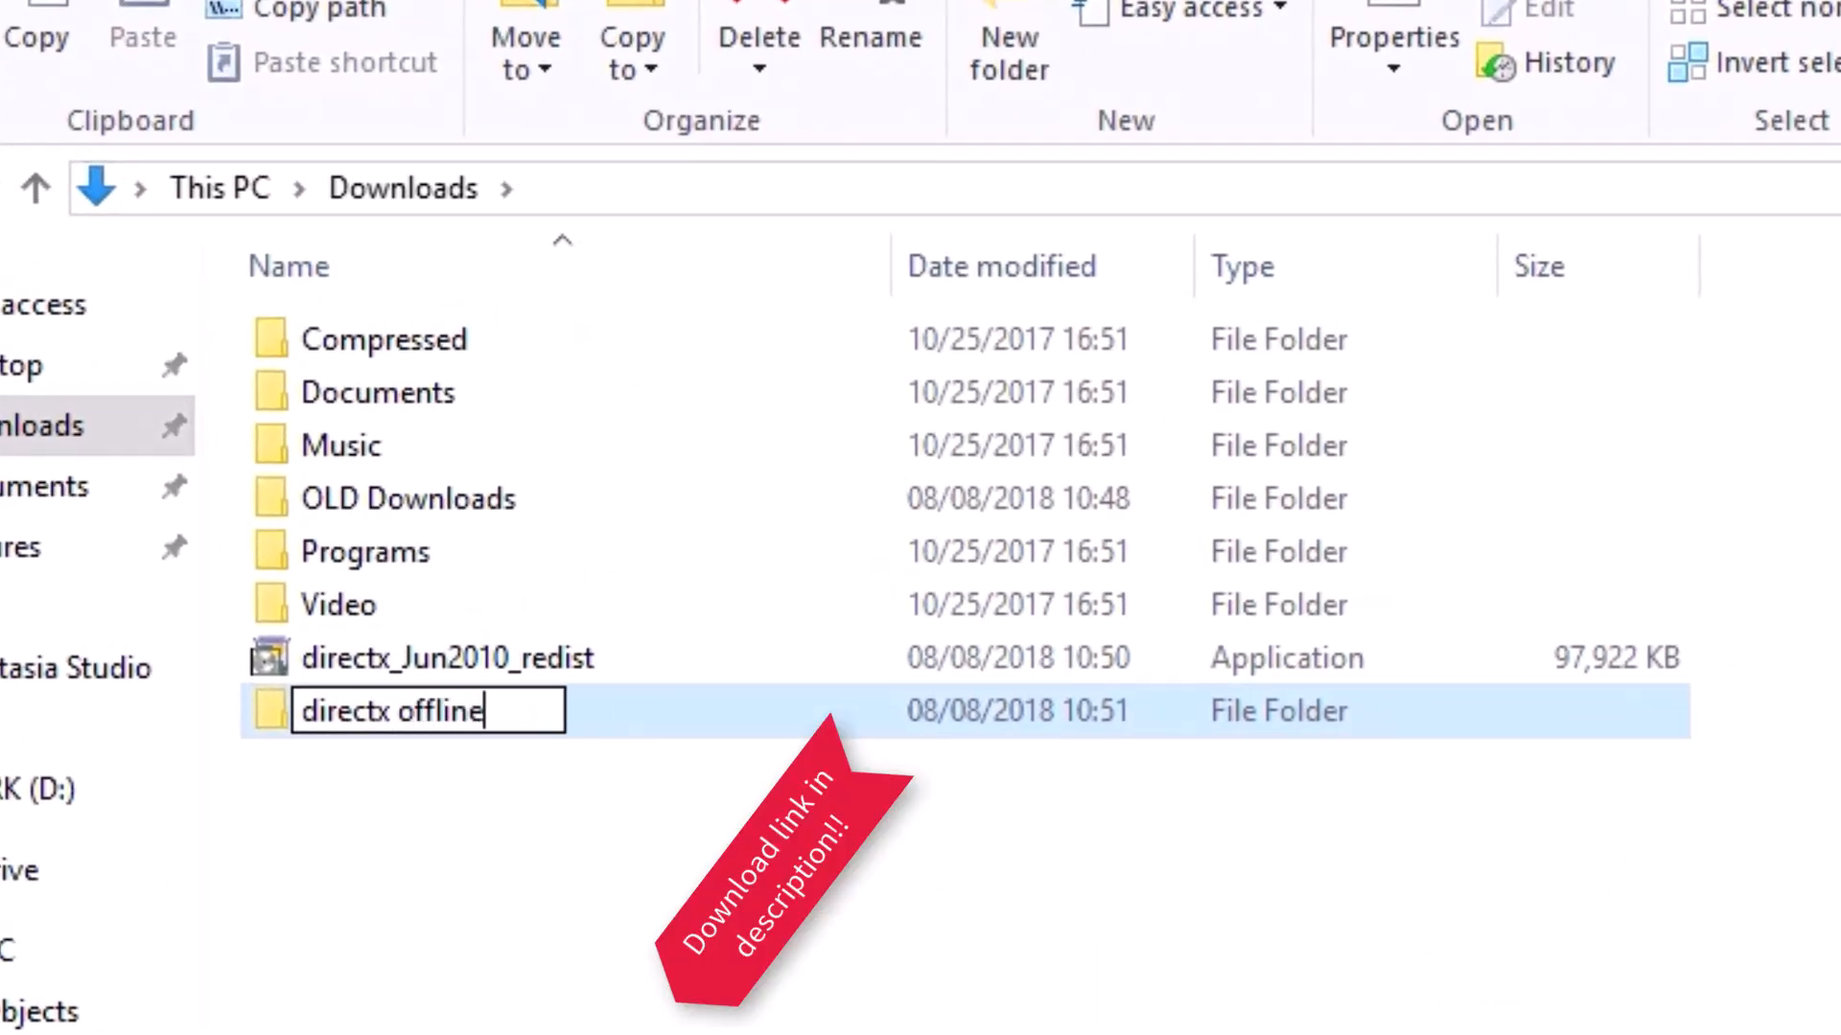
key("Return")
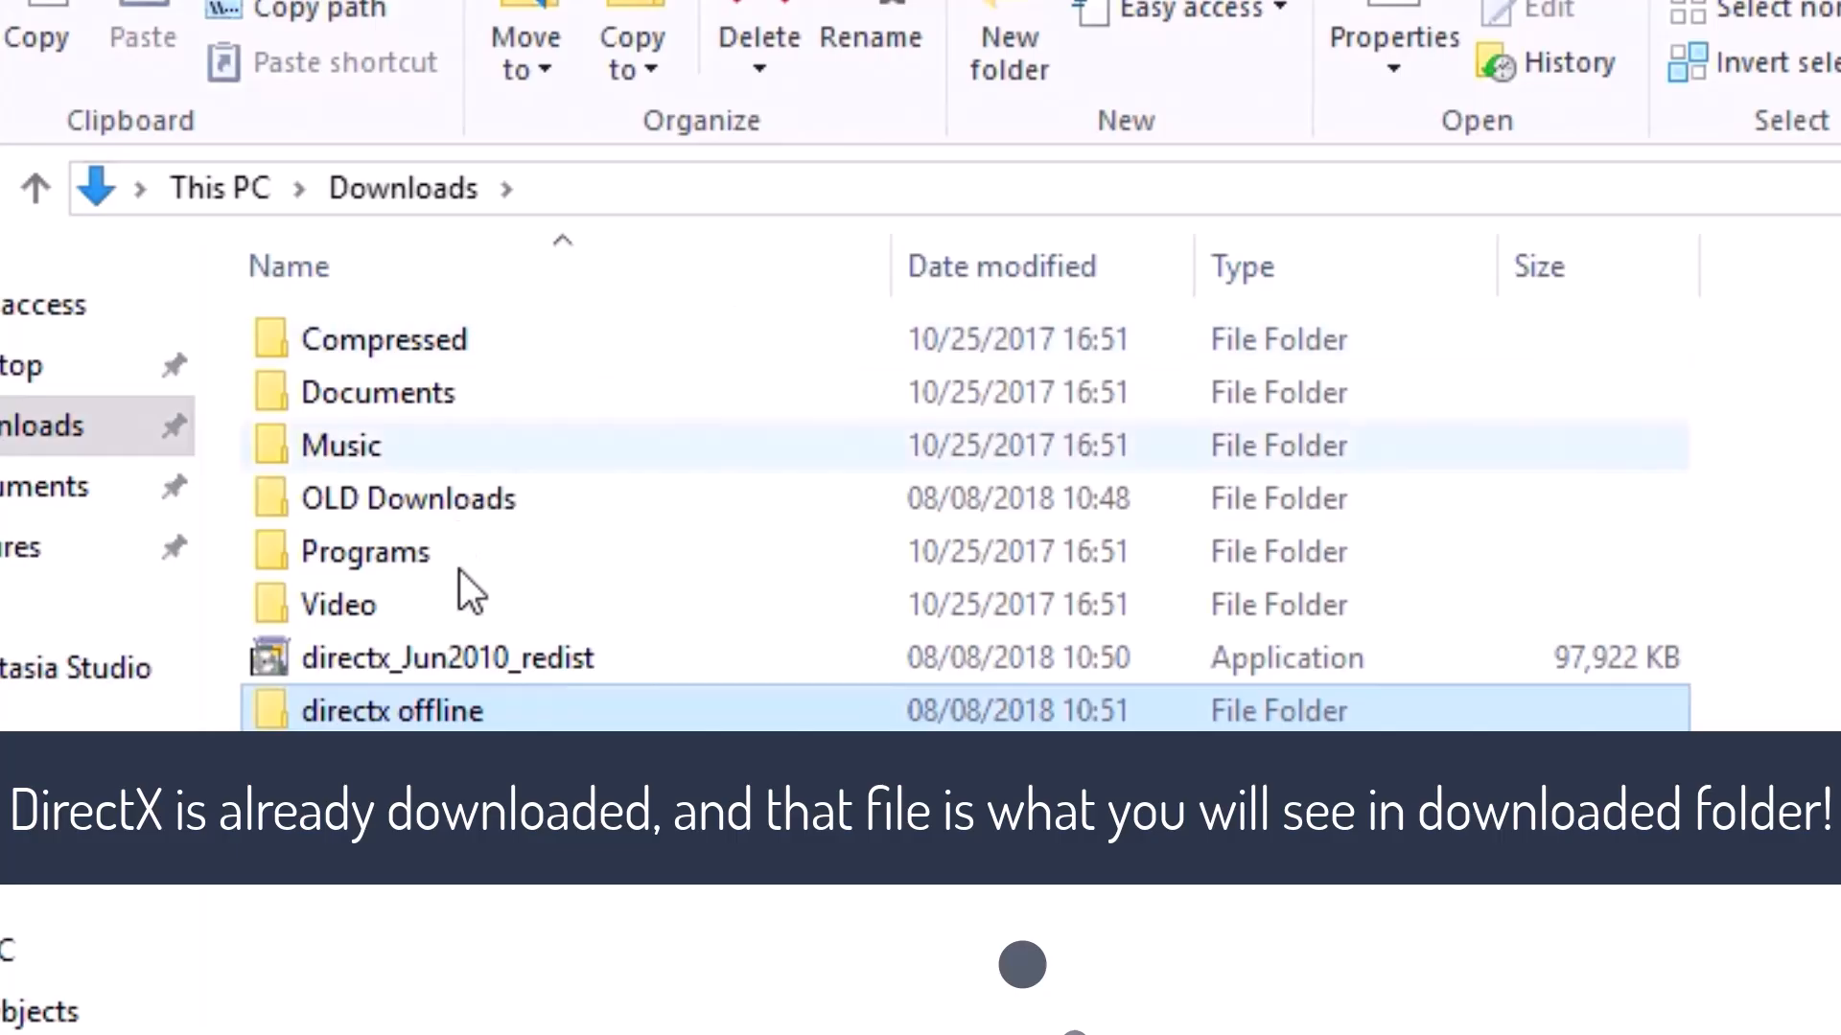
Step: Run the directx_Jun2010_redist package and accept its license agreement
left_click(524, 659)
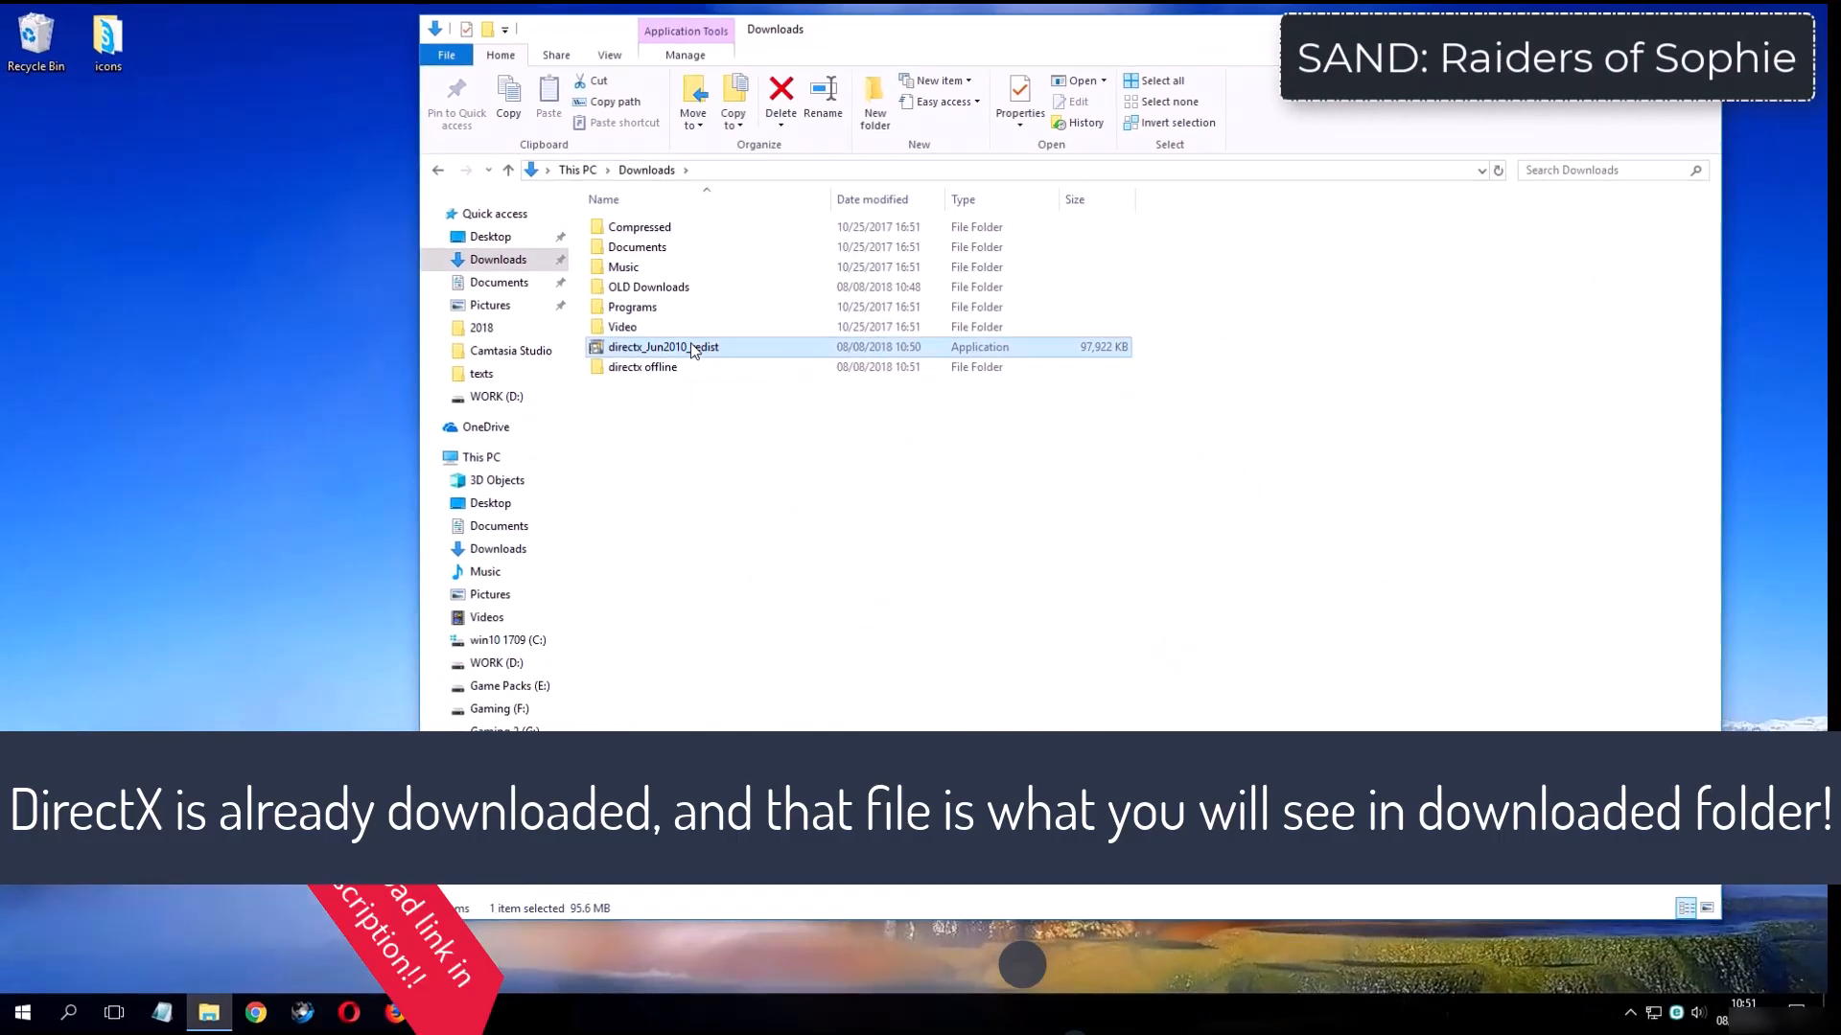
double_click(694, 351)
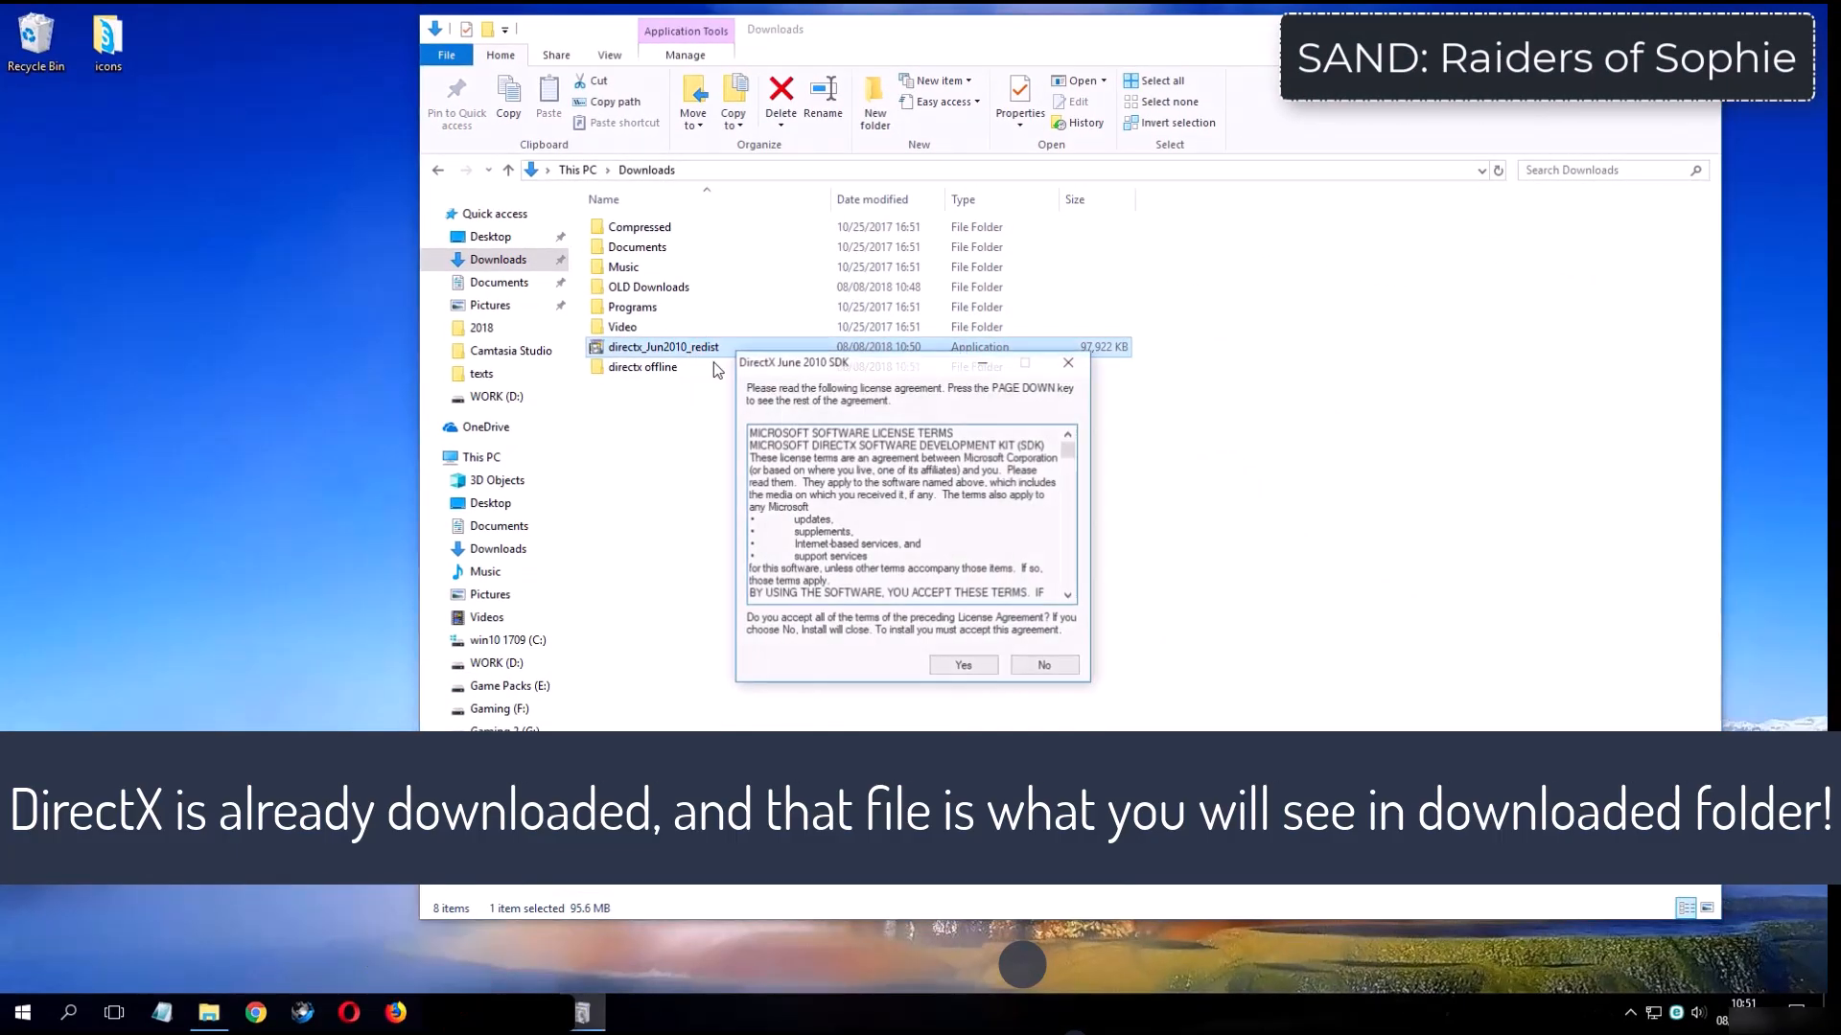
left_click(956, 666)
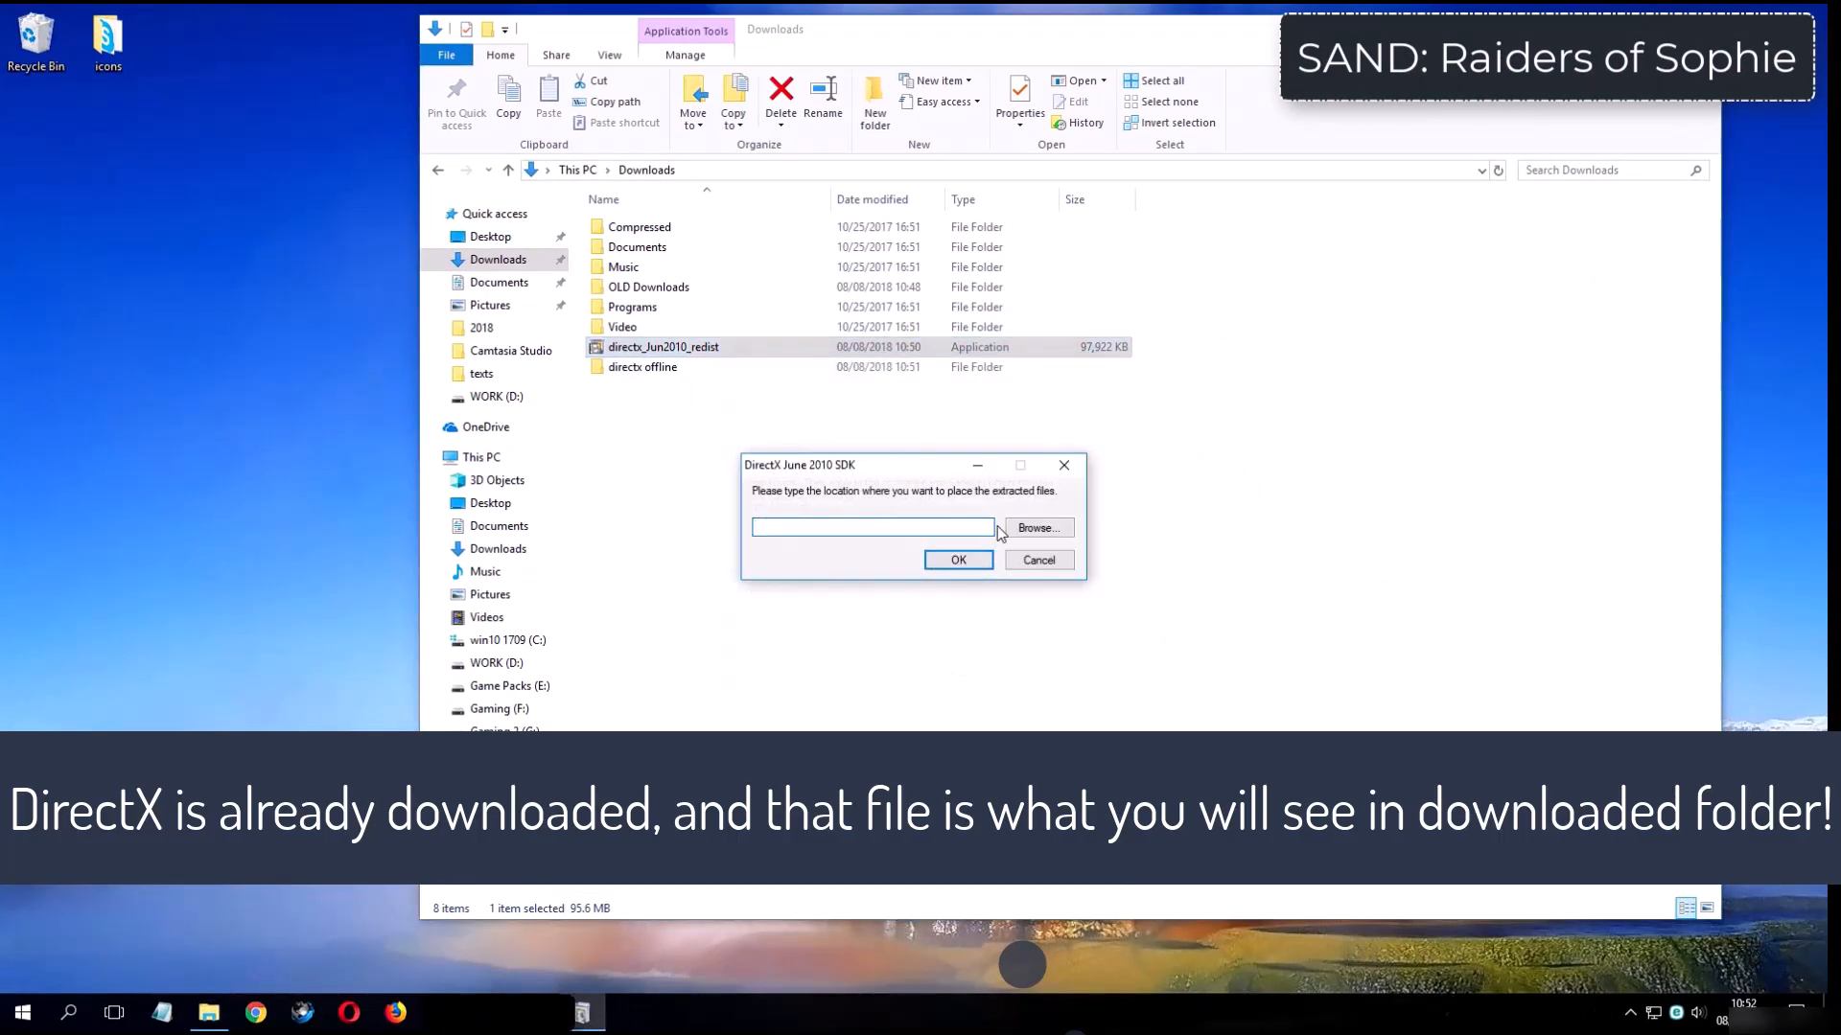
Step: Choose the "directx offline" folder in Downloads as the extraction location and extract the DirectX files there
left_click(1039, 528)
left_click(896, 417)
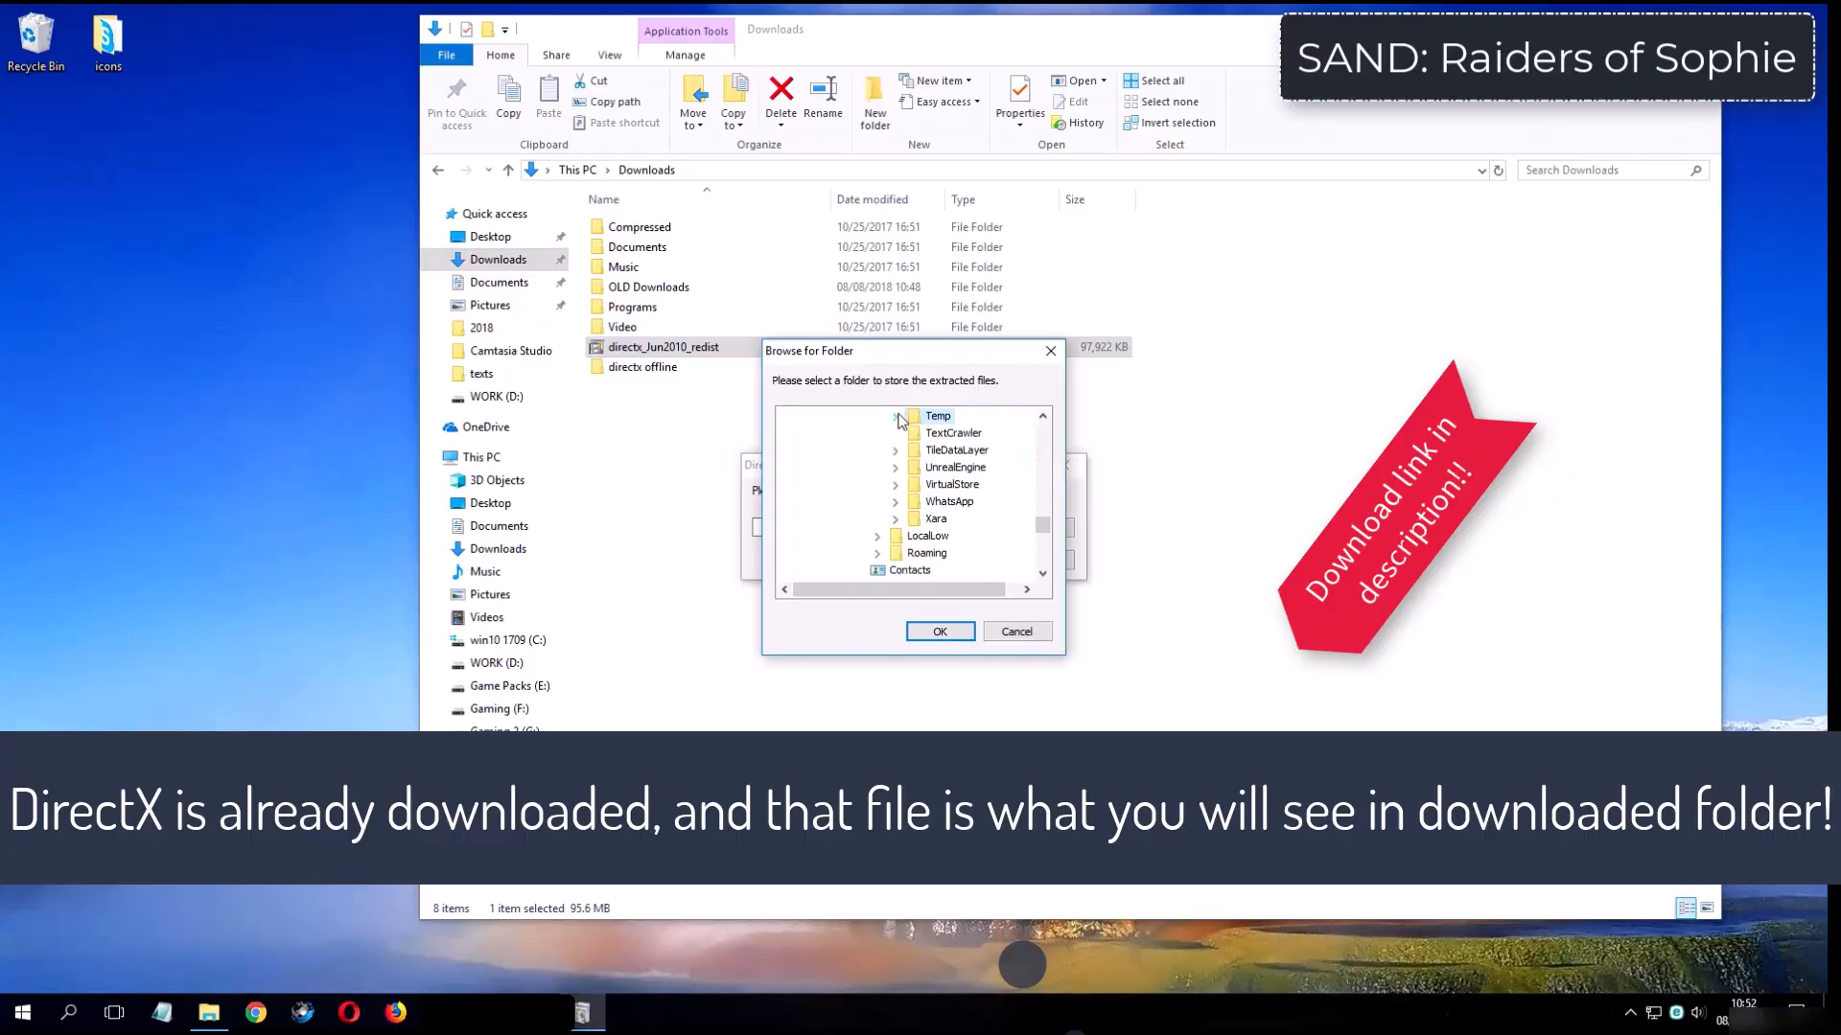
scroll(898, 475, "down", 4)
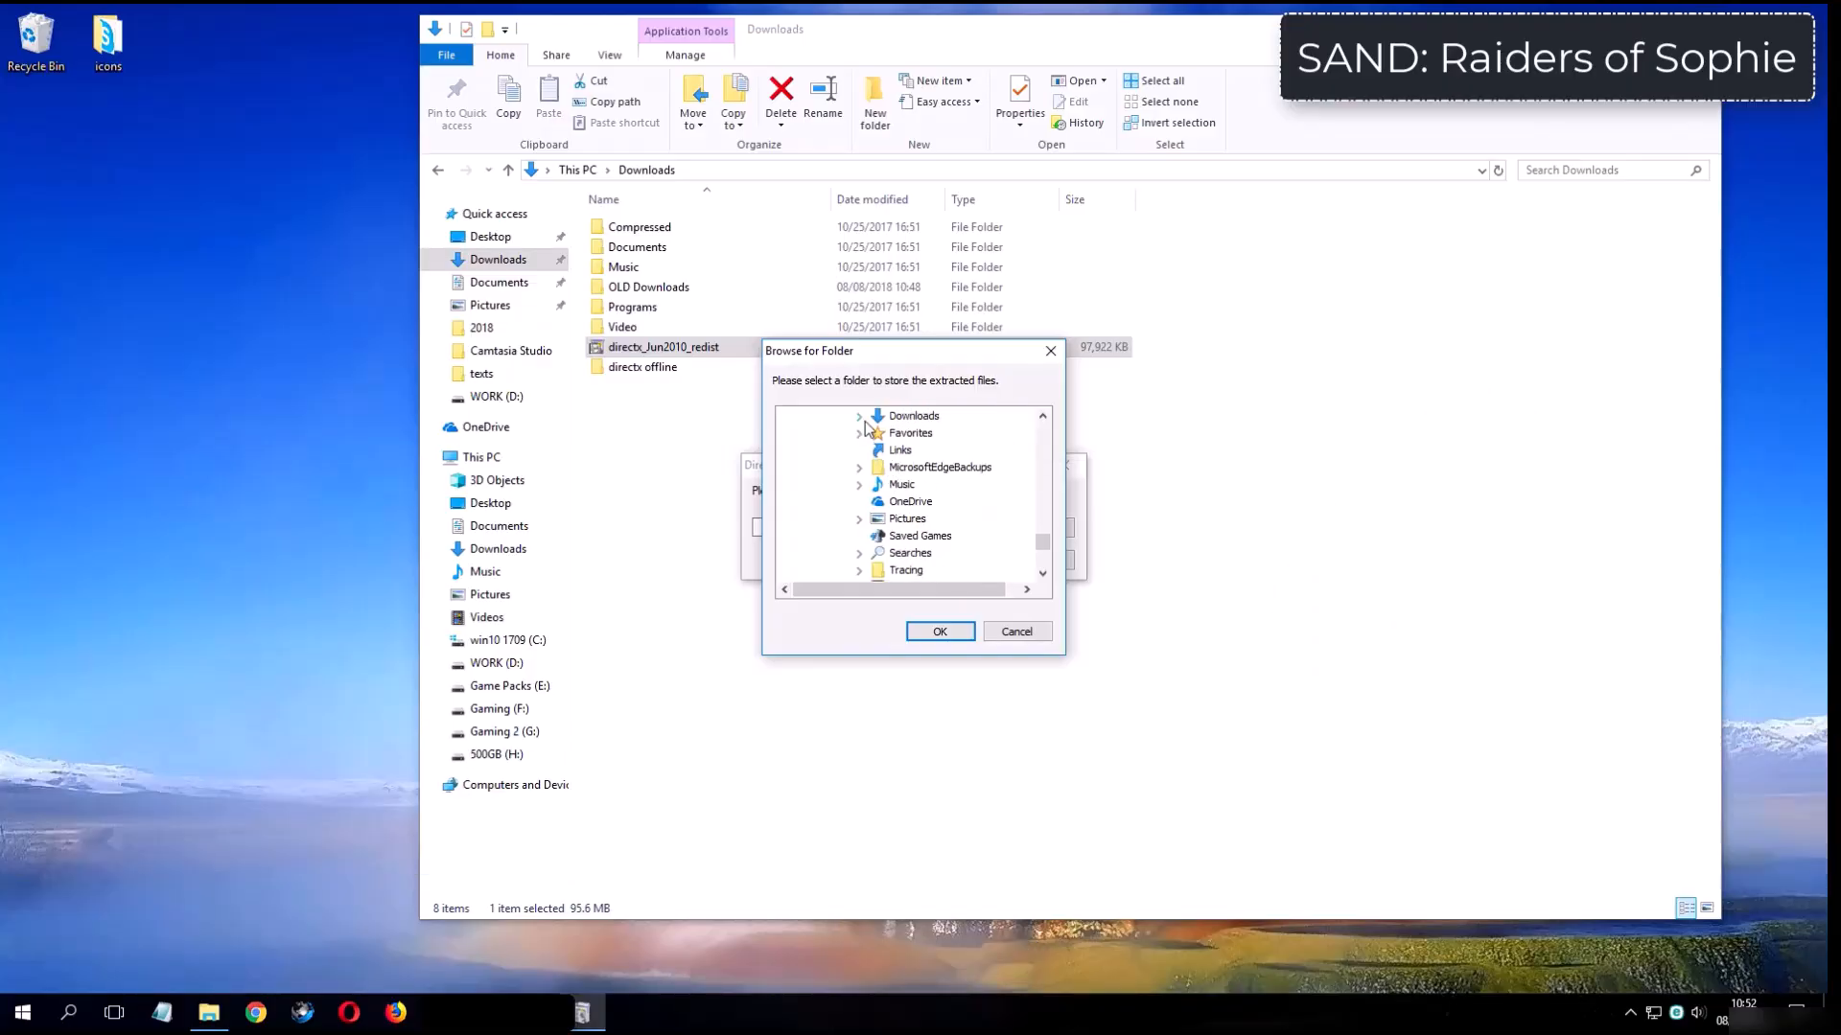
double_click(913, 425)
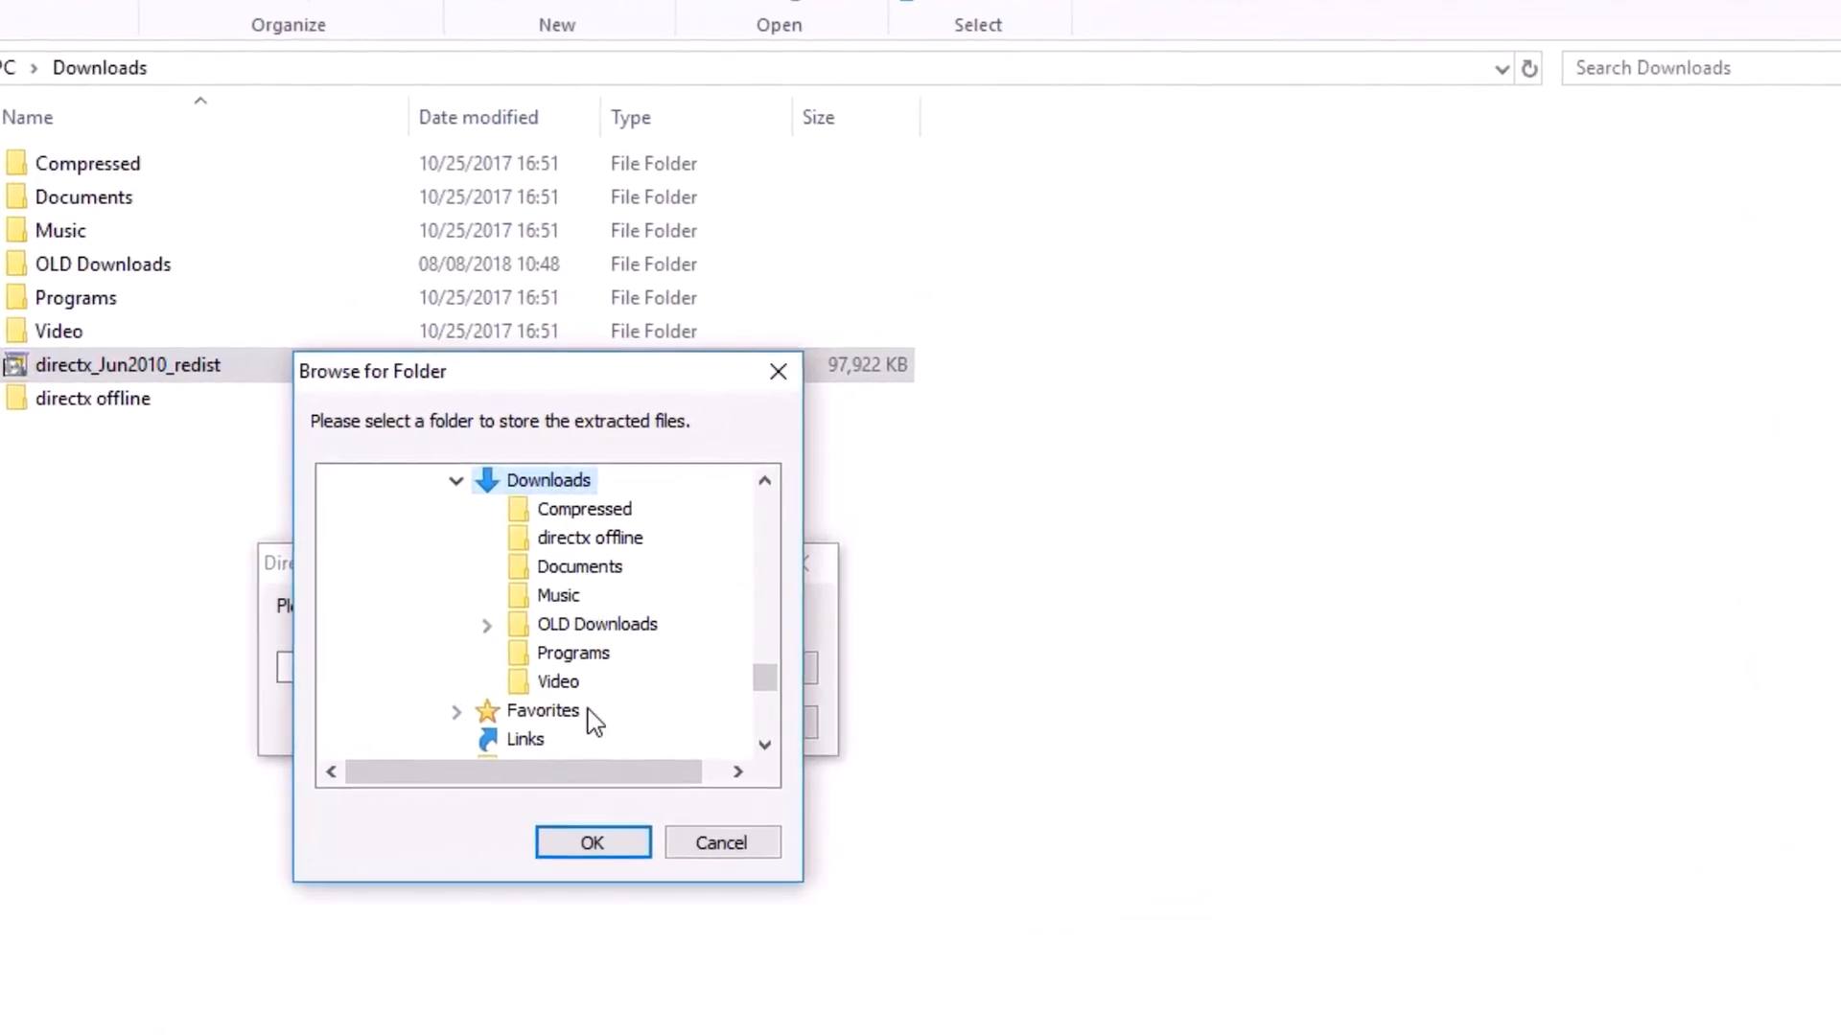
left_click(581, 542)
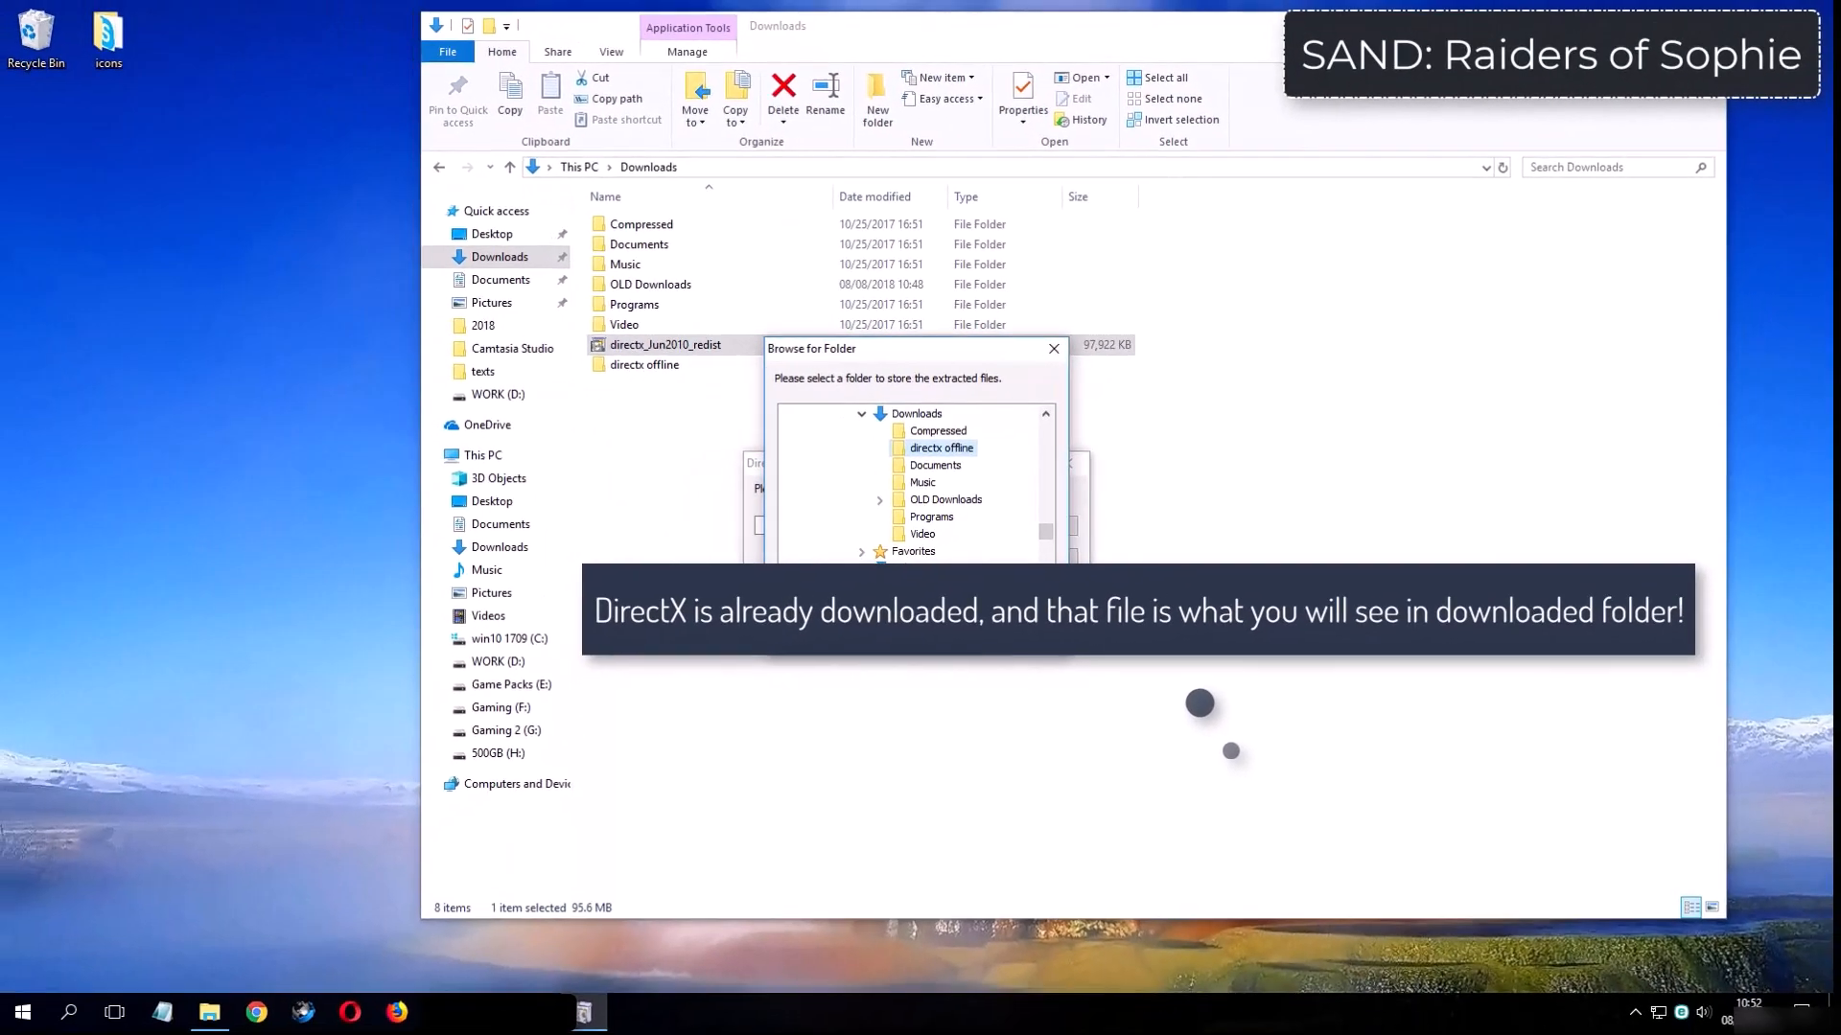
key("Return")
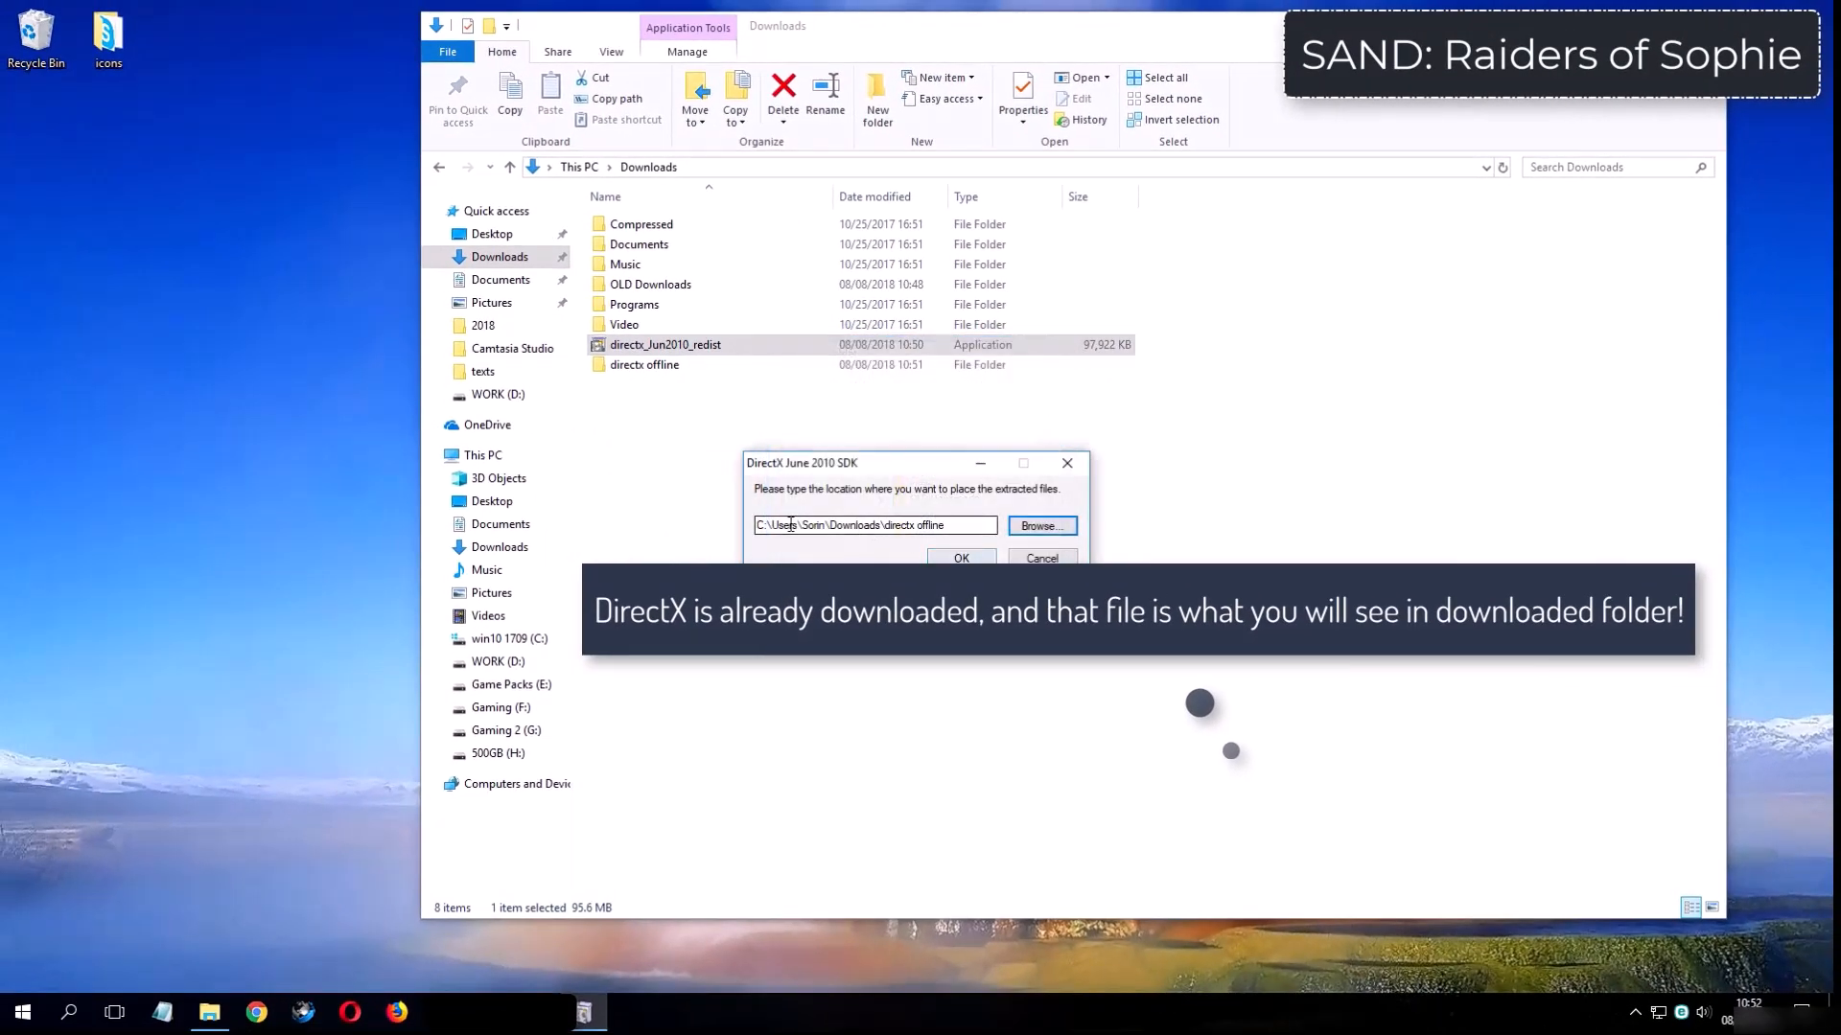
left_click(961, 556)
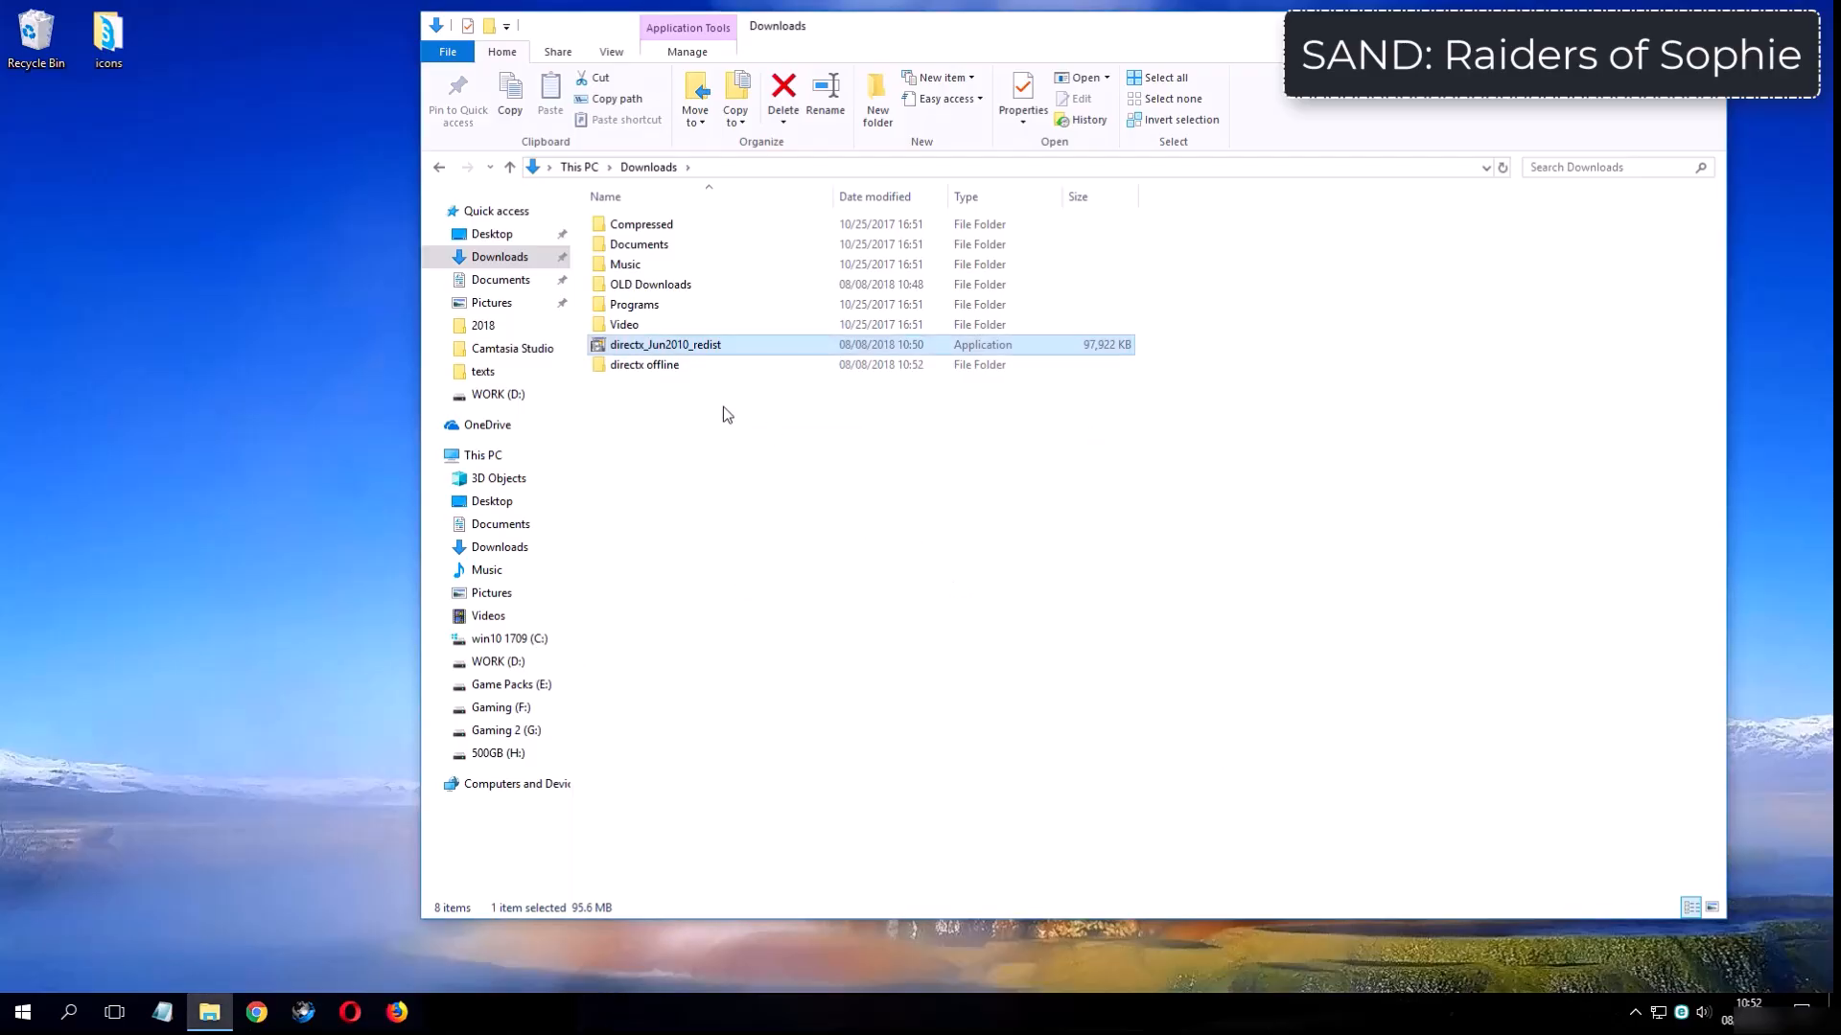
Step: Find DXSETUP in the "directx offline" folder and launch it
left_click(683, 367)
double_click(687, 365)
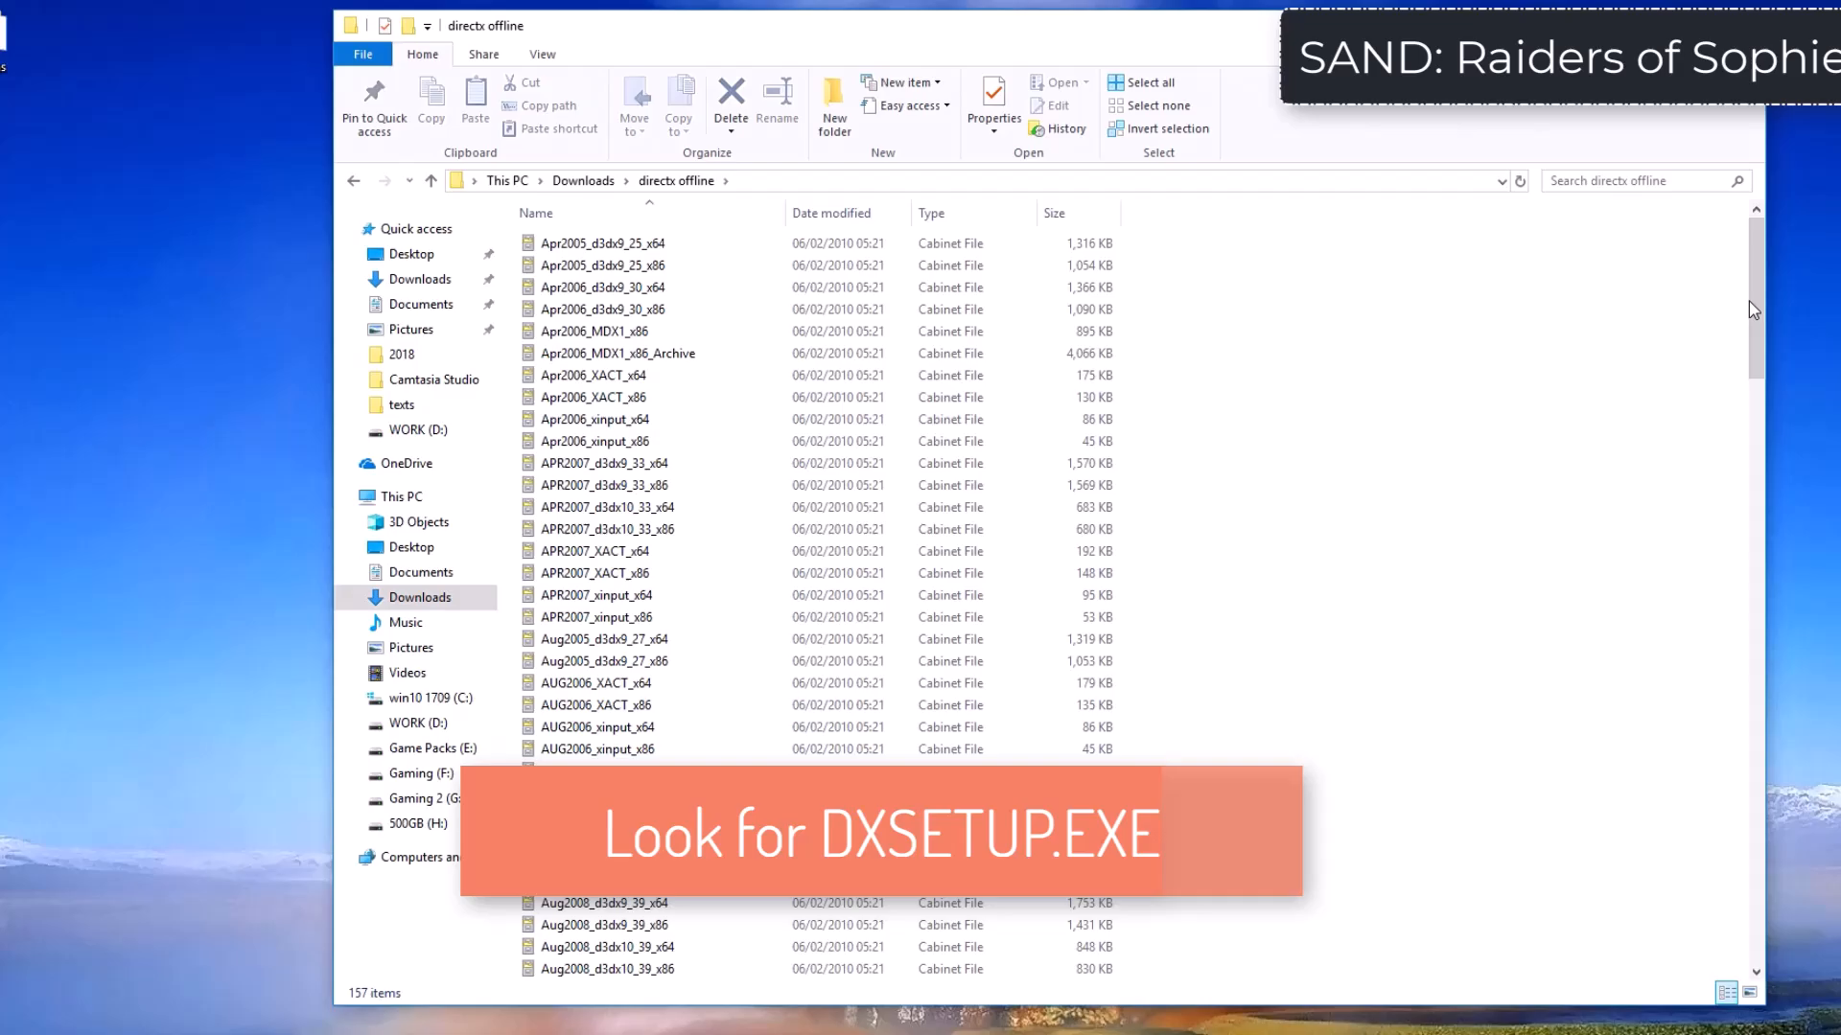
scroll(1534, 287, "down", 8)
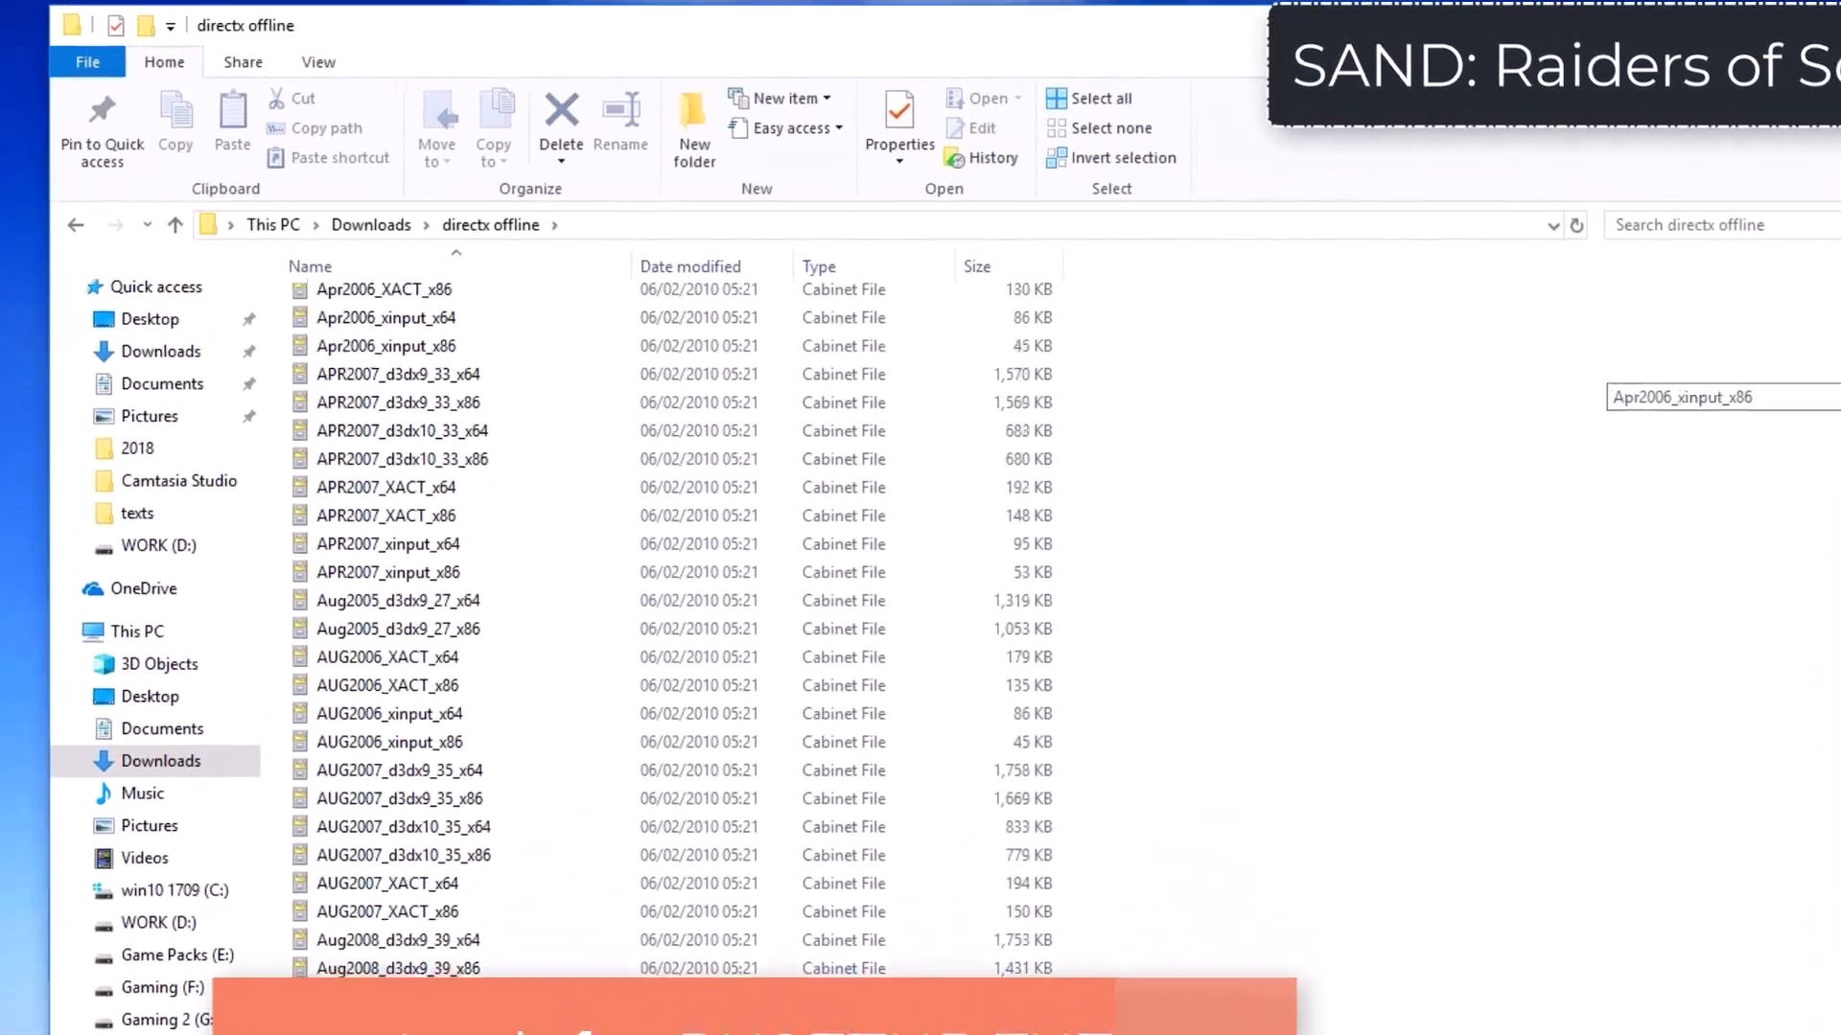
scroll(671, 623, "down", 8)
left_click(690, 690)
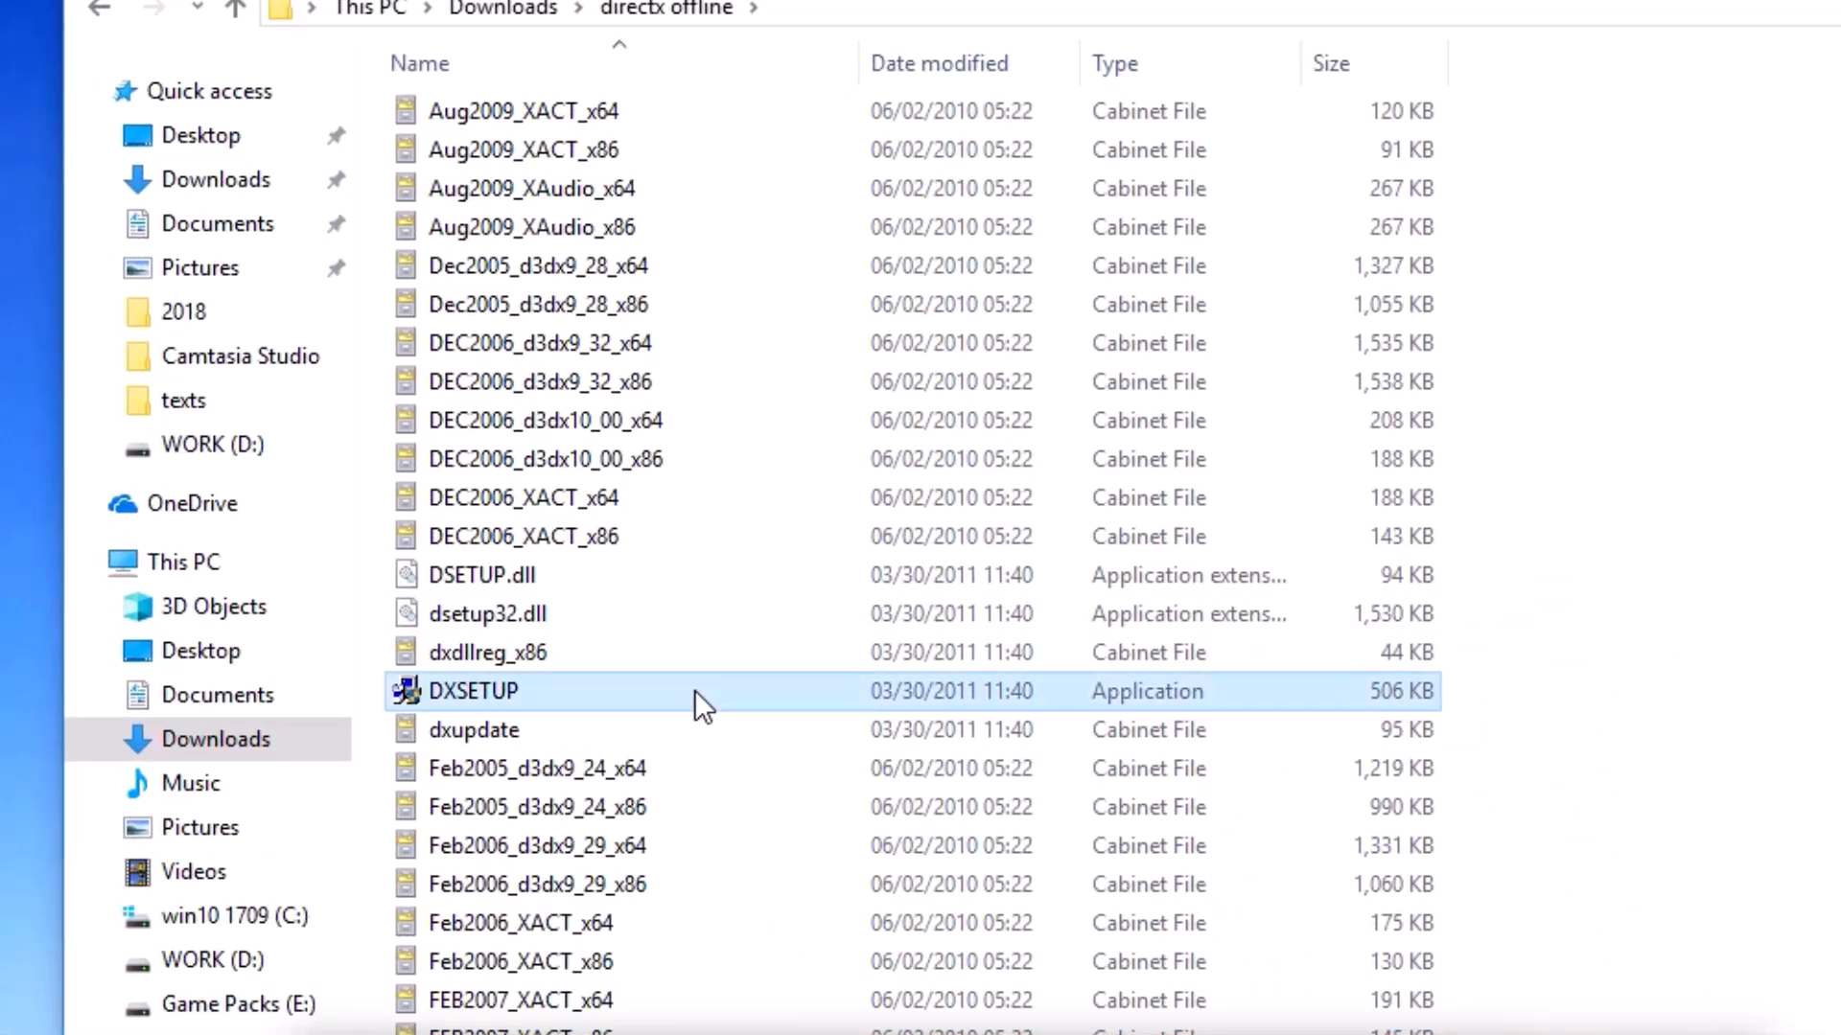
double_click(658, 691)
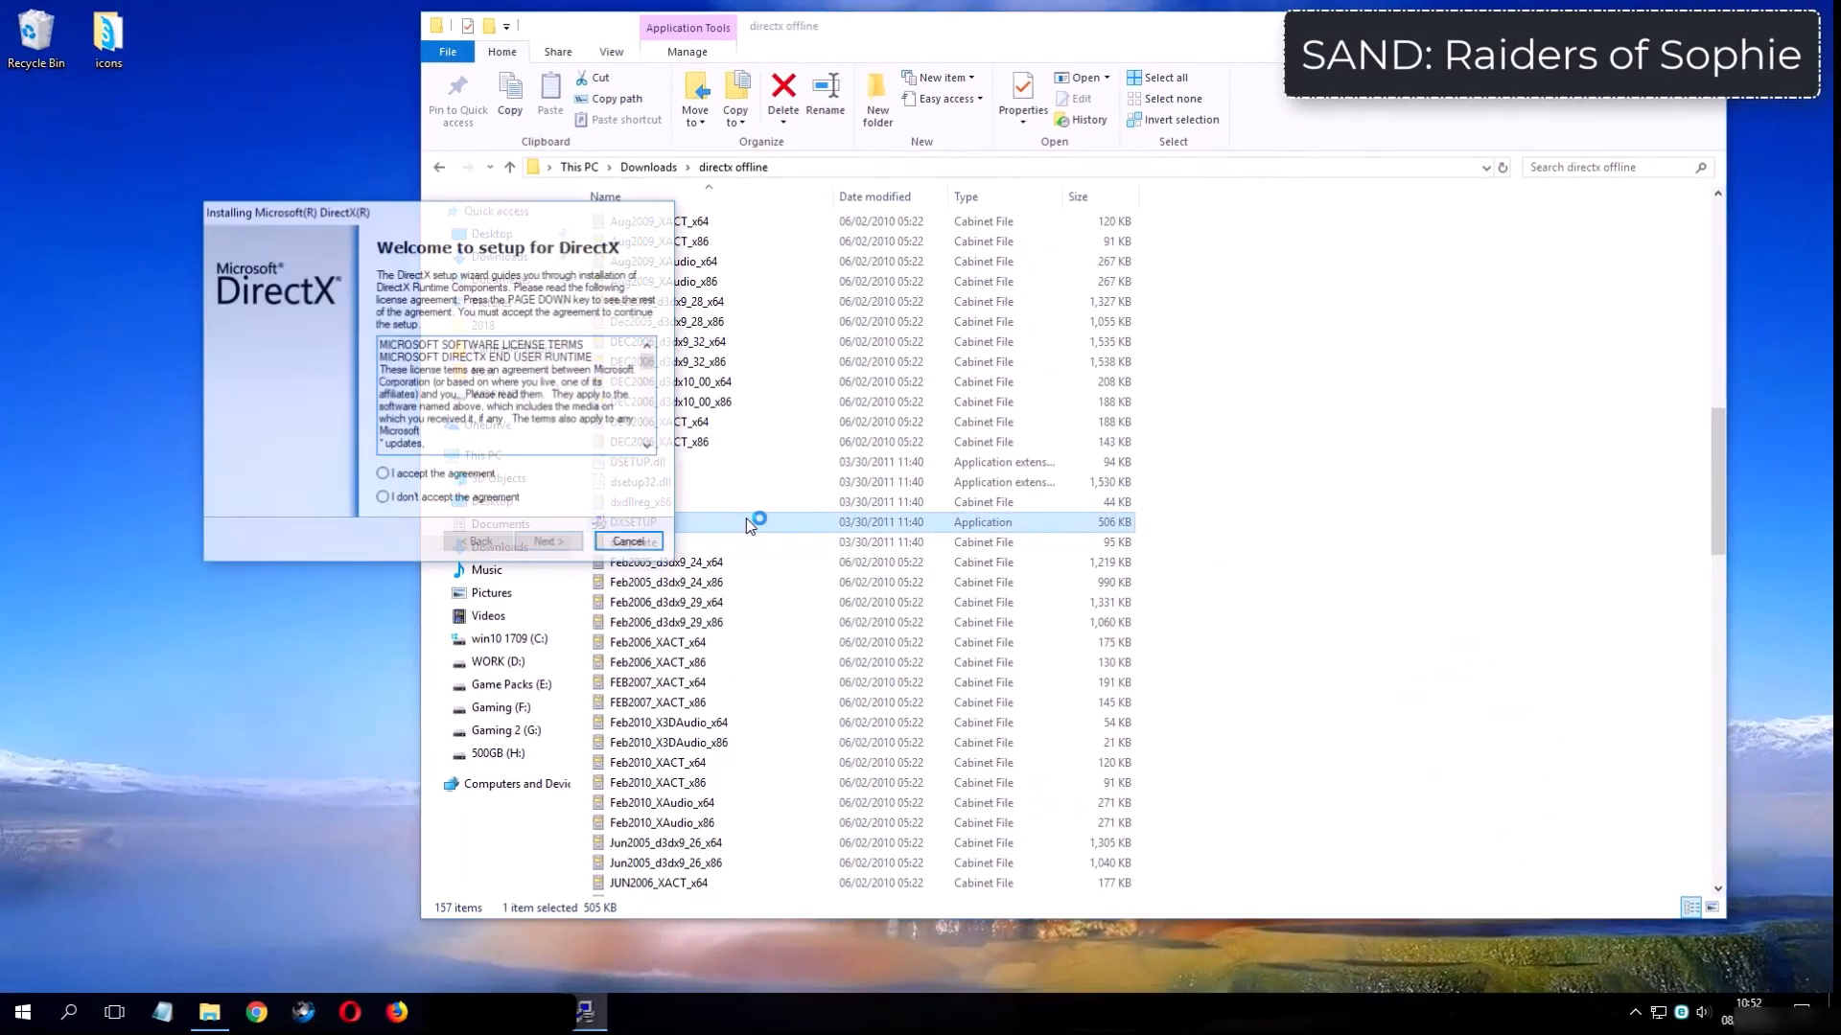
Step: Accept the DirectX setup agreement, install the runtime components and finish the wizard
left_click_drag(473, 212, 873, 226)
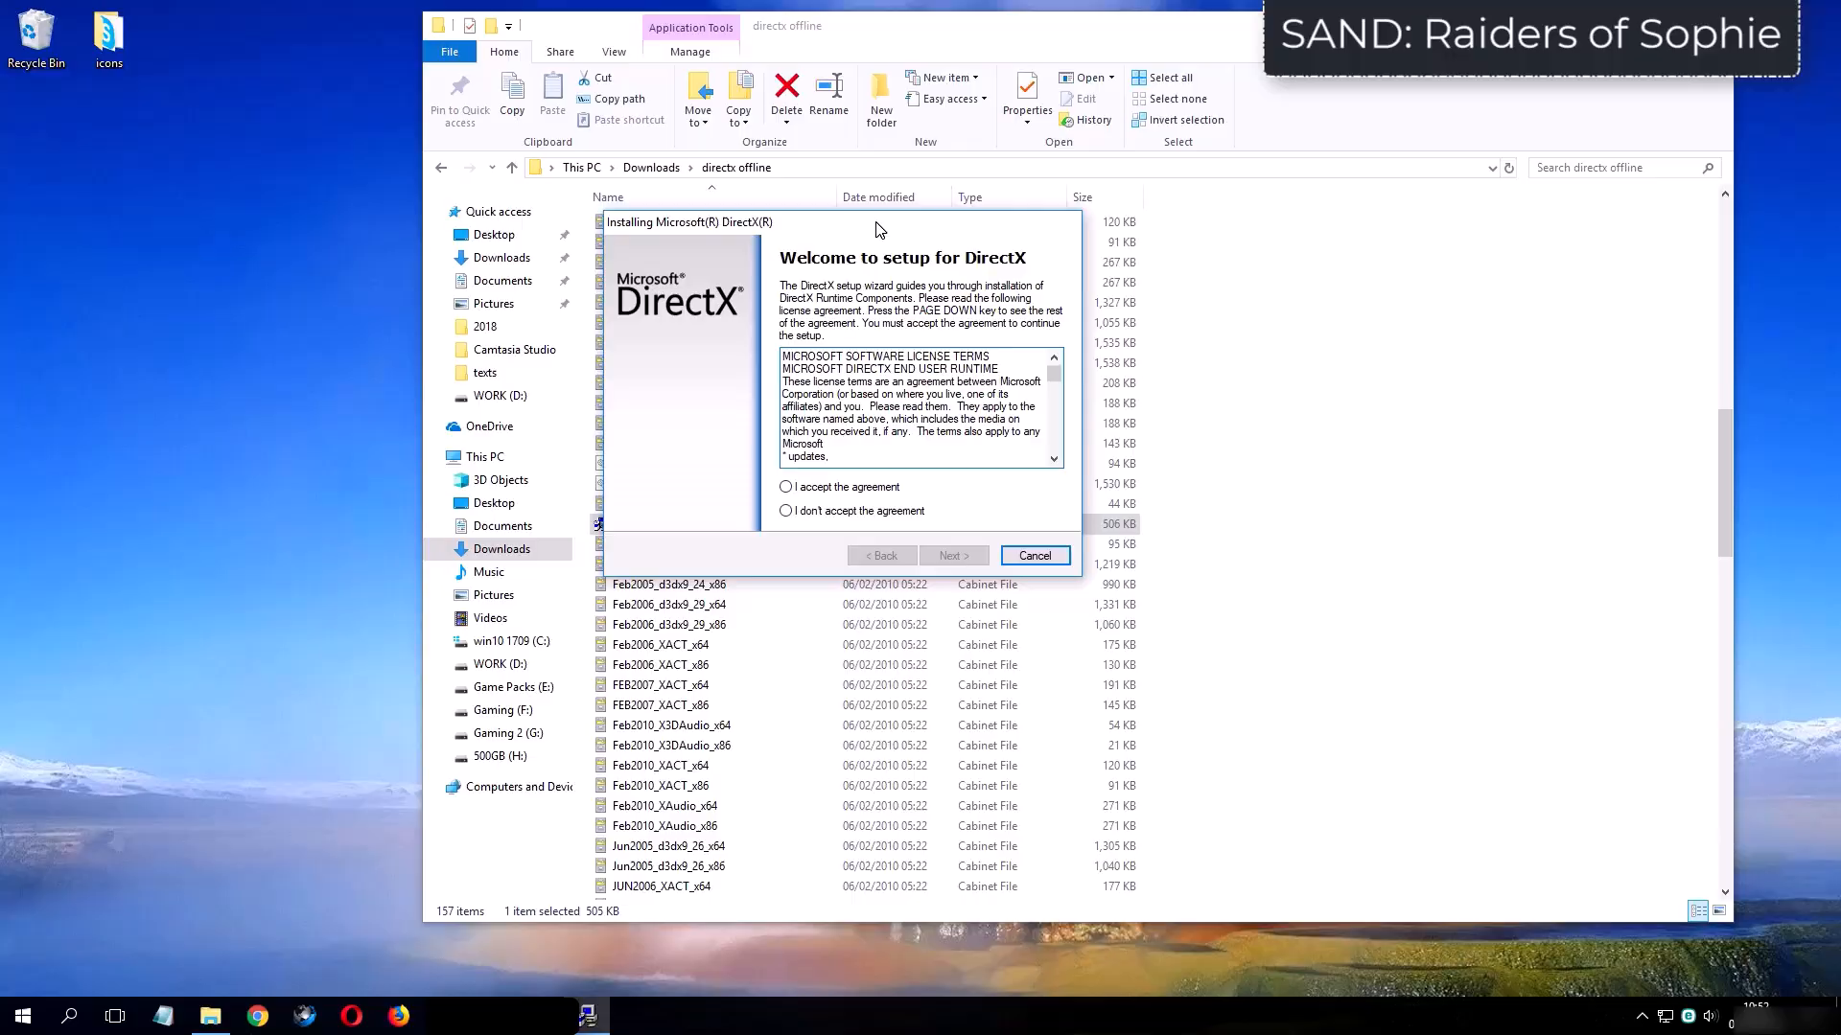
left_click(856, 487)
left_click(954, 556)
left_click(954, 556)
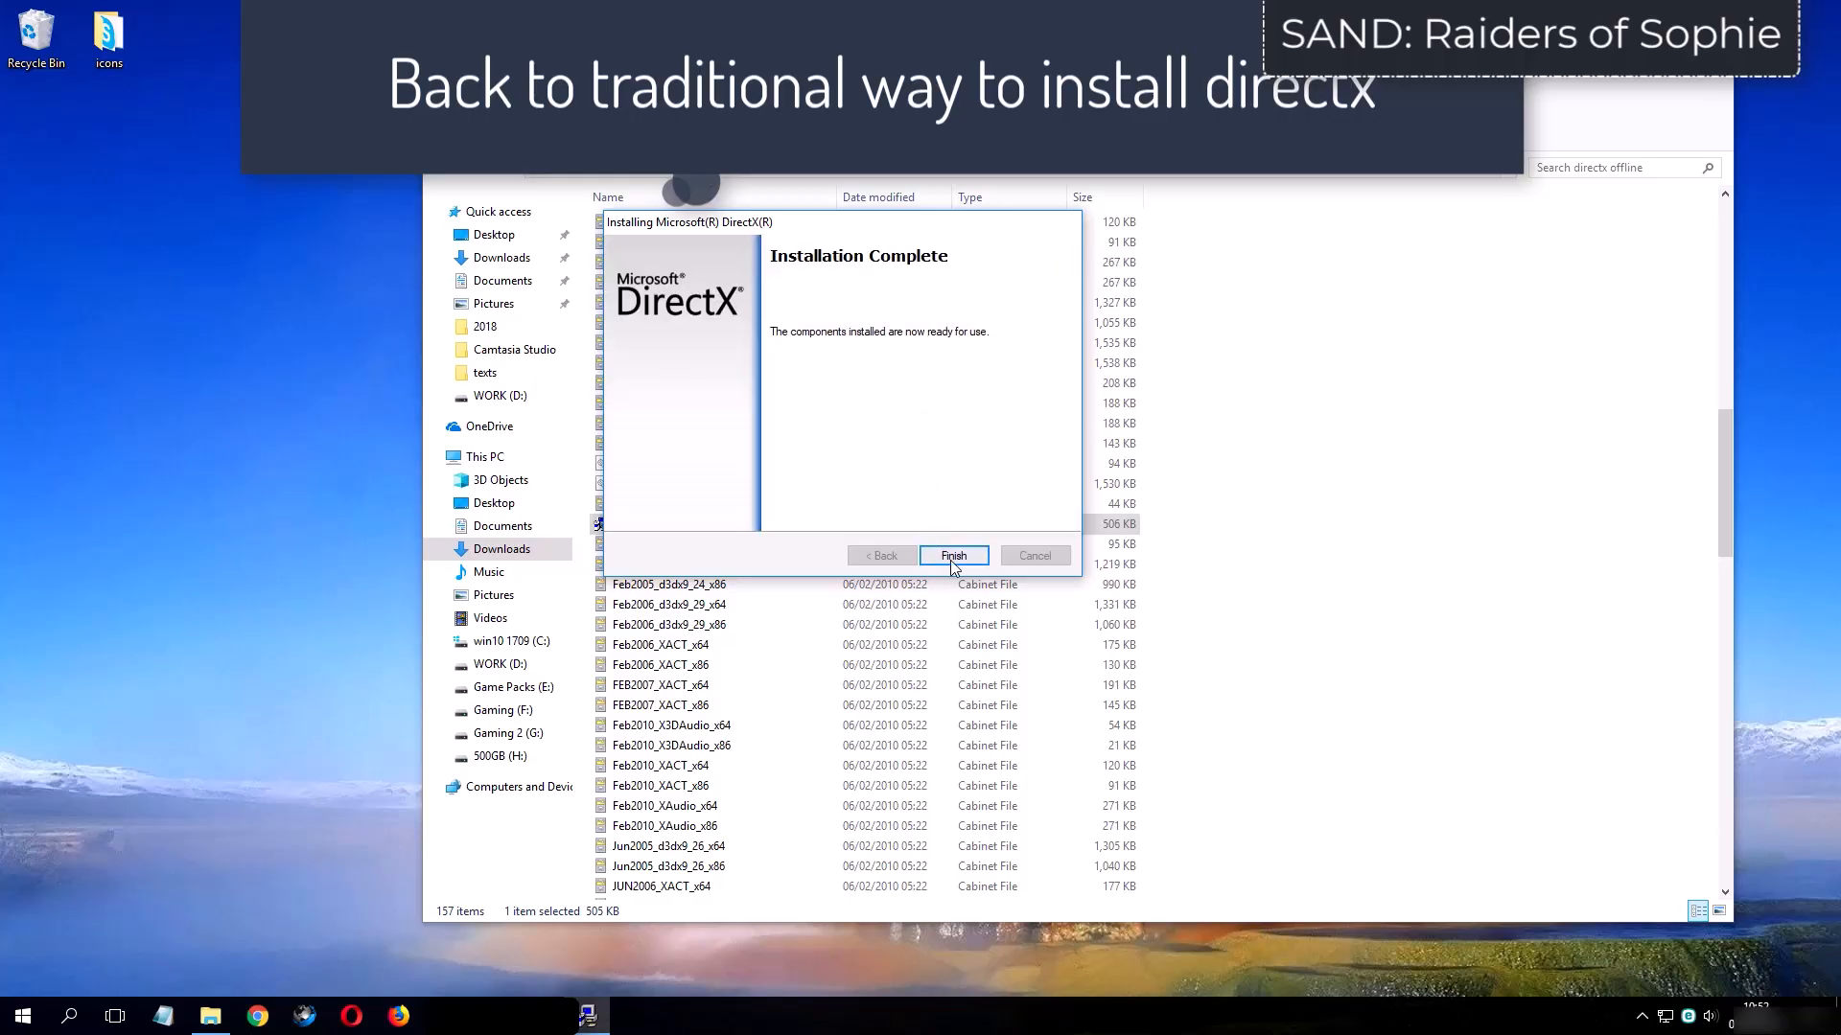
left_click(954, 557)
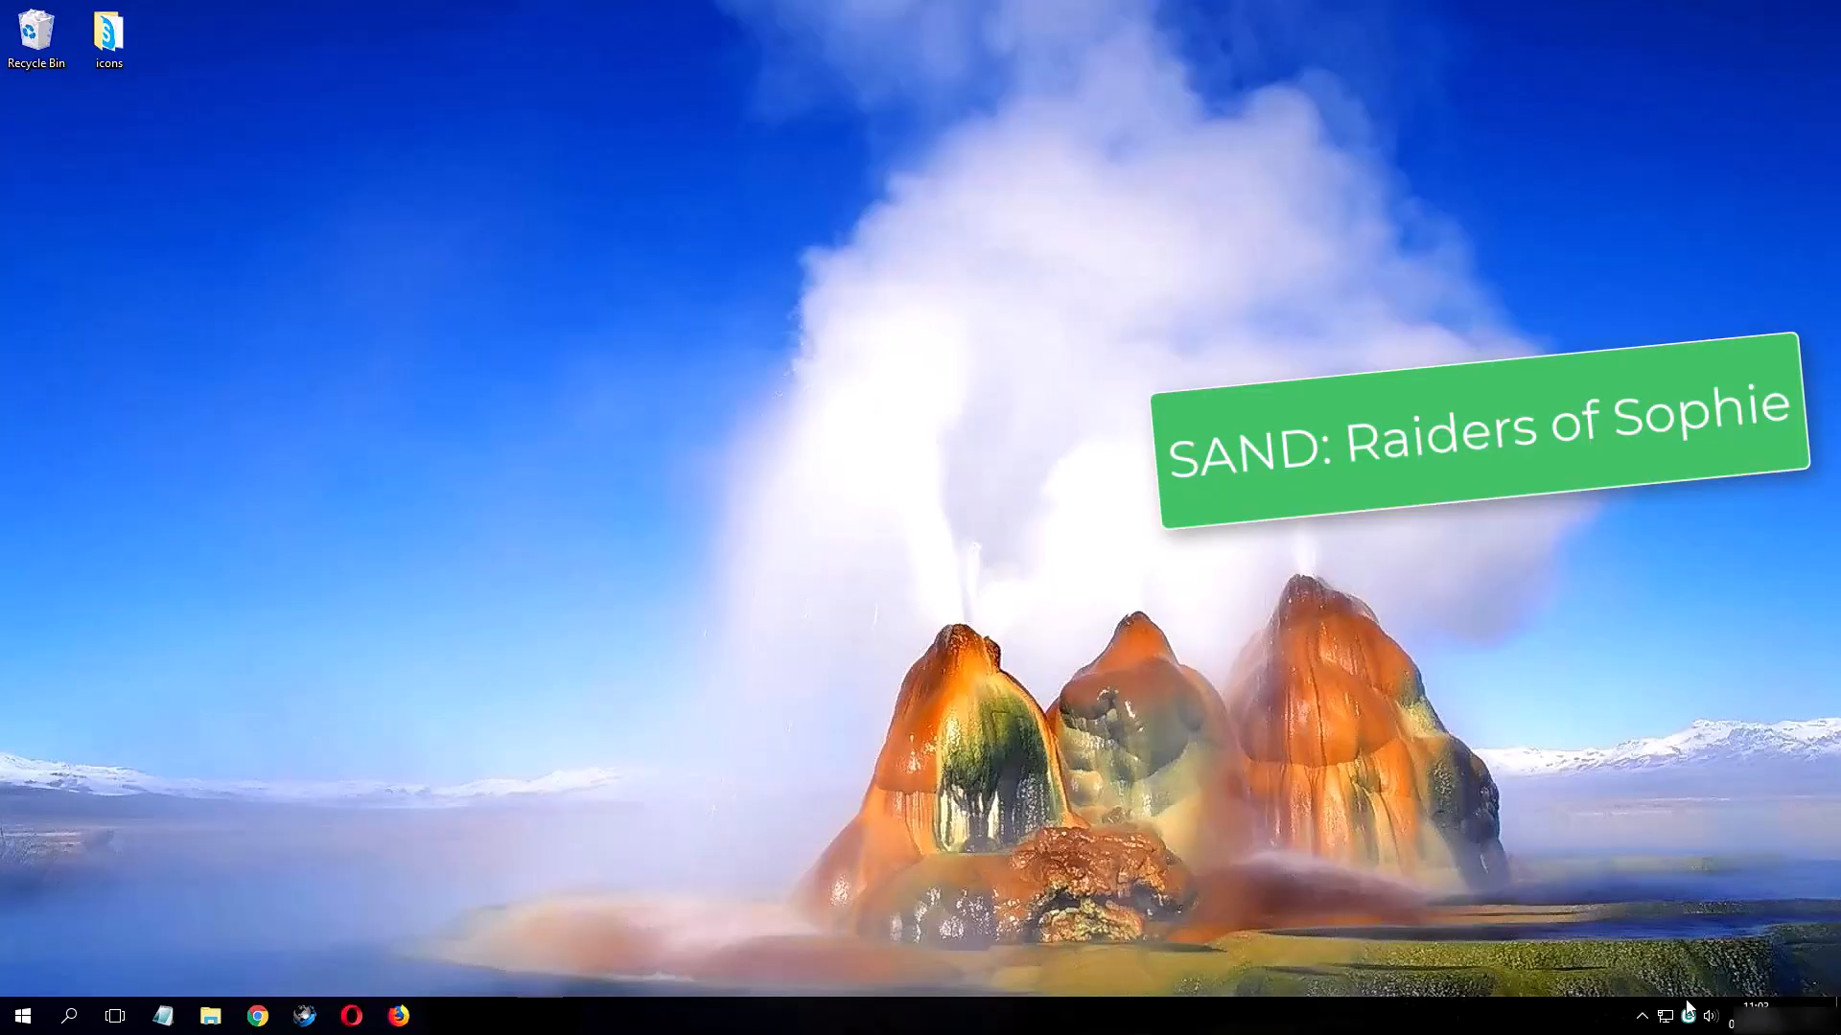
Step: Open the advanced properties of the default Speakers device in the Windows playback devices
right_click(1710, 1016)
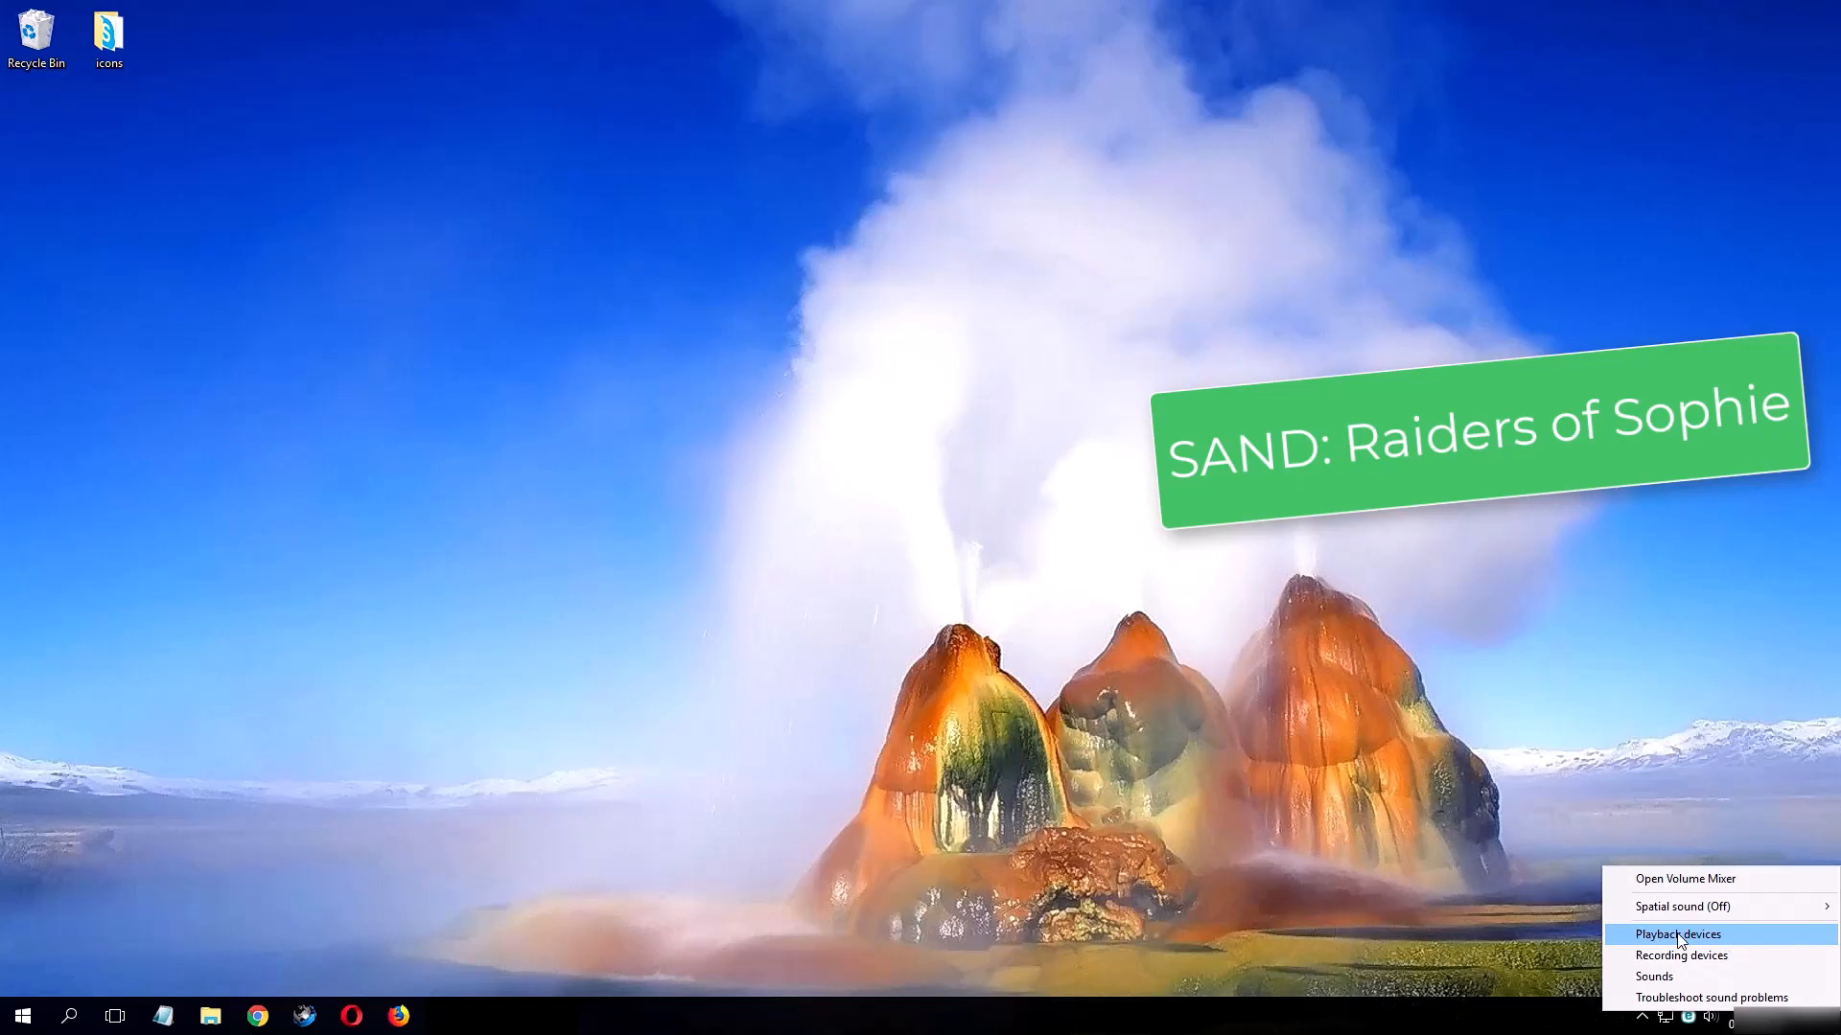
left_click(1680, 936)
left_click_drag(298, 149, 738, 225)
left_click_drag(912, 383, 938, 501)
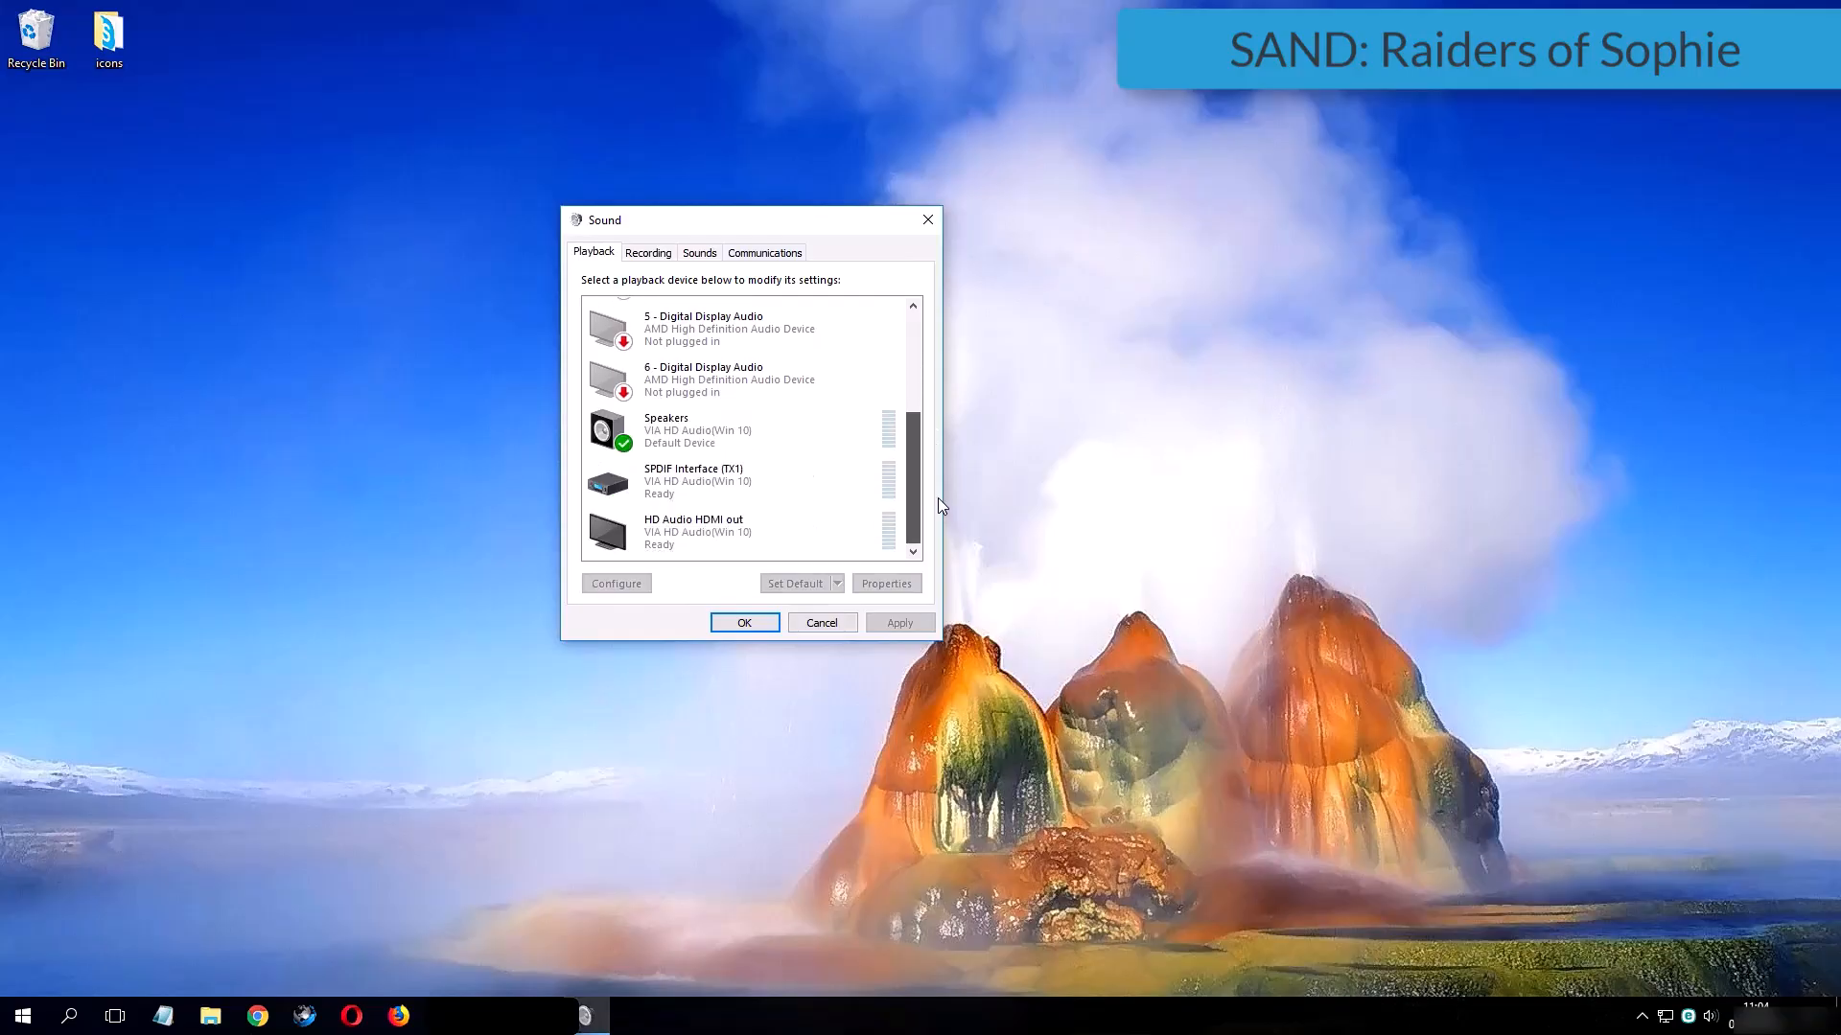
left_click(621, 449)
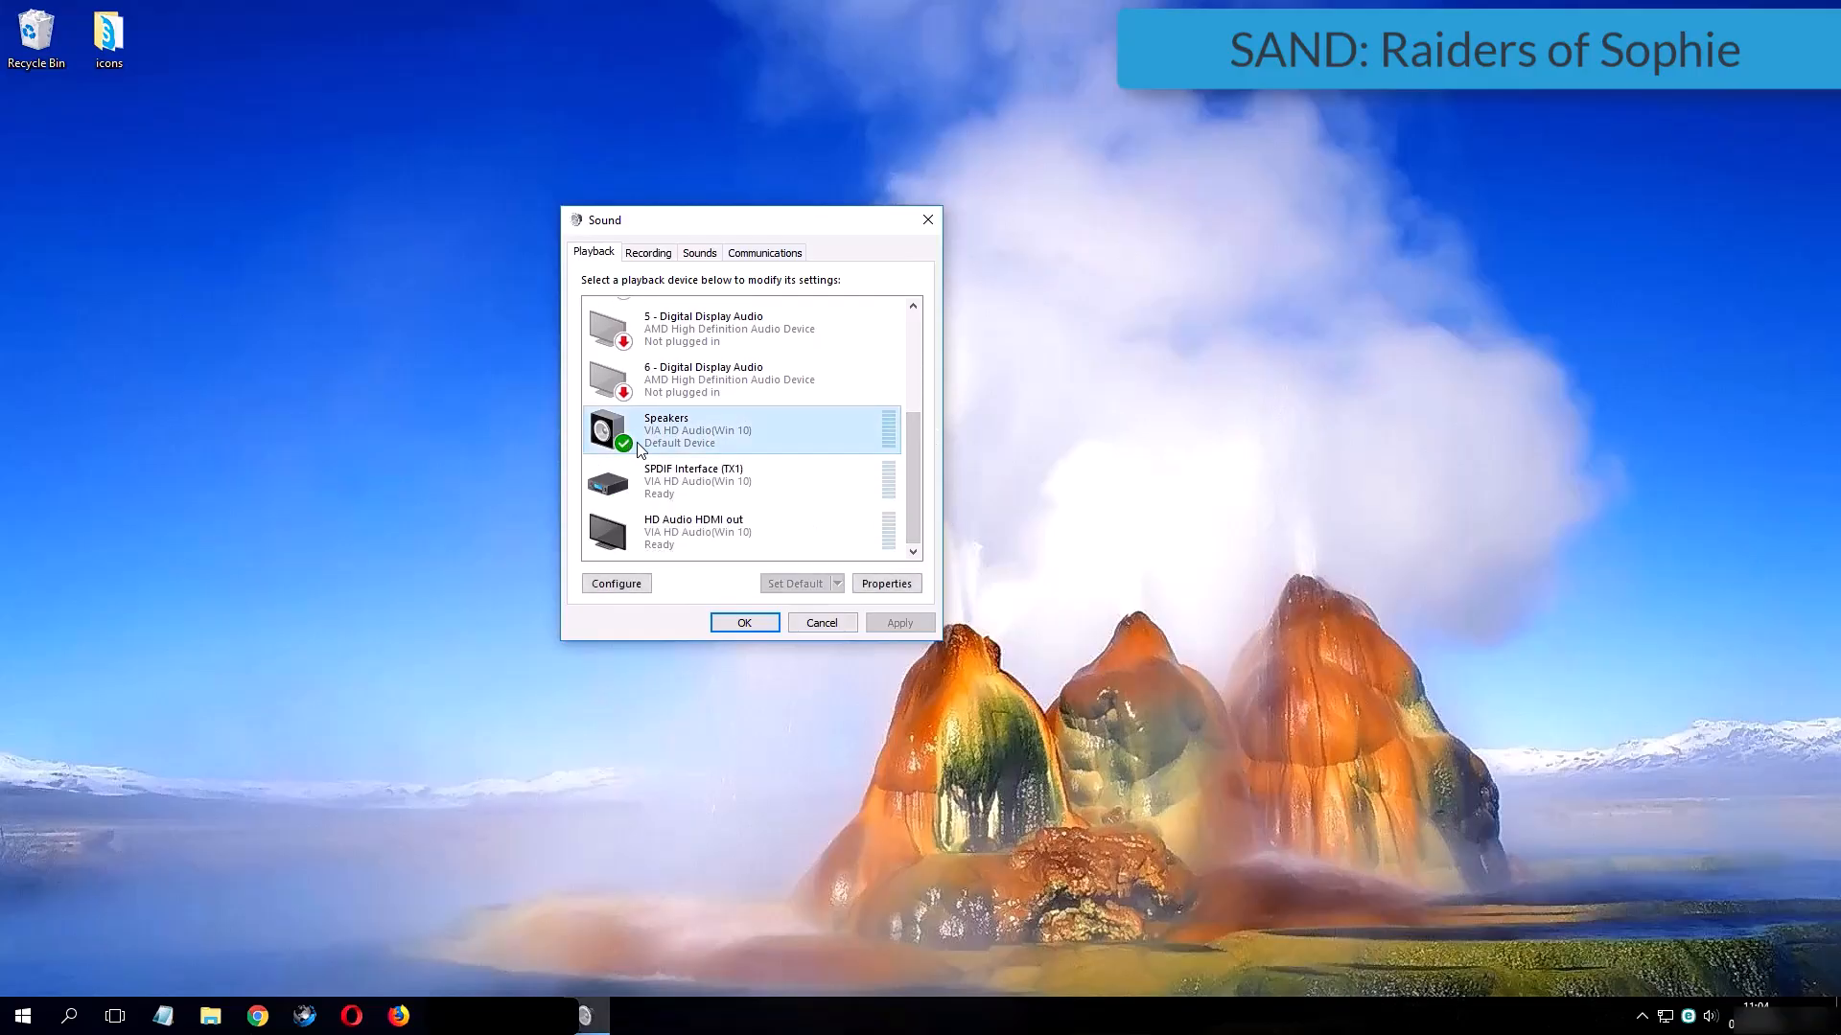
left_click(886, 584)
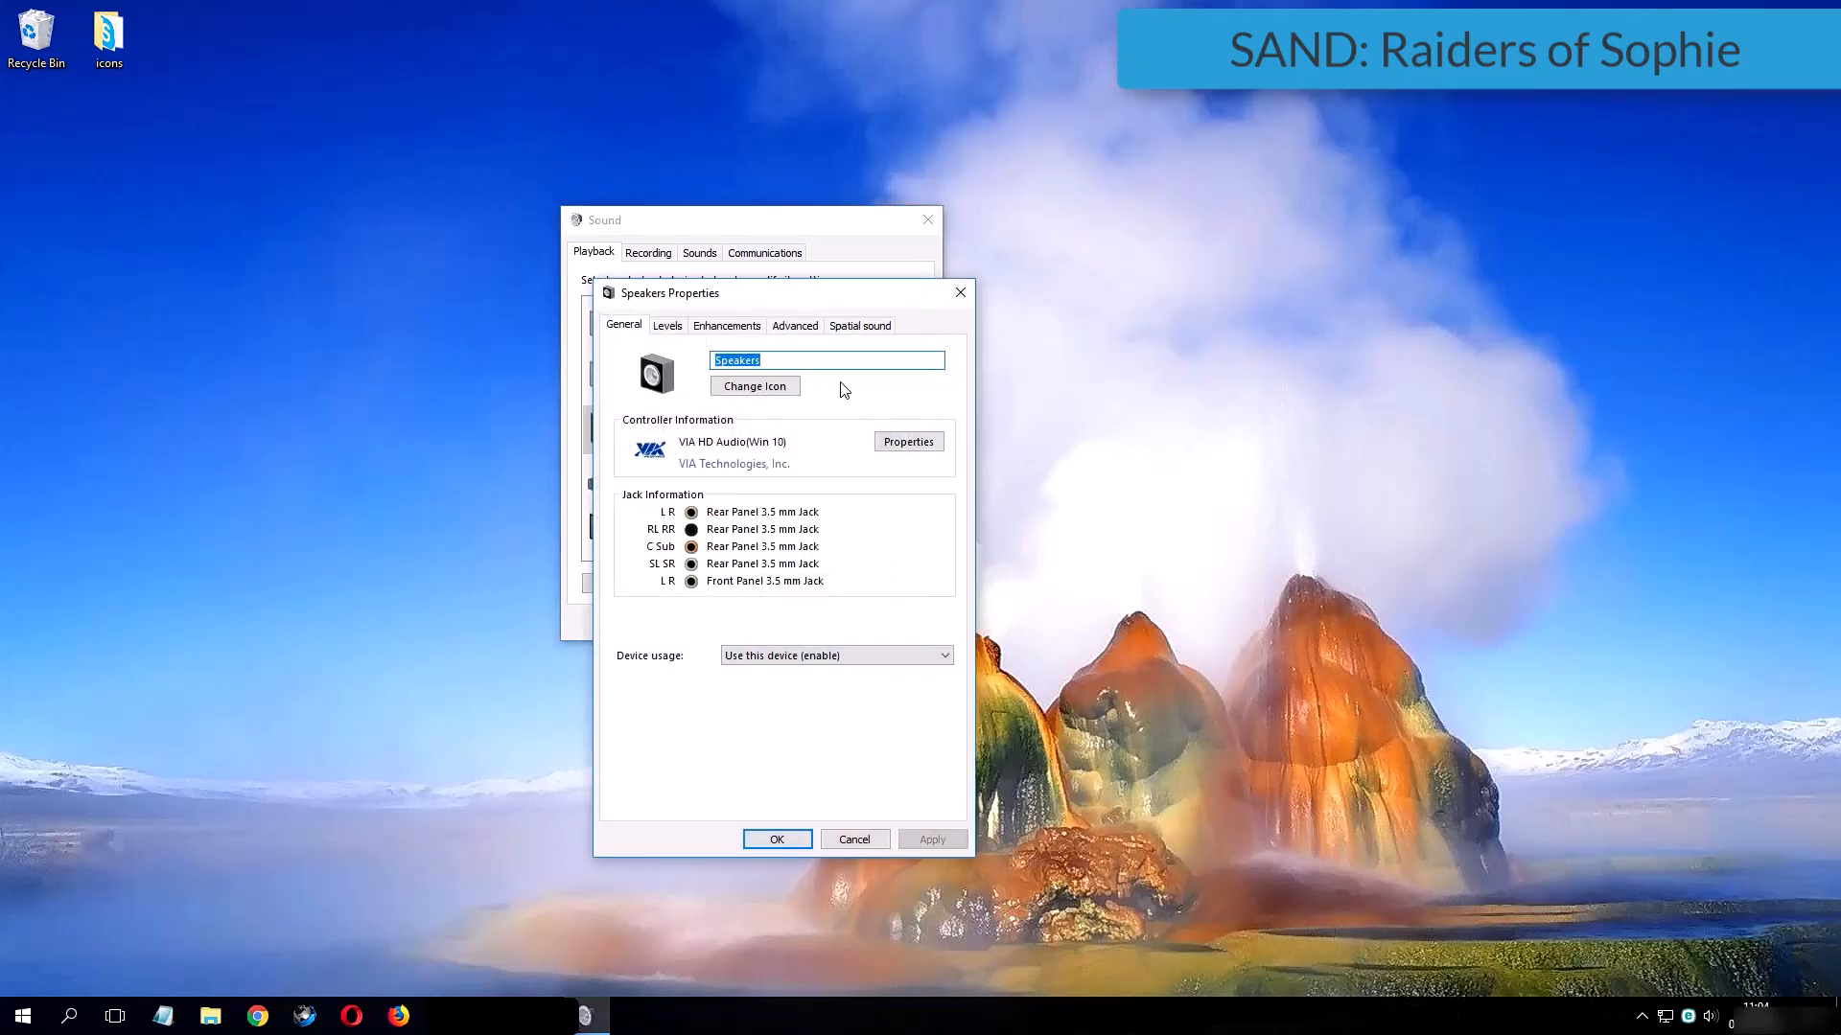
left_click(790, 328)
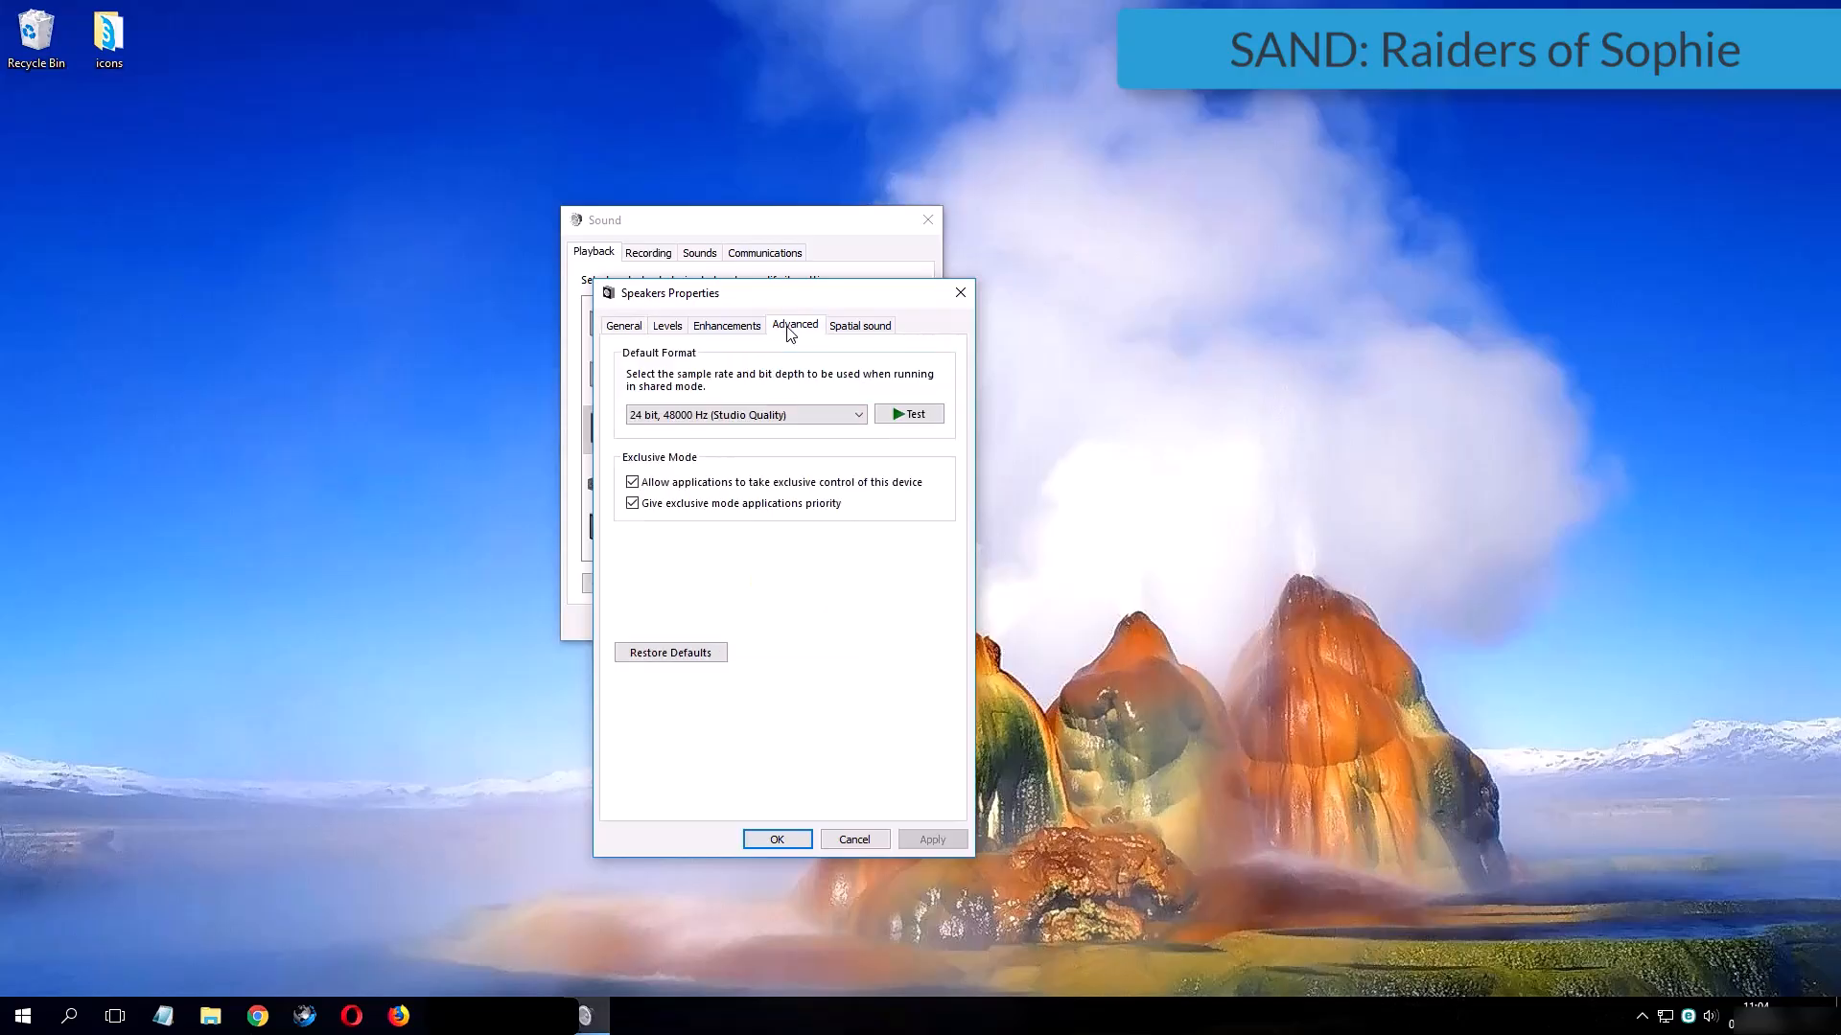
Step: Set the speakers' default format to 16 bit, 44100 Hz (CD Quality), apply it despite the device being in use, and close the sound settings
left_click(750, 418)
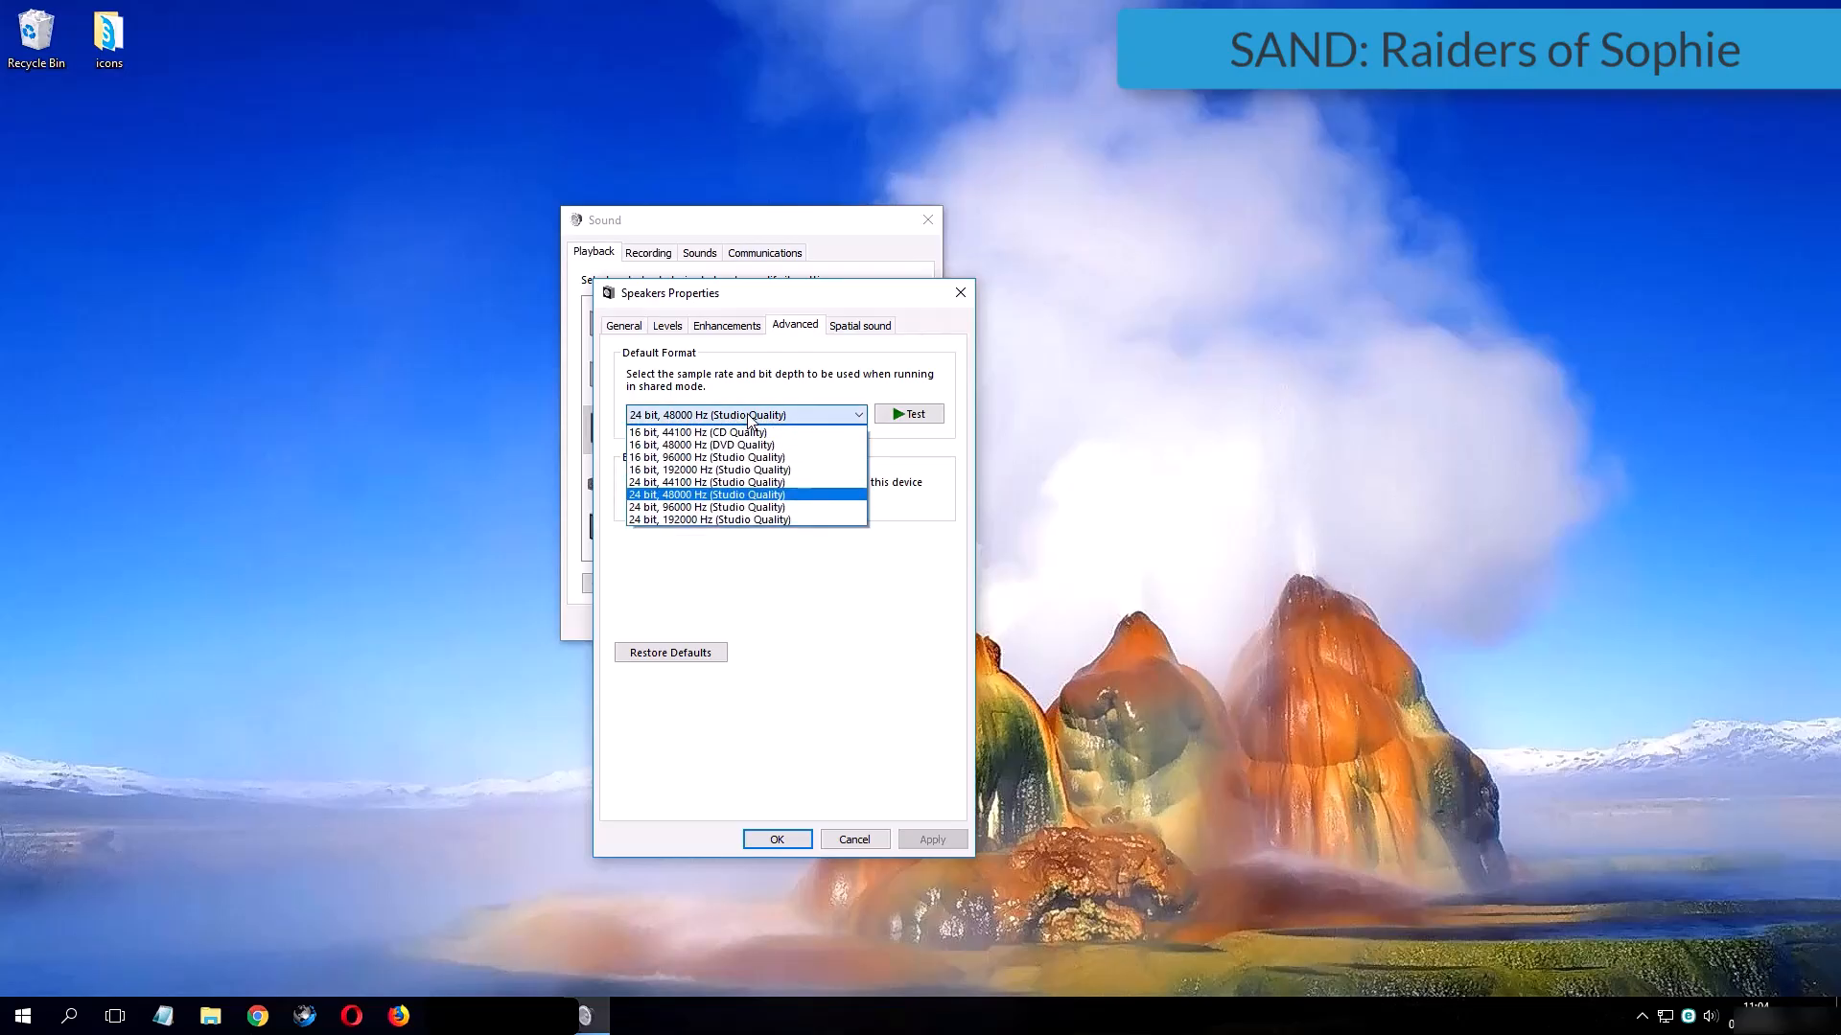
left_click(697, 519)
left_click(834, 415)
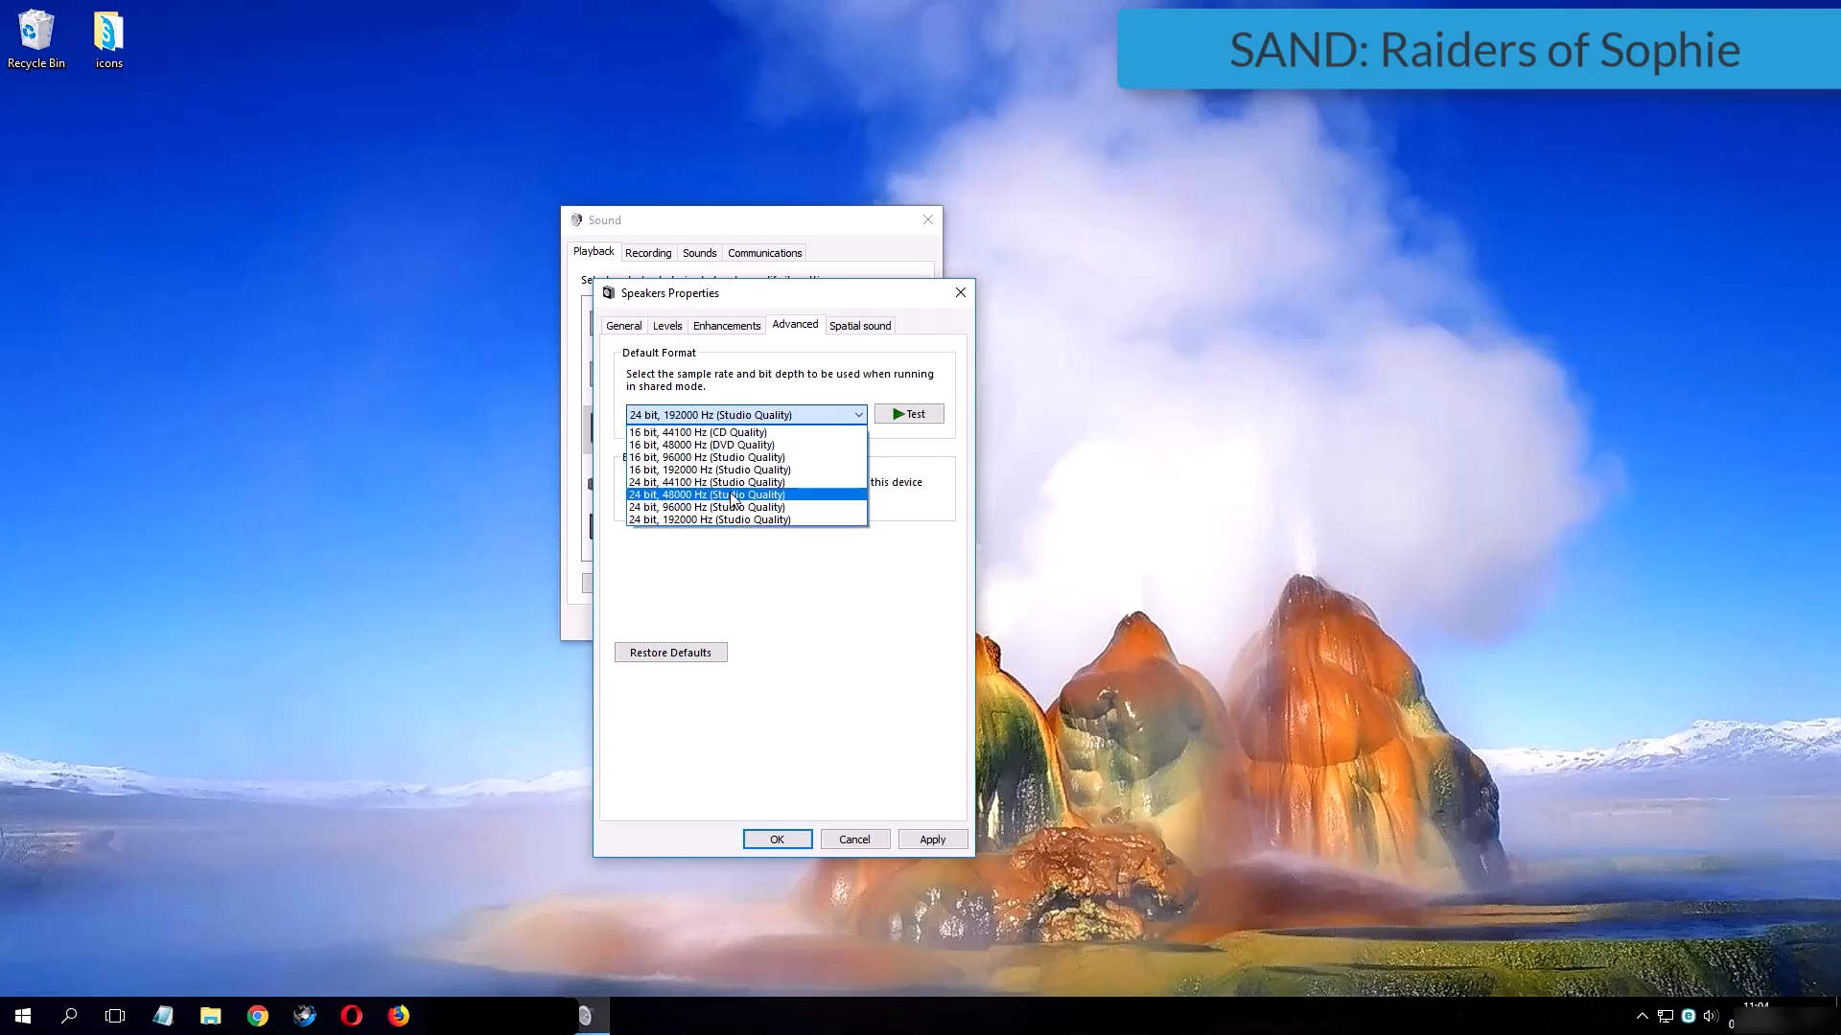
left_click(729, 432)
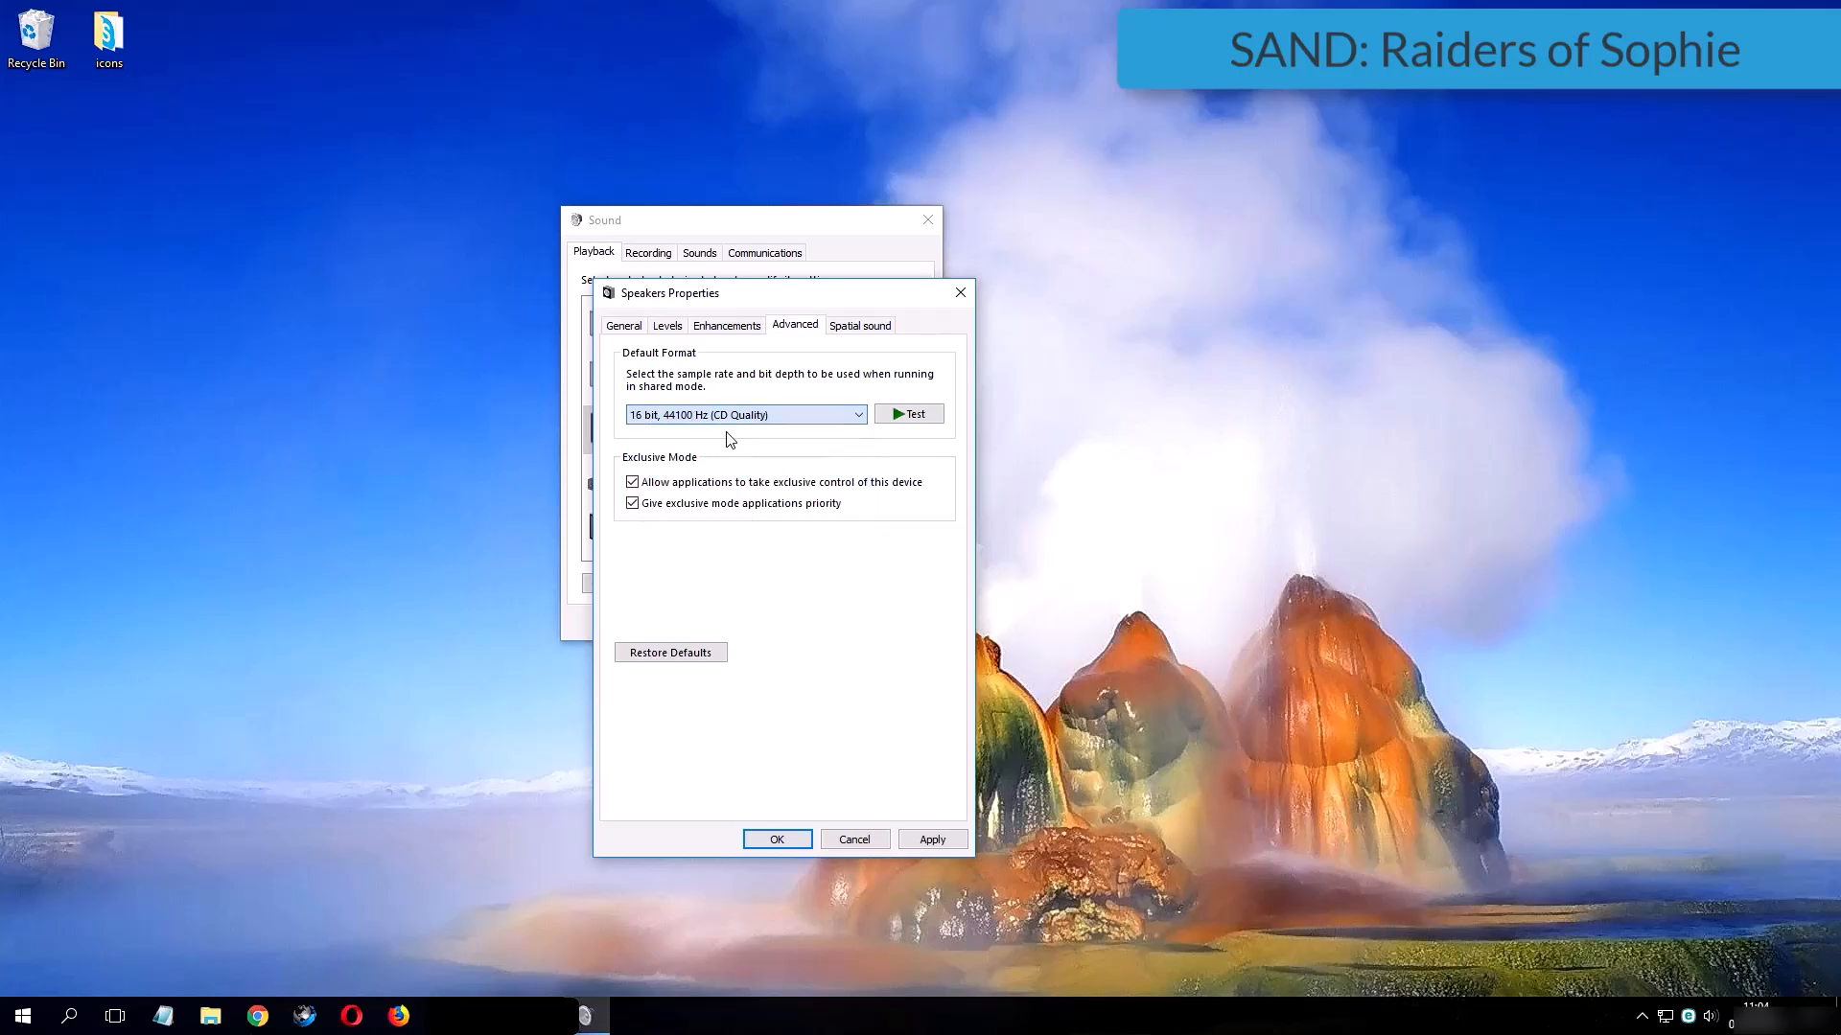
left_click(950, 841)
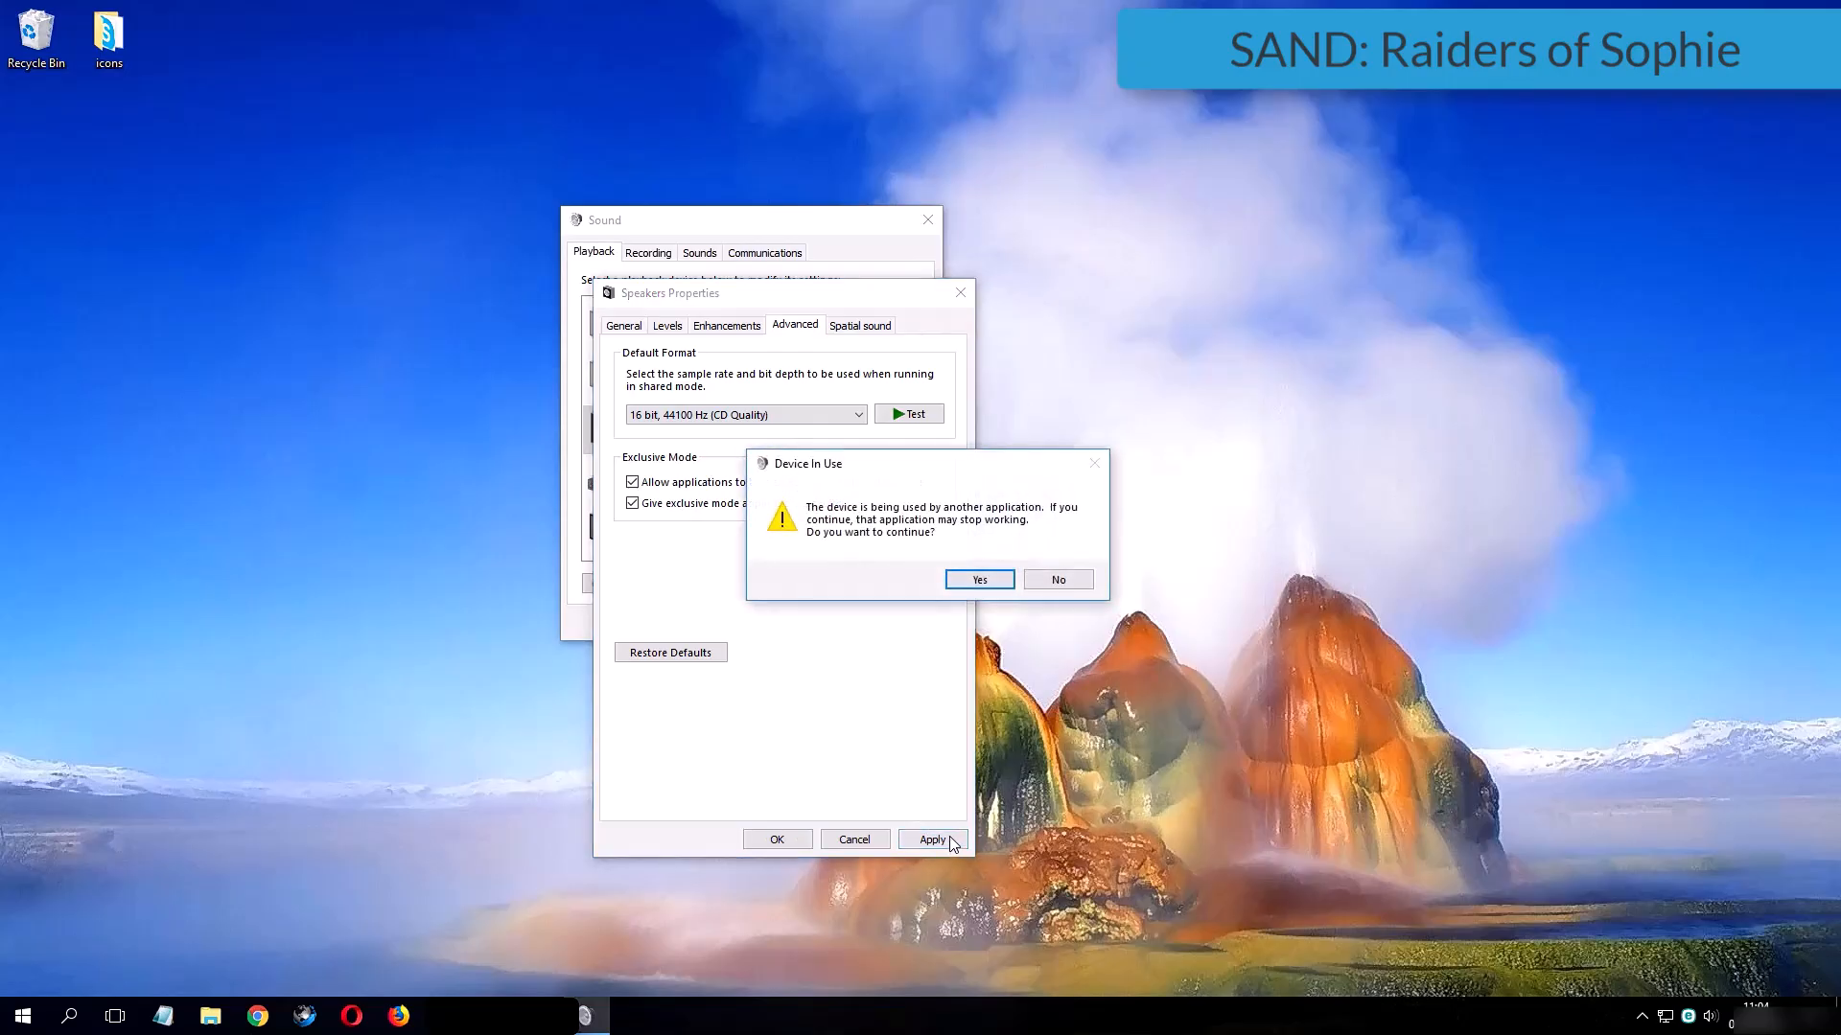
left_click(979, 580)
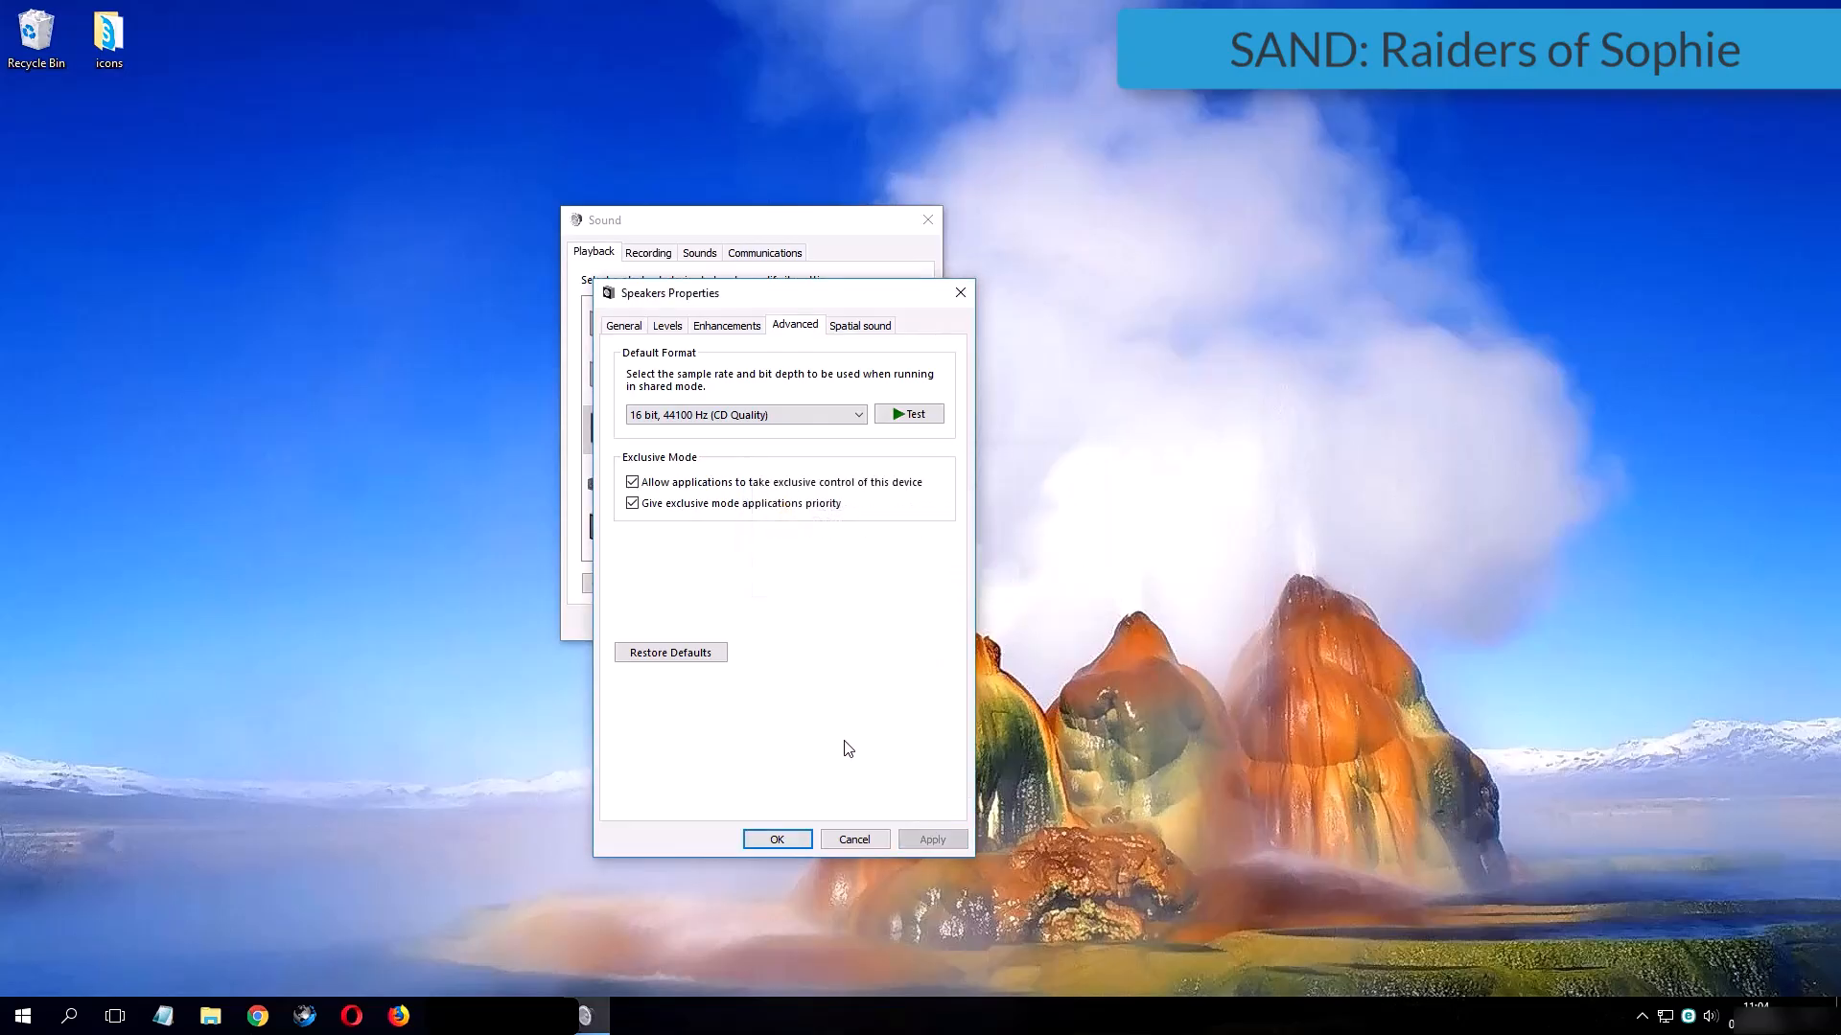
left_click(775, 839)
left_click(750, 621)
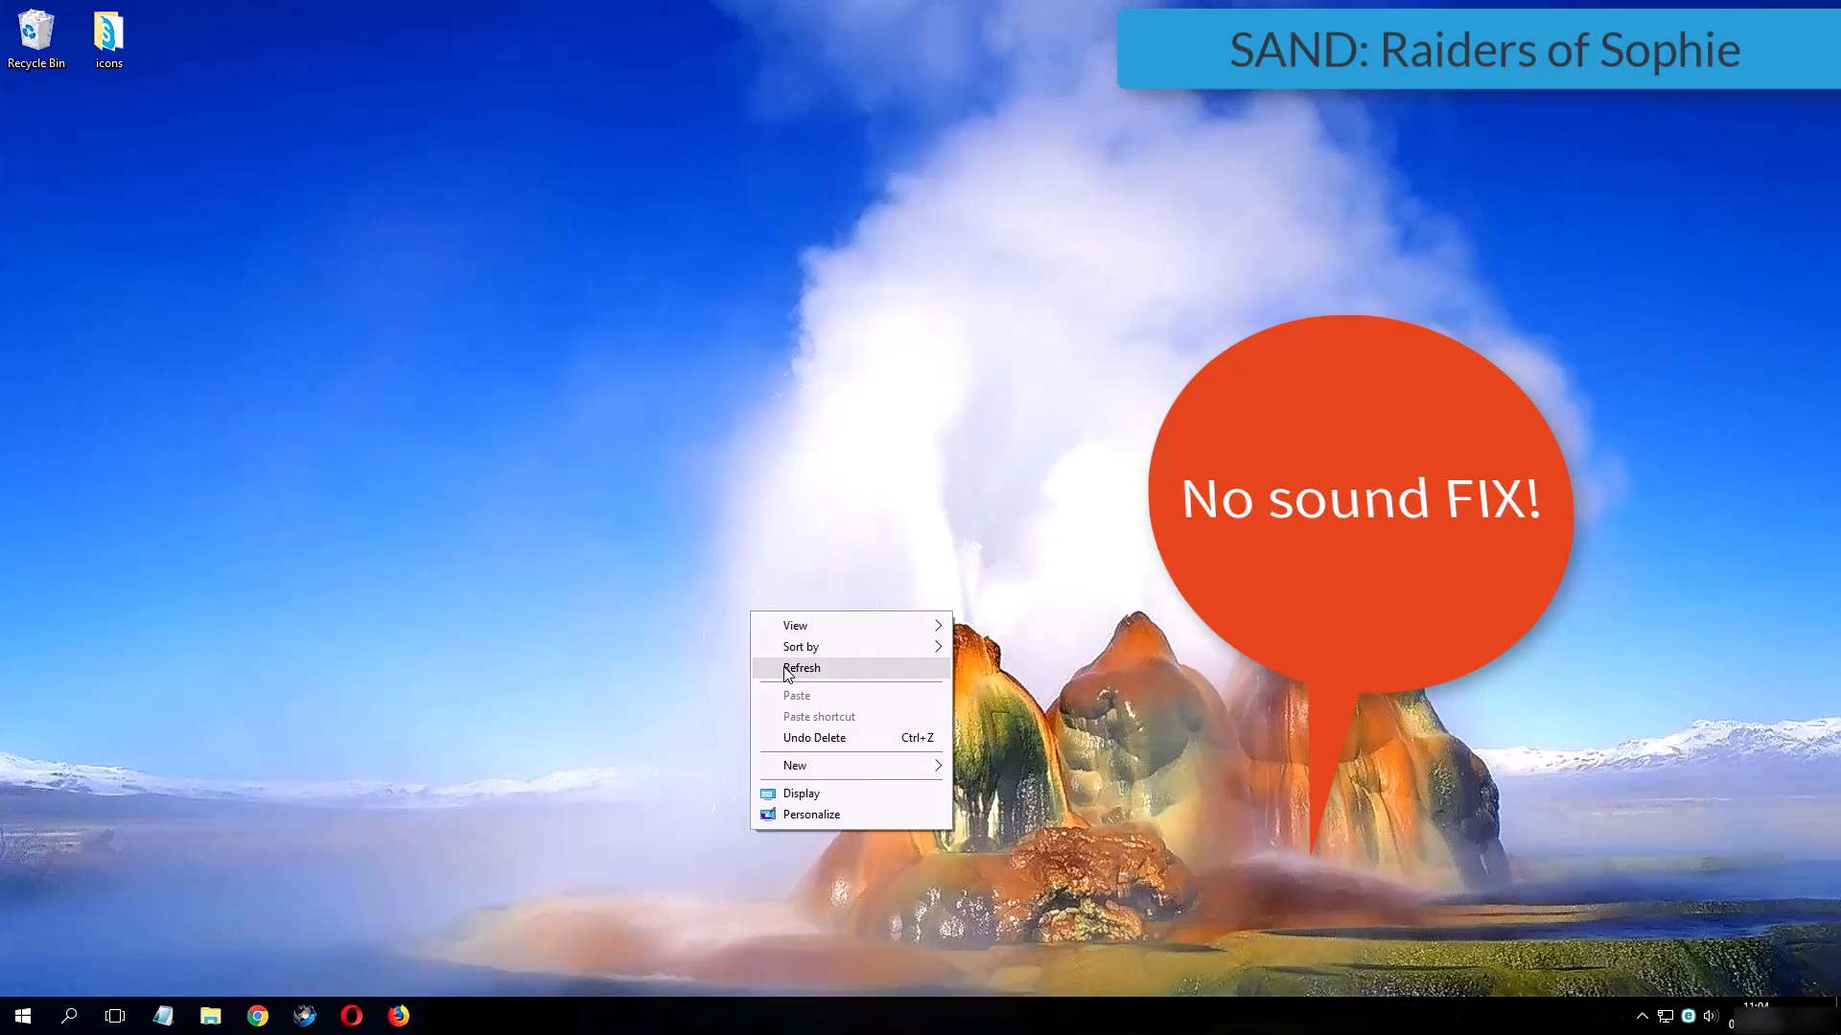
left_click(778, 666)
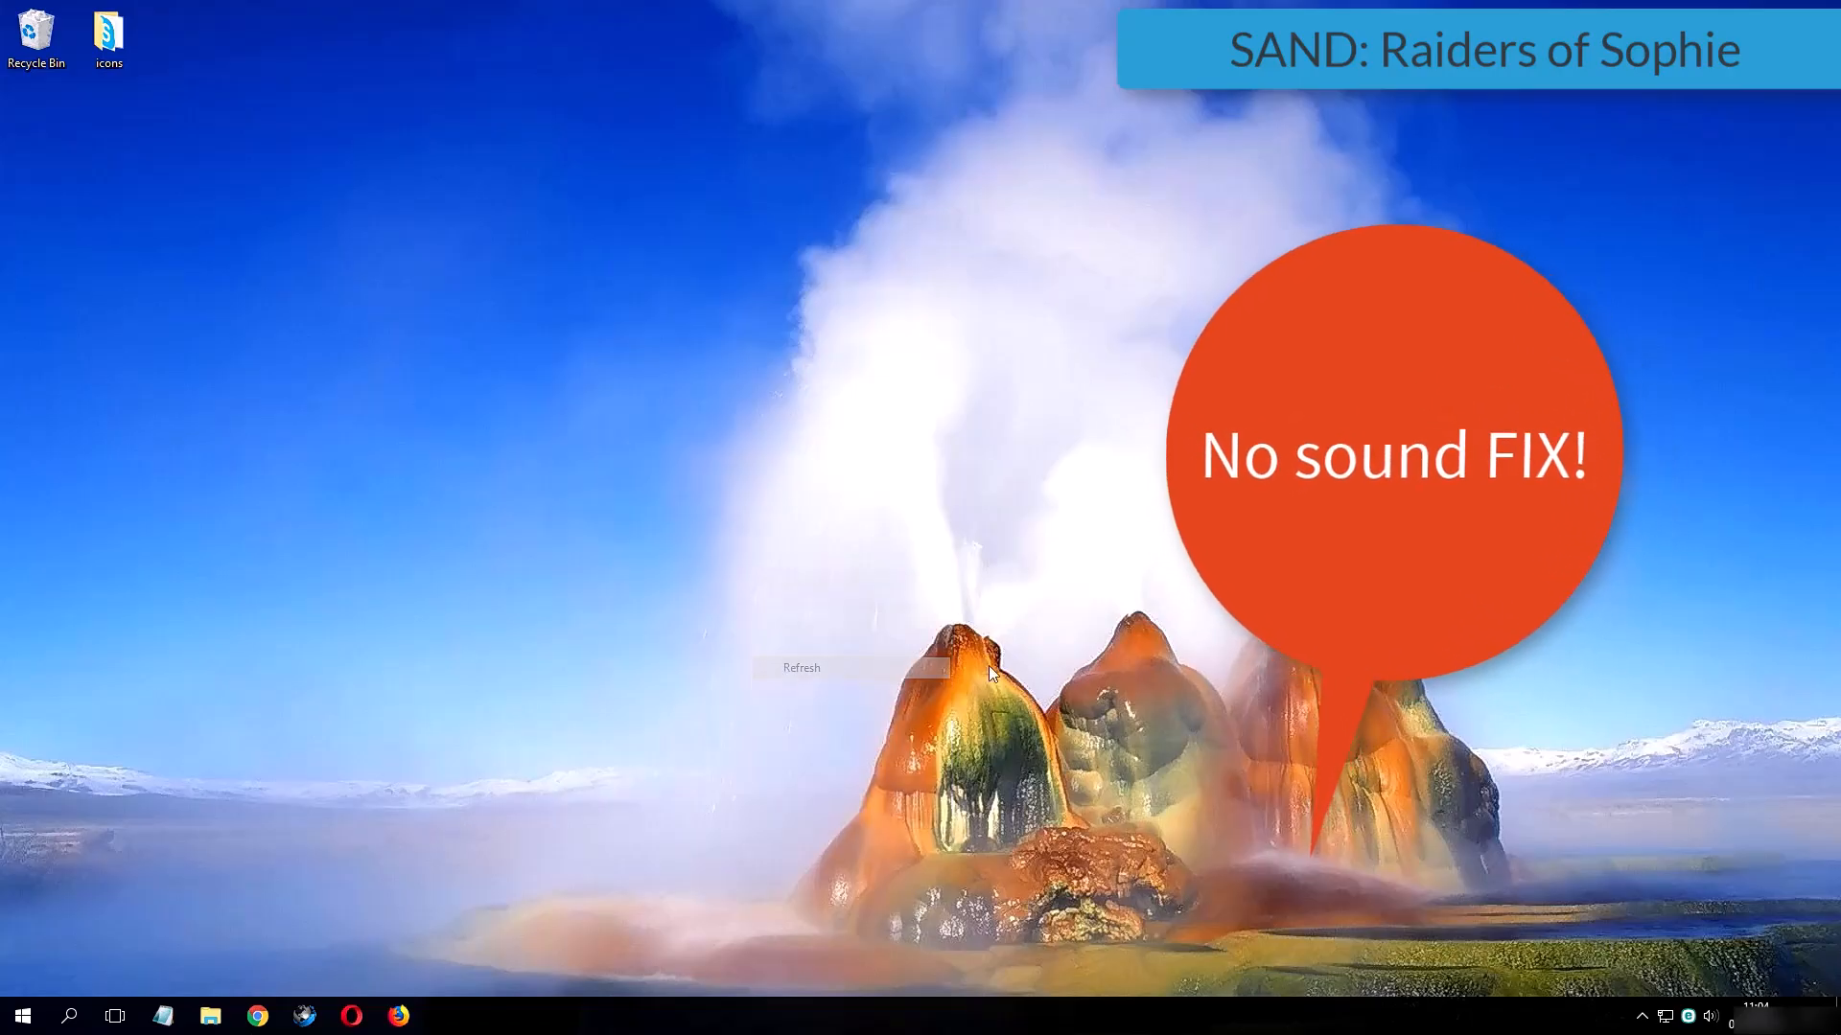
Step: Reopen the Windows playback devices and bring up the advanced properties of the default Speakers device
right_click(1710, 1016)
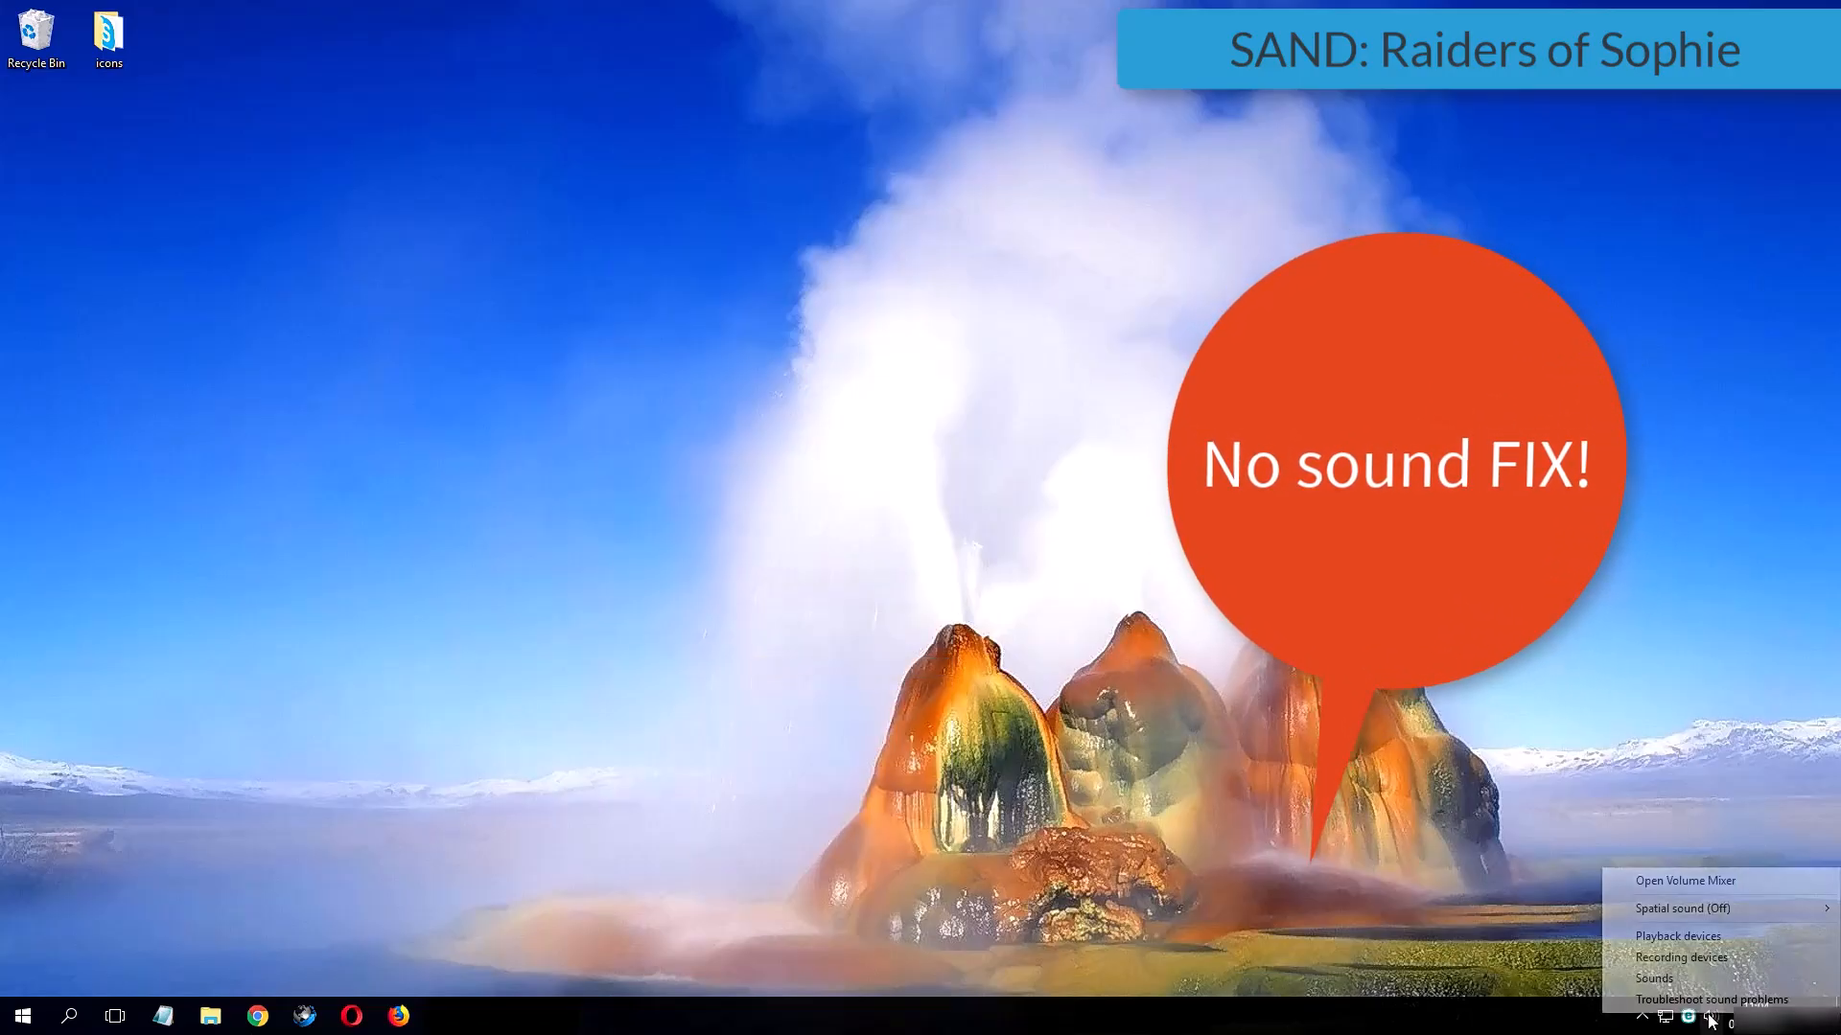
left_click(1684, 947)
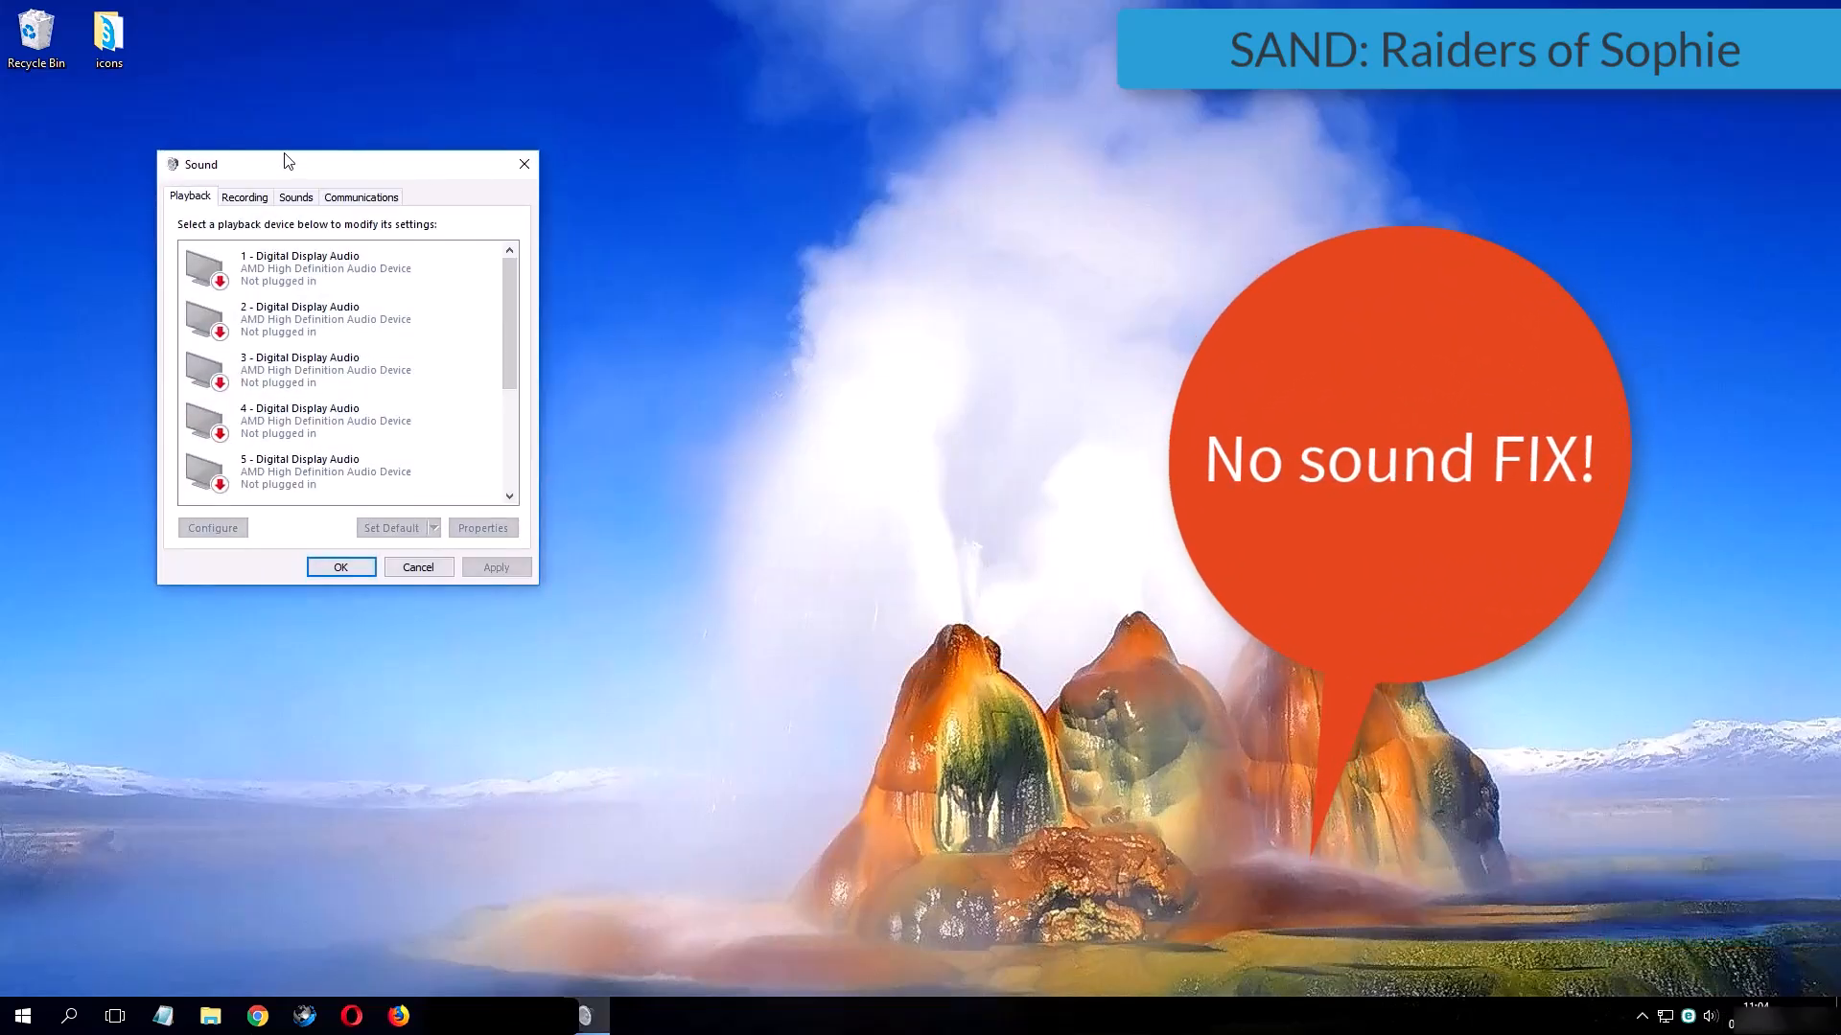
left_click_drag(285, 161, 509, 209)
scroll(661, 412, "down", 1)
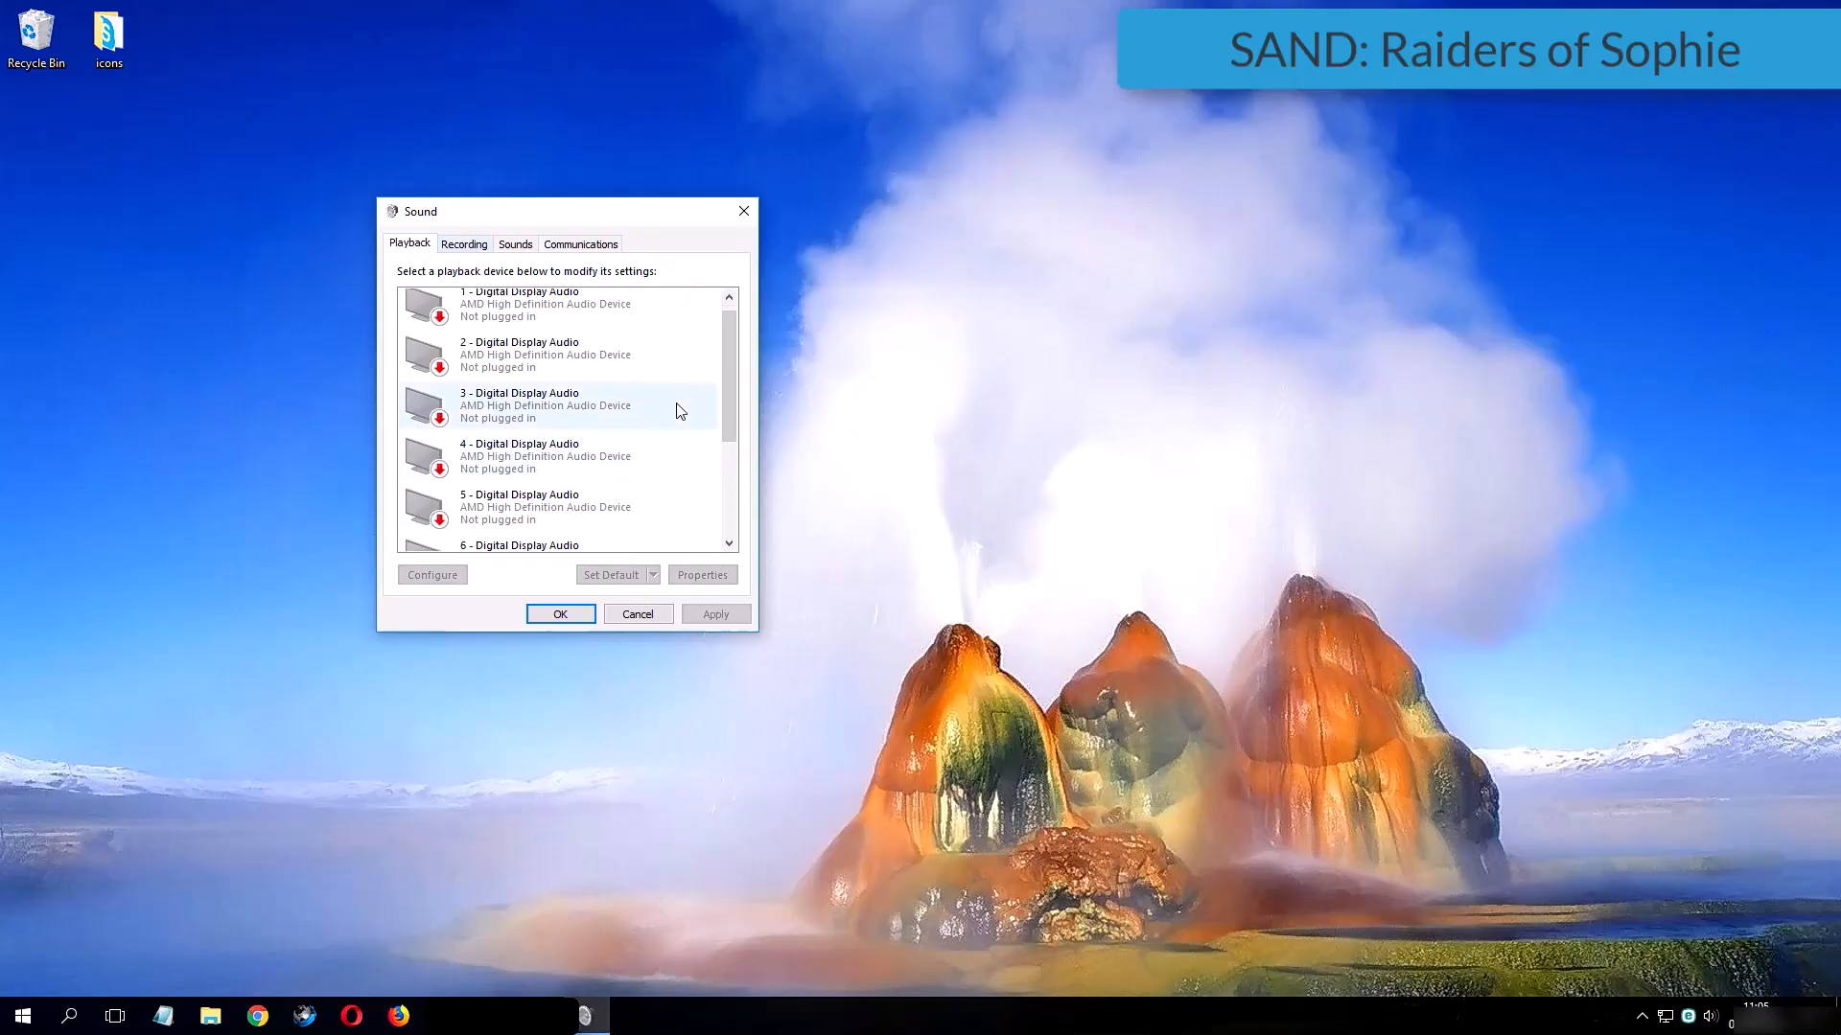
scroll(662, 419, "down", 2)
left_click(508, 492)
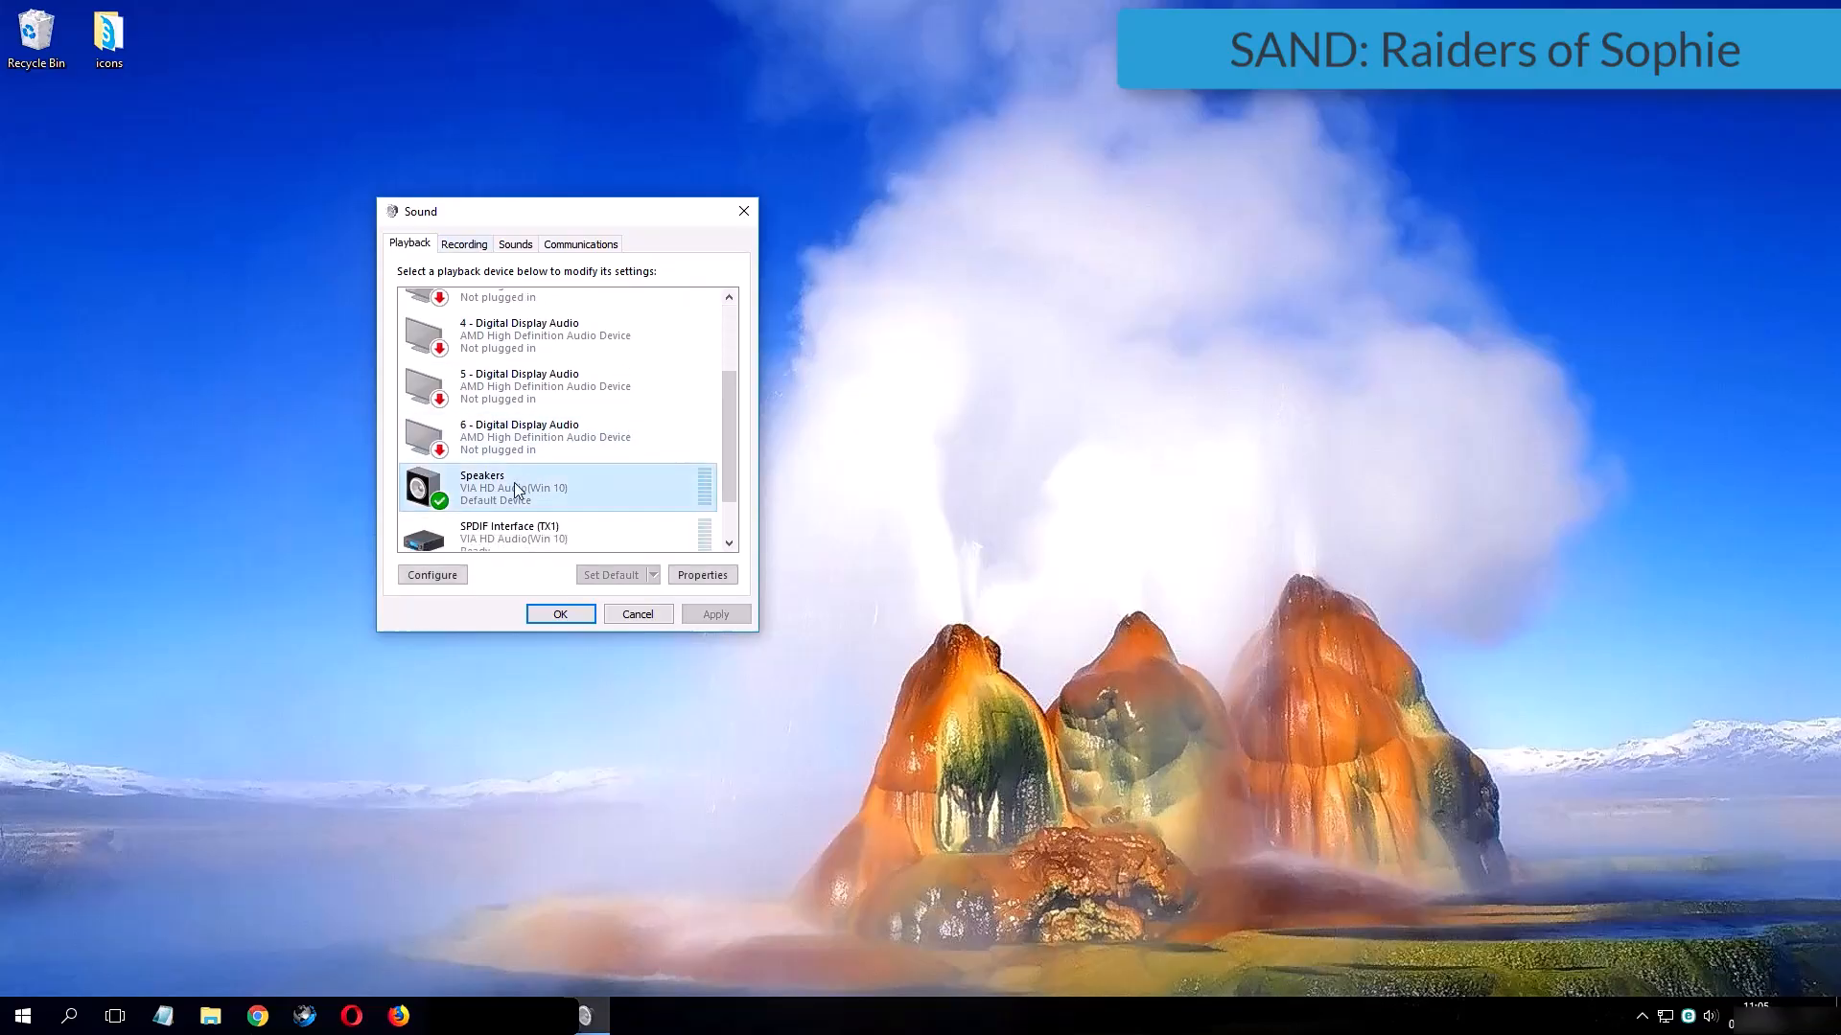
double_click(508, 492)
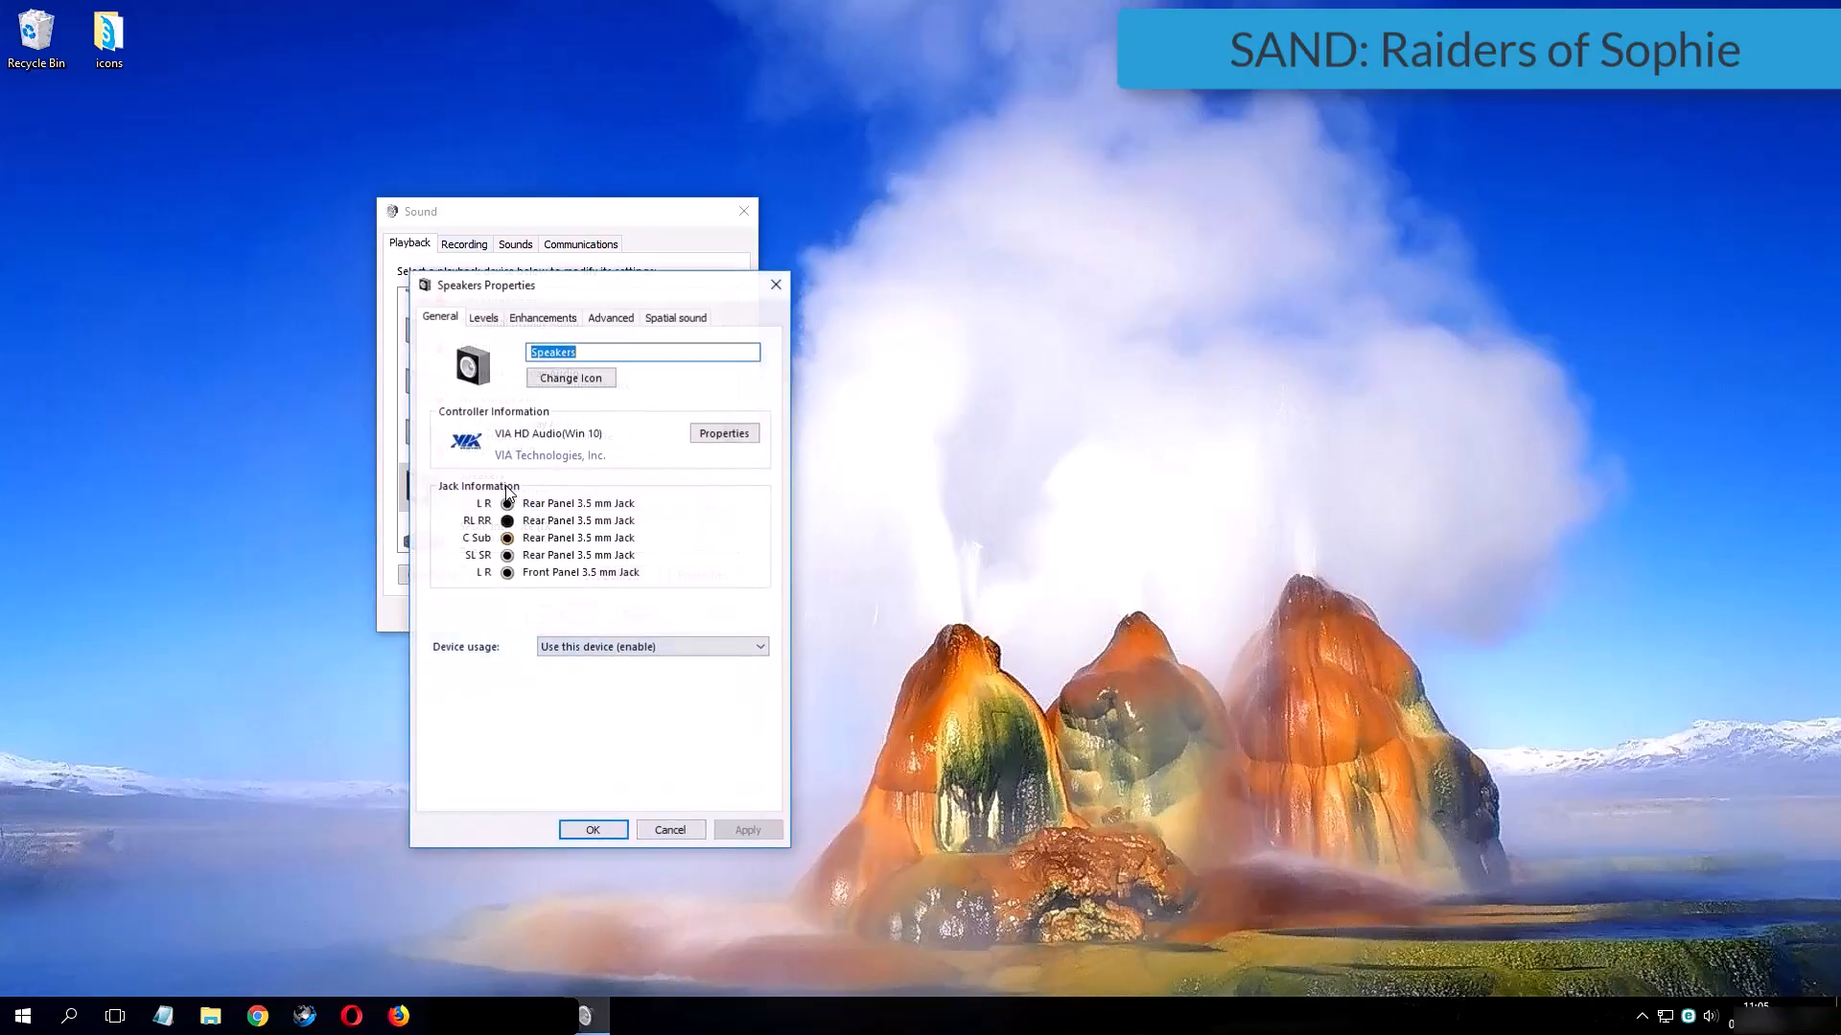
left_click(612, 318)
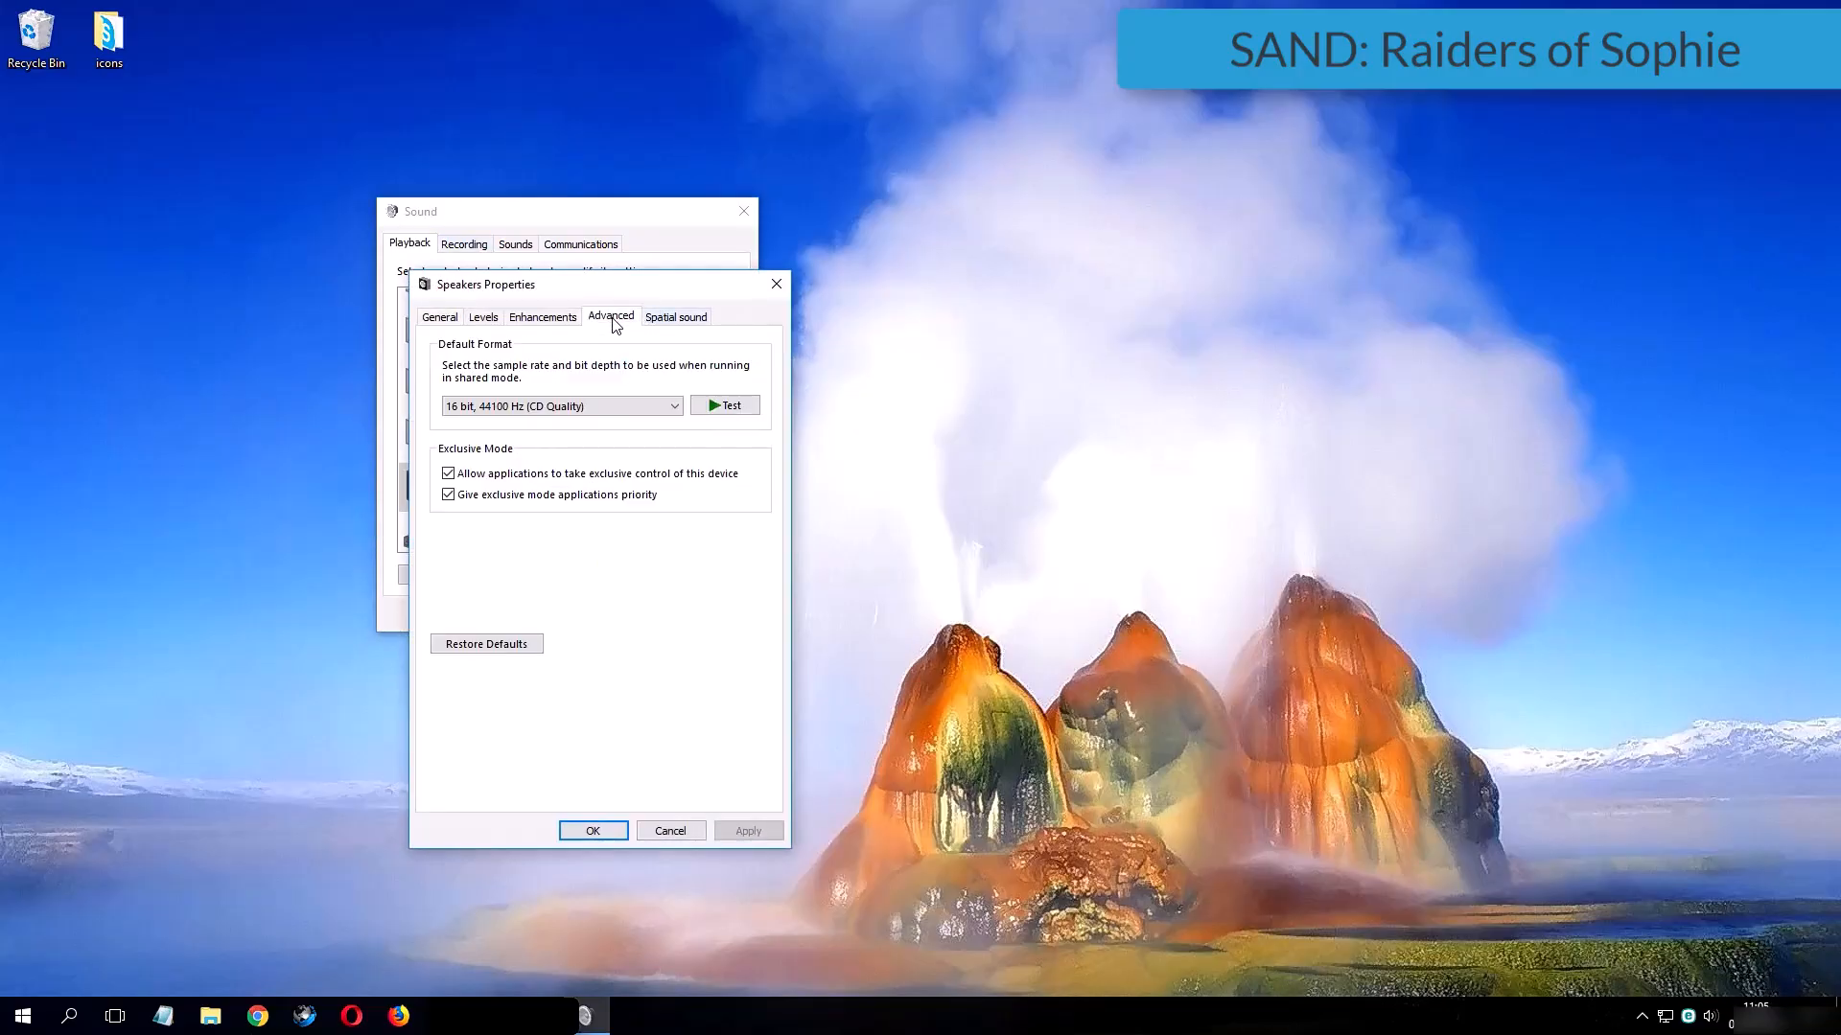
Step: Set the speakers' default format to 24 bit, 192000 Hz (Studio Quality), apply it and close the sound settings
left_click(575, 407)
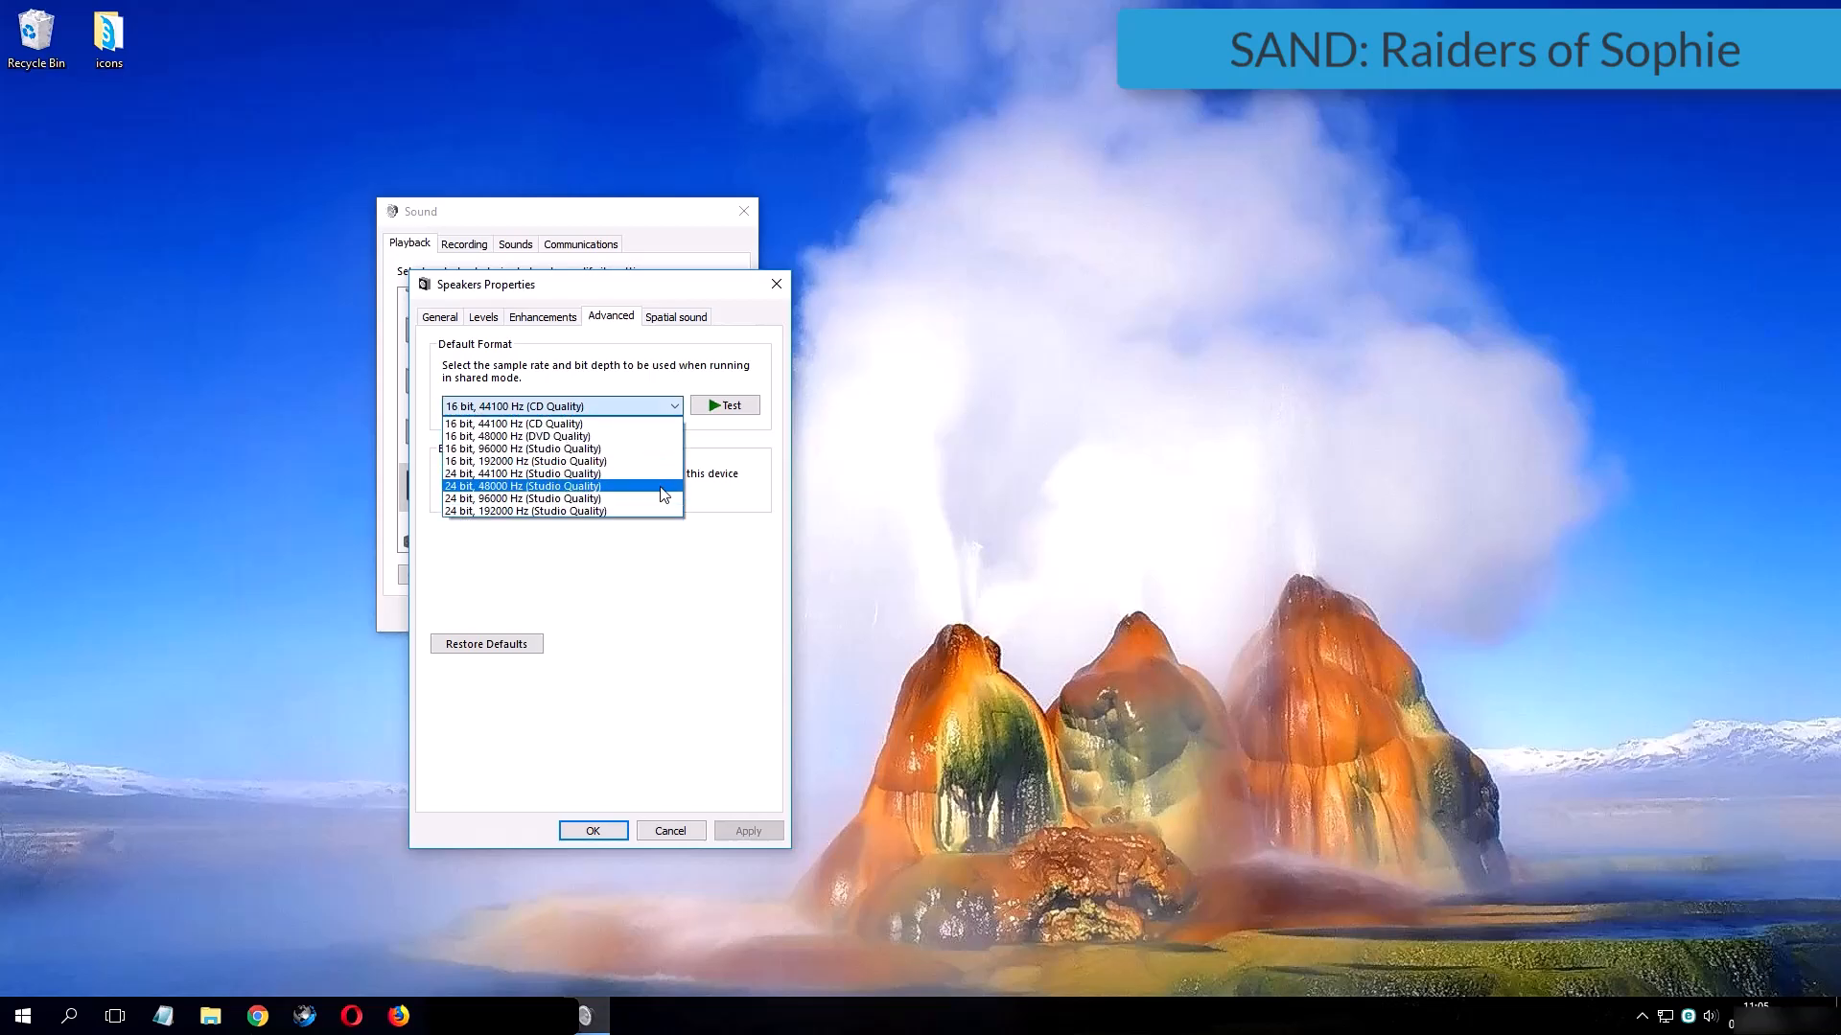
left_click(599, 511)
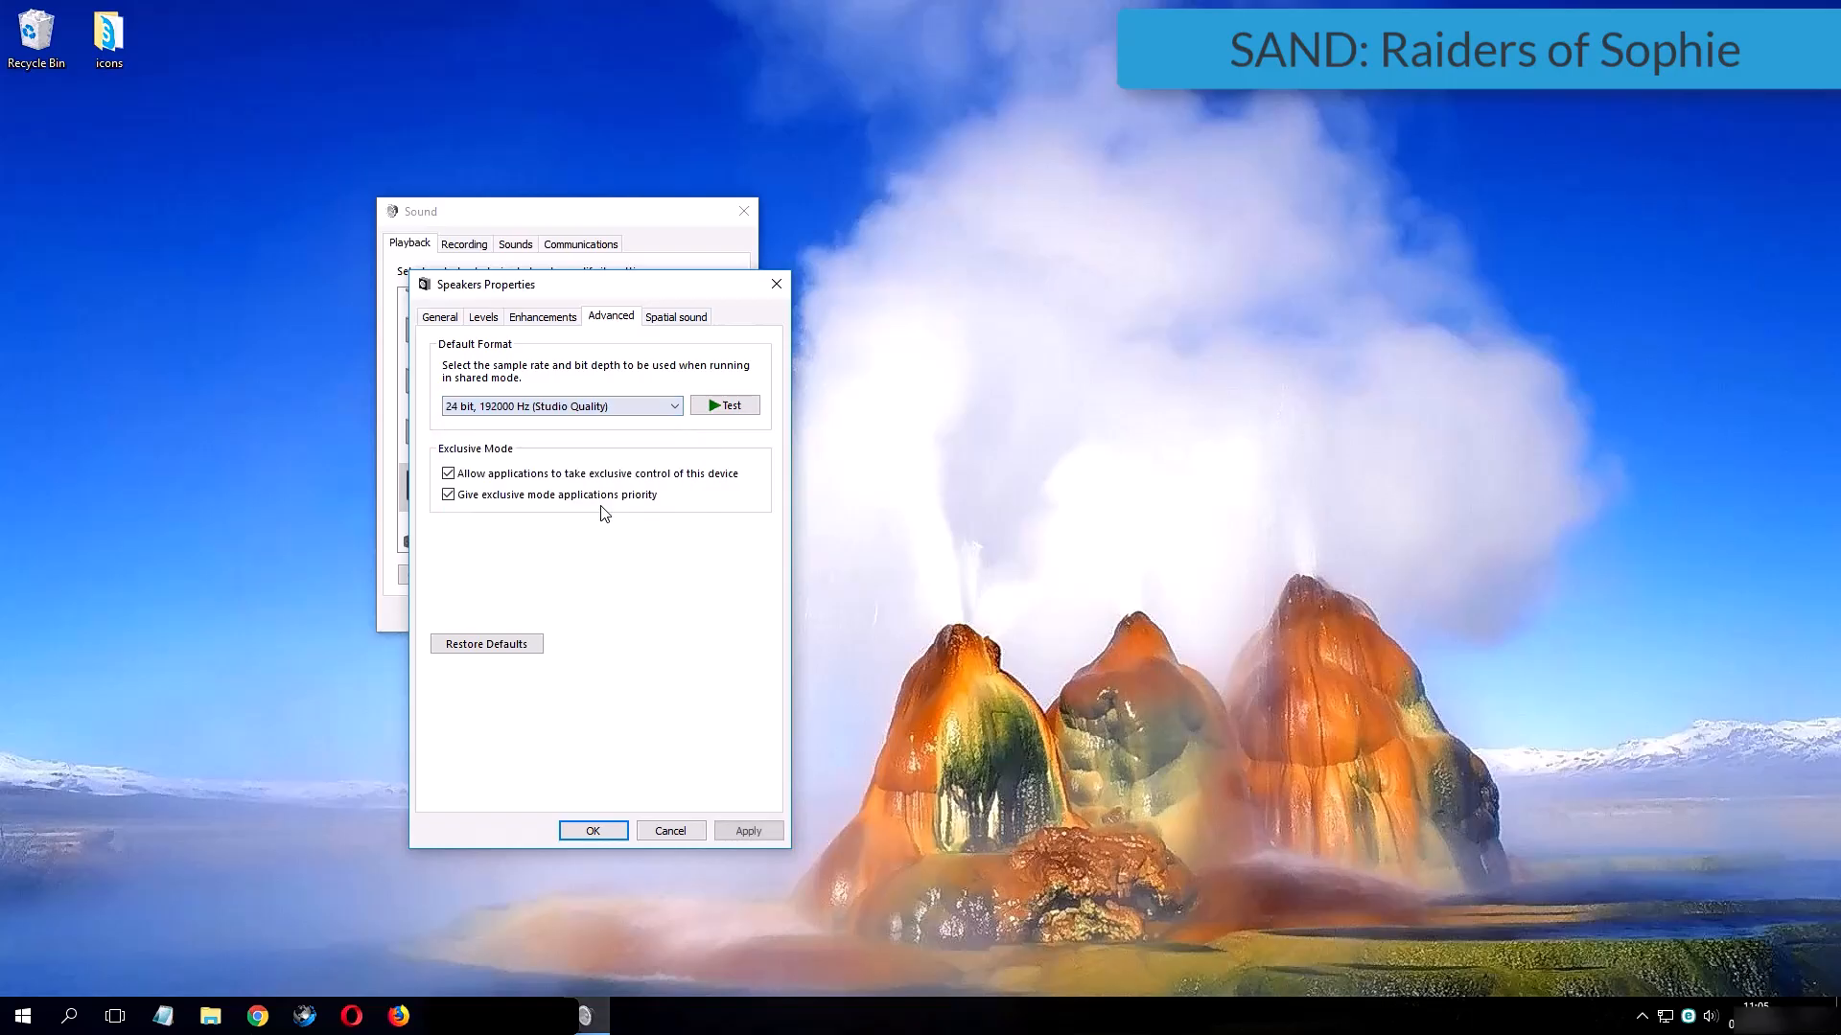
left_click(743, 830)
left_click(593, 826)
left_click(562, 614)
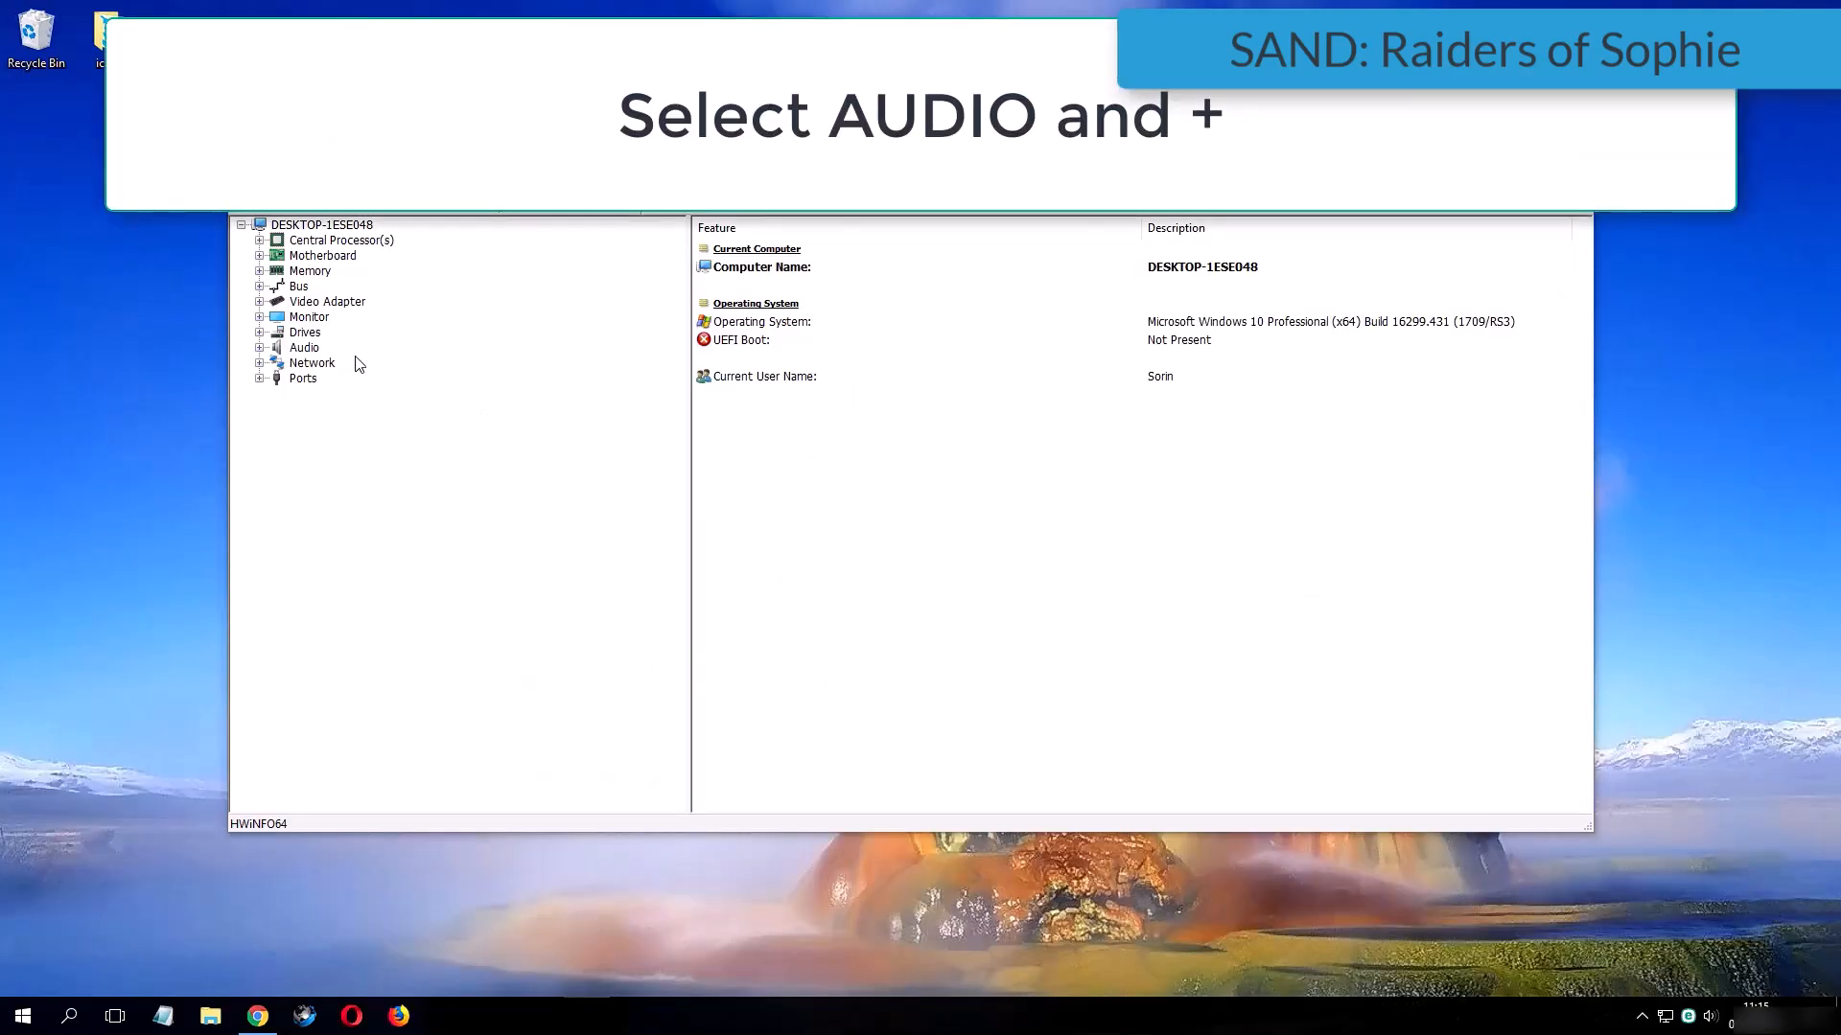
Step: In HWiNFO64, expand the Audio category and show the details of the first High Definition Audio Controller
left_click(303, 348)
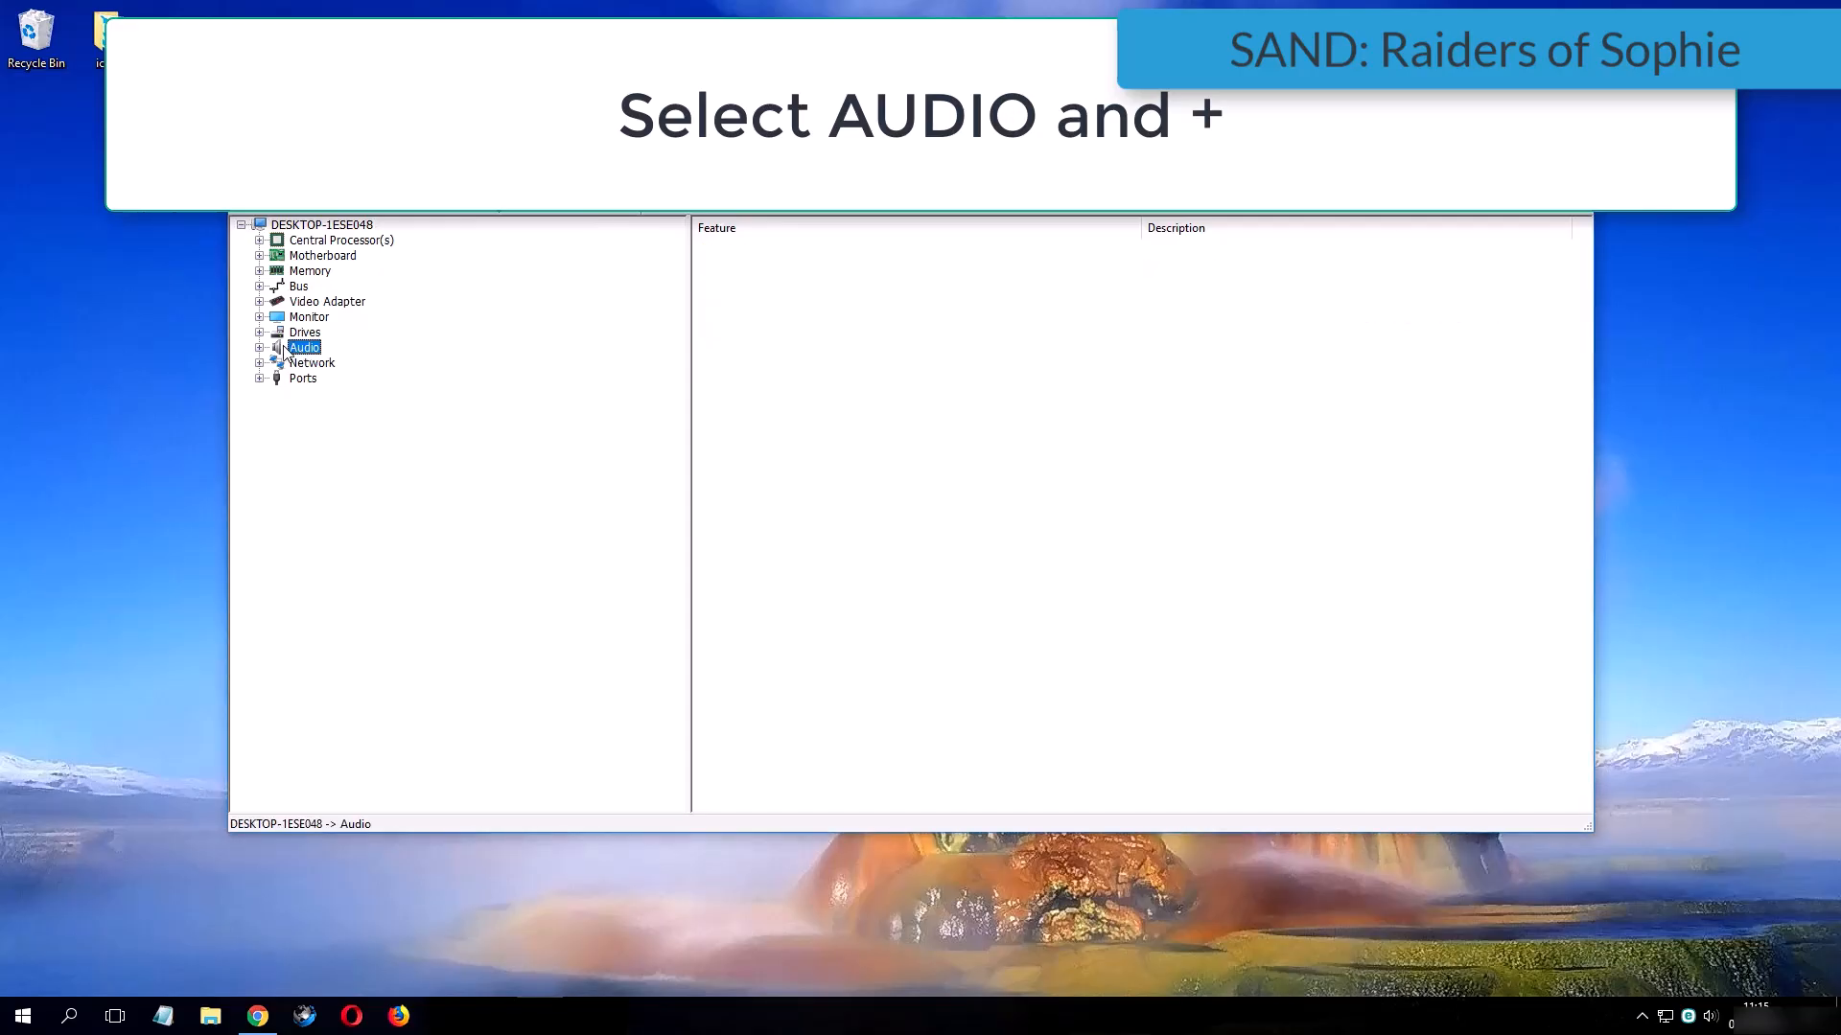
left_click(259, 348)
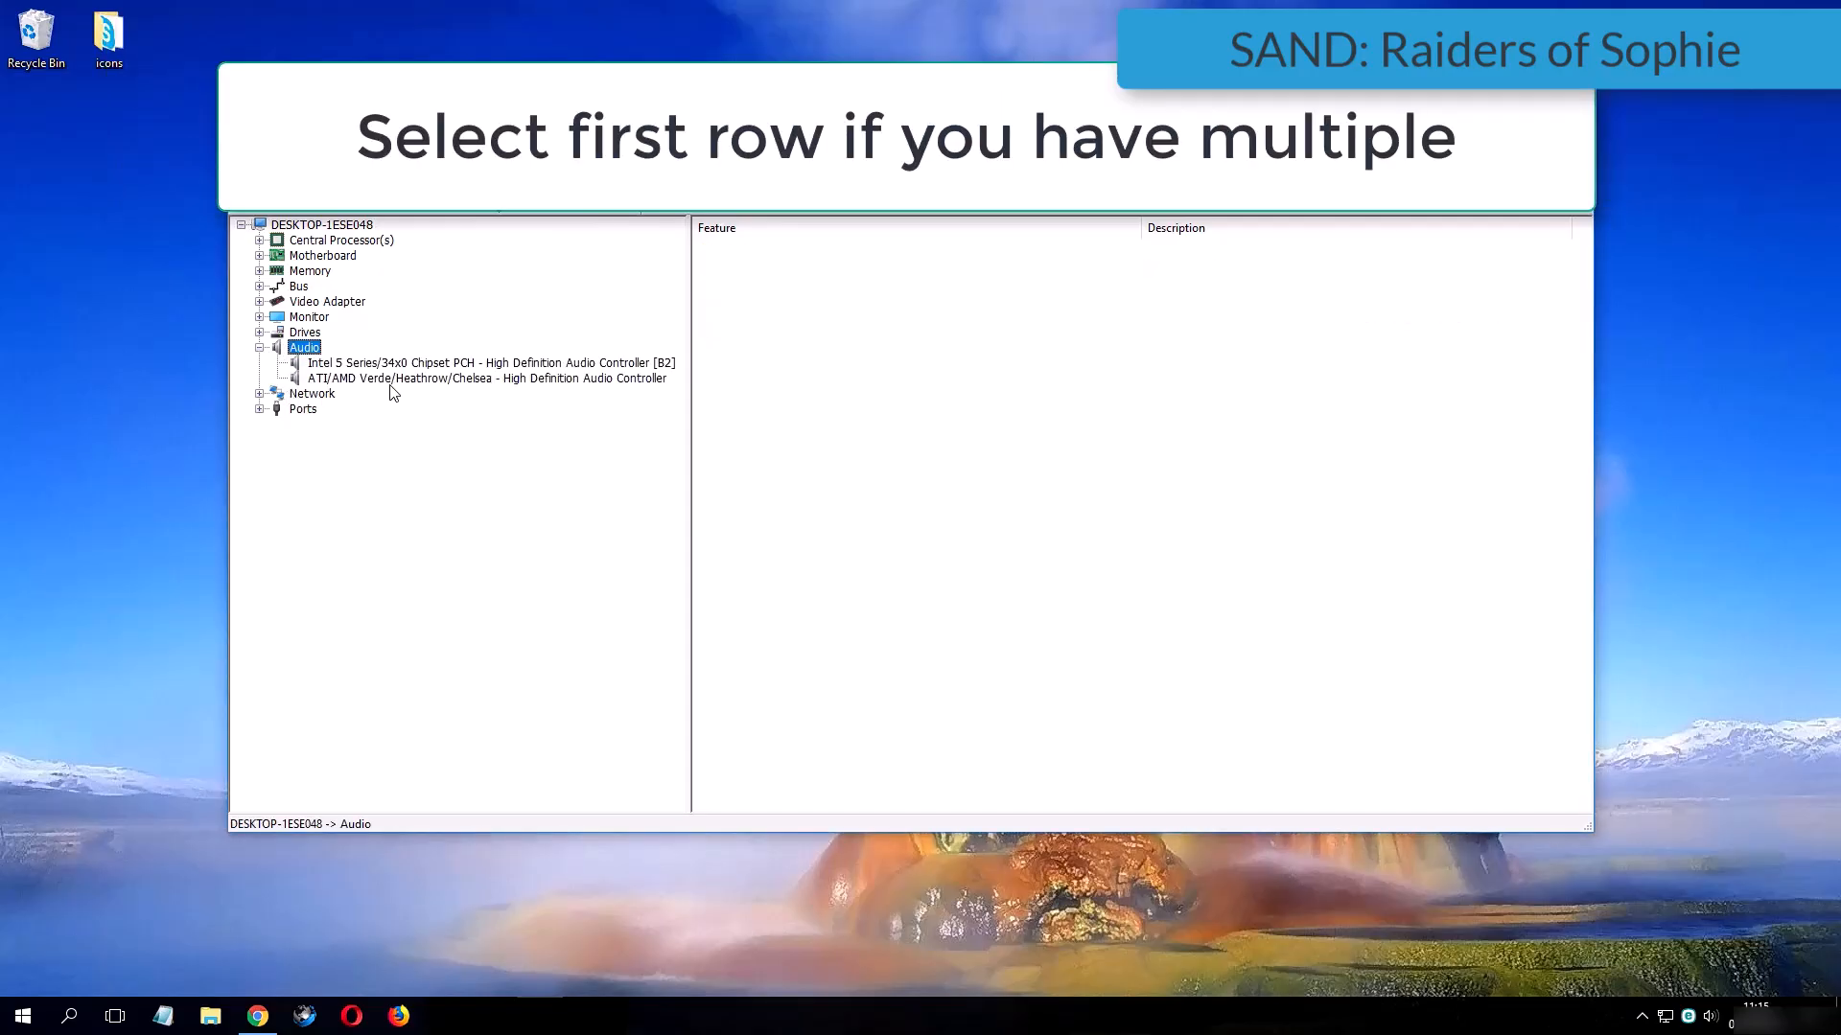
left_click(311, 364)
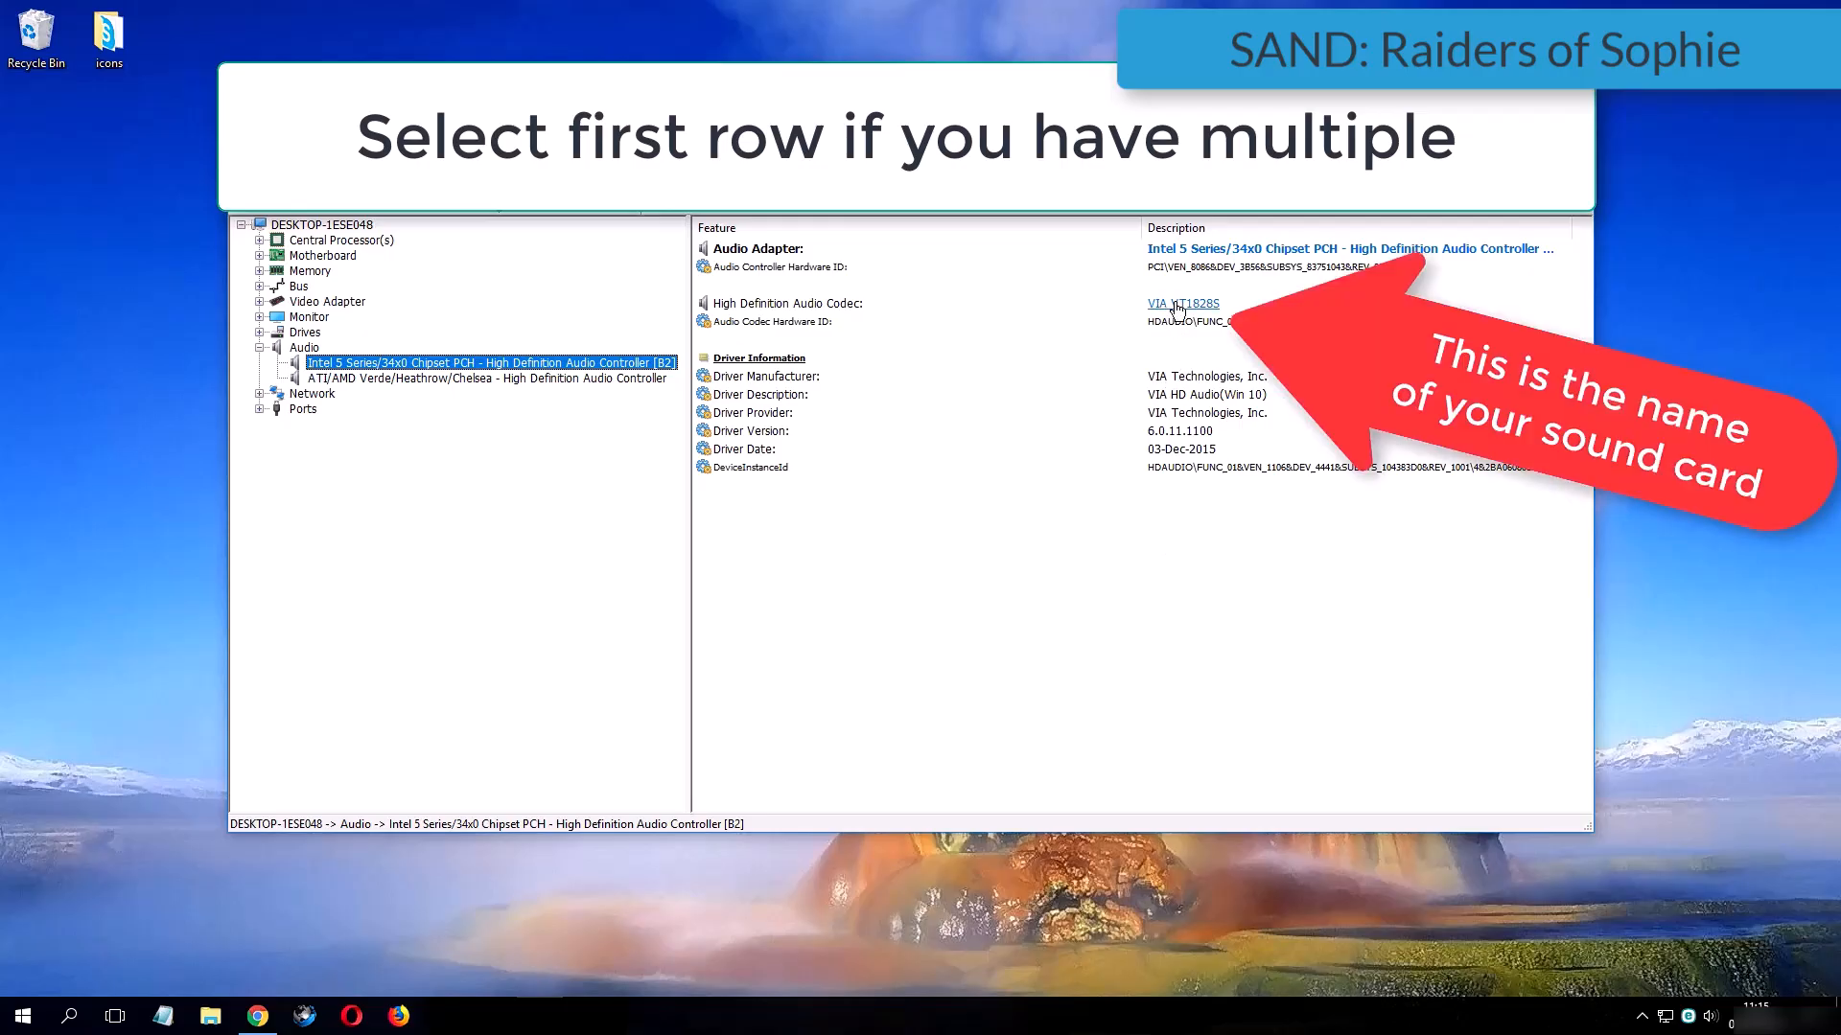
Step: Examine the High Definition Audio Codec entry for the sound card's name and check its product and driver link options
left_click(1141, 286)
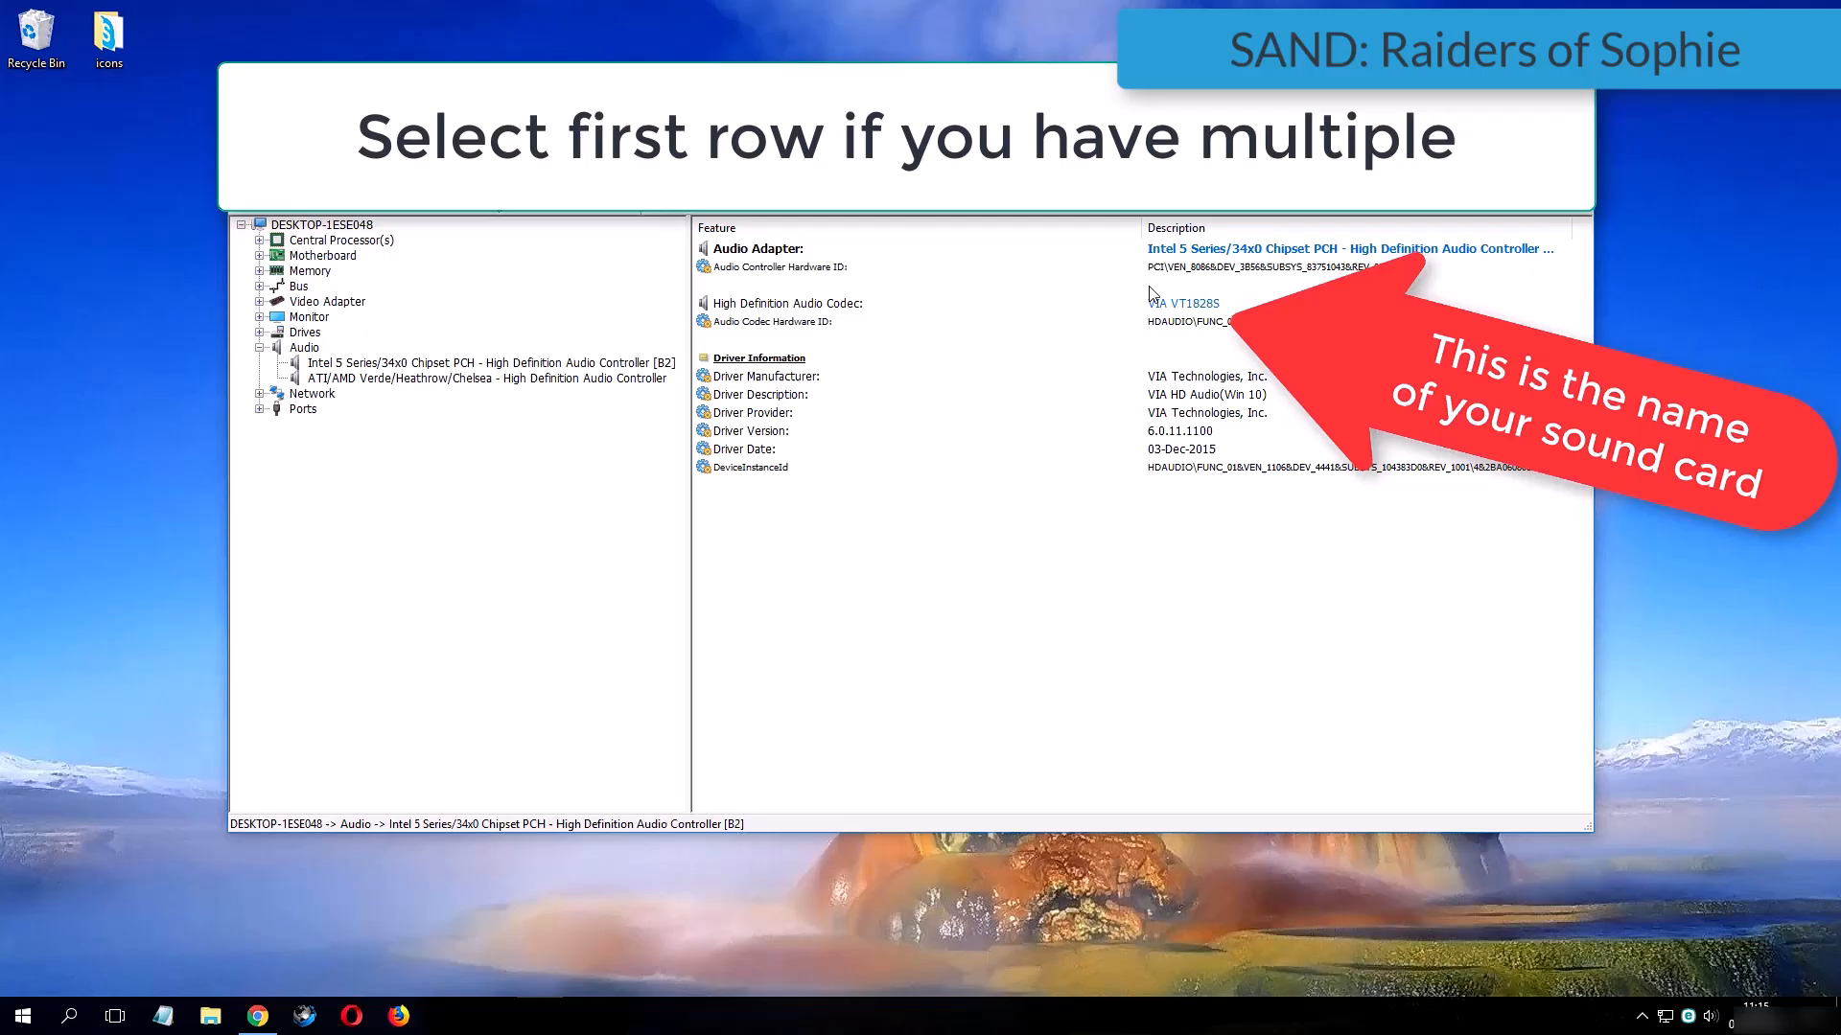
left_click(1204, 305)
right_click(1206, 304)
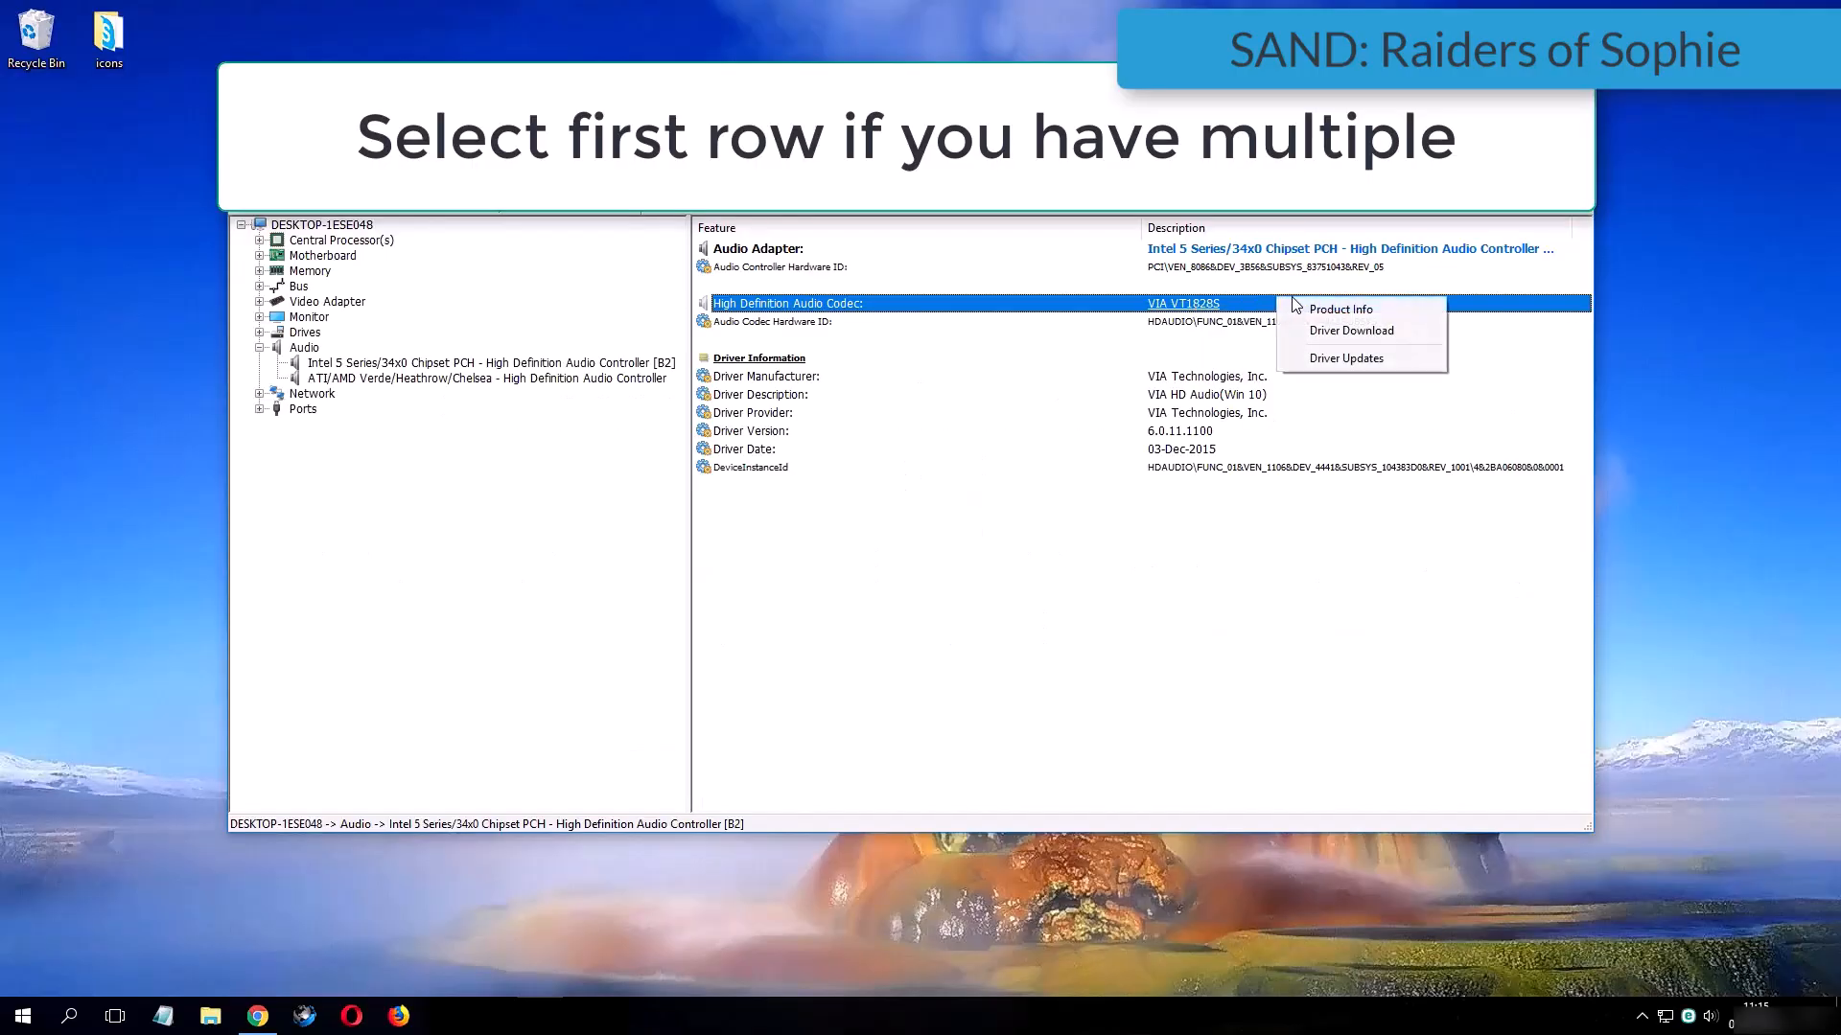
left_click(1172, 285)
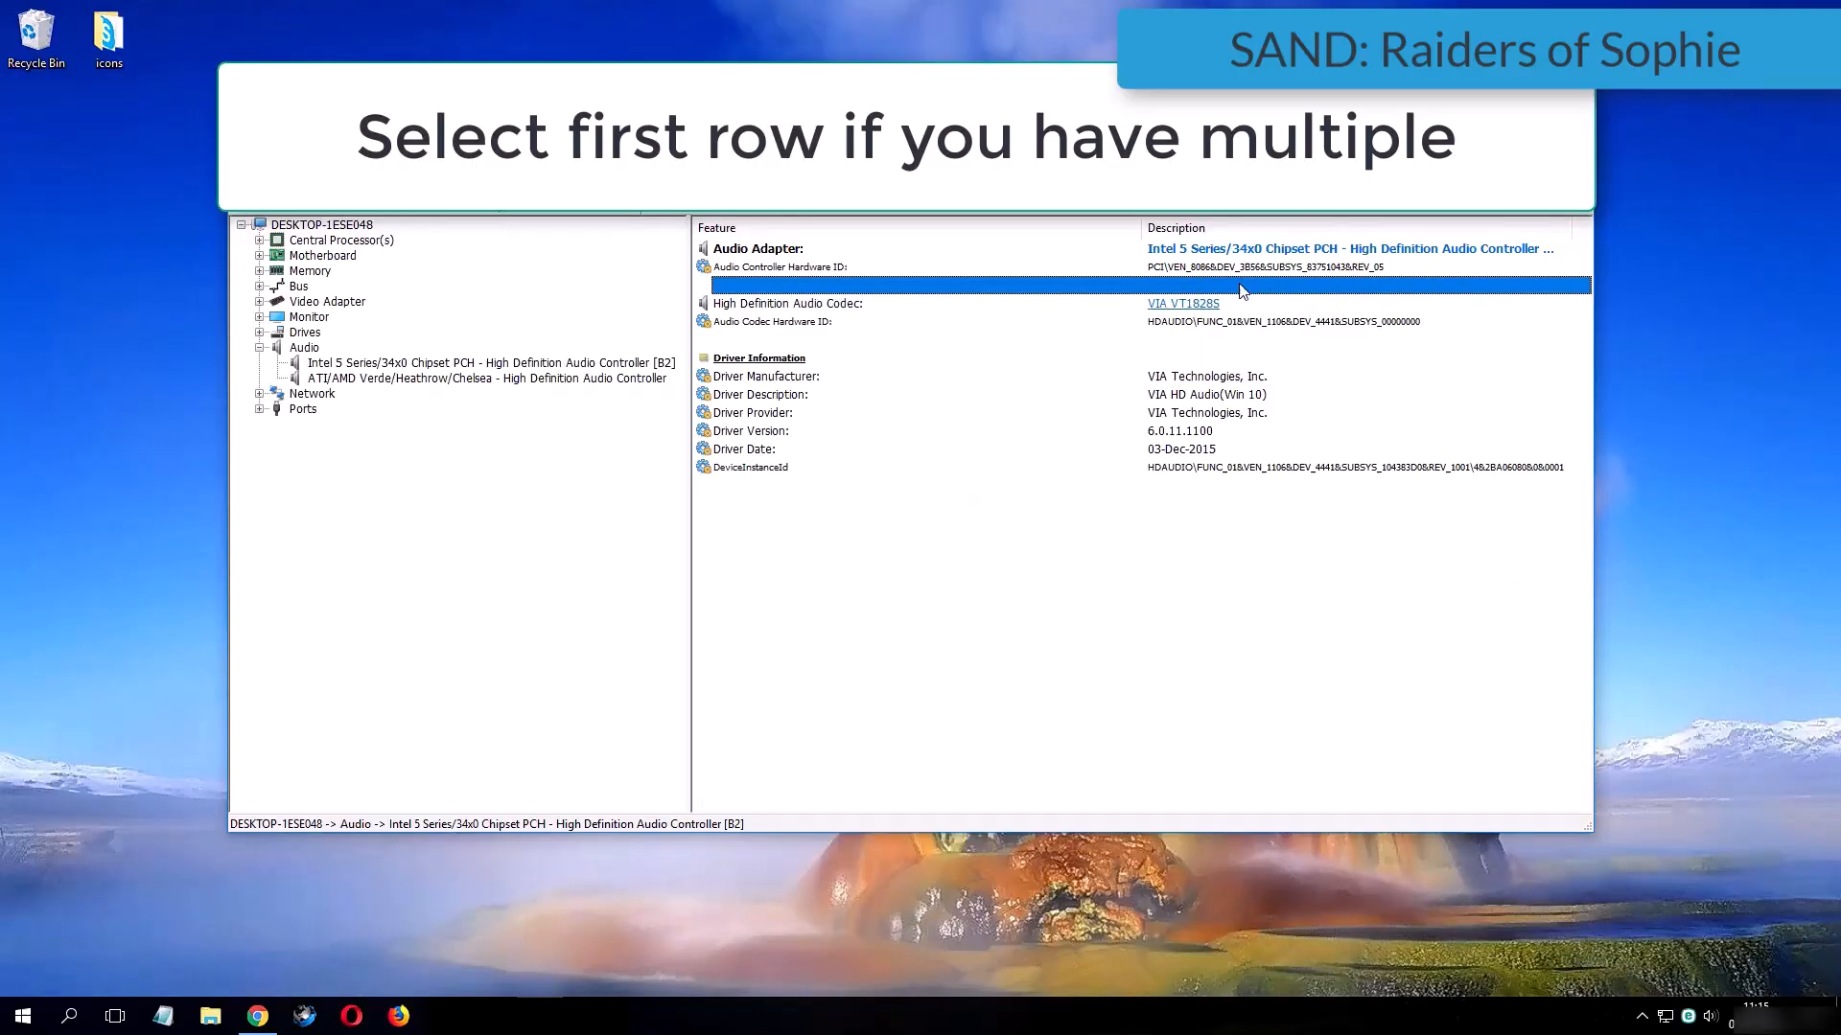
right_click(1179, 306)
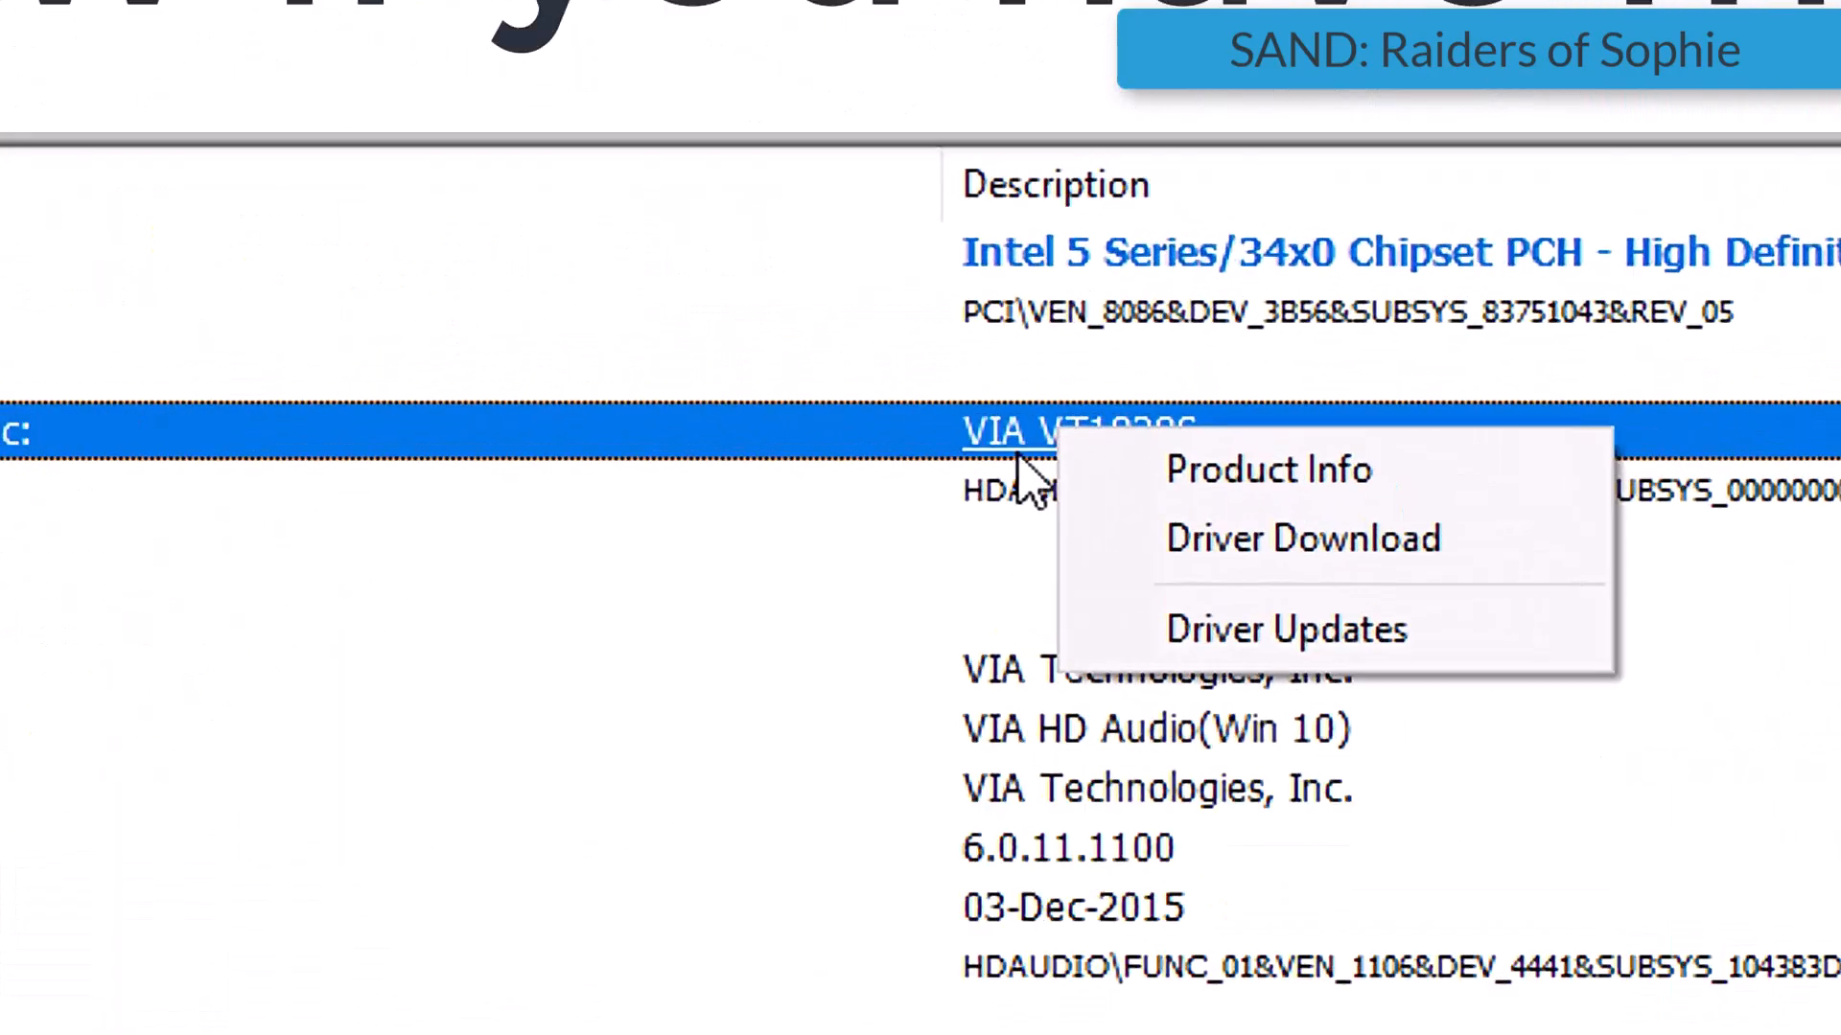
left_click(1128, 342)
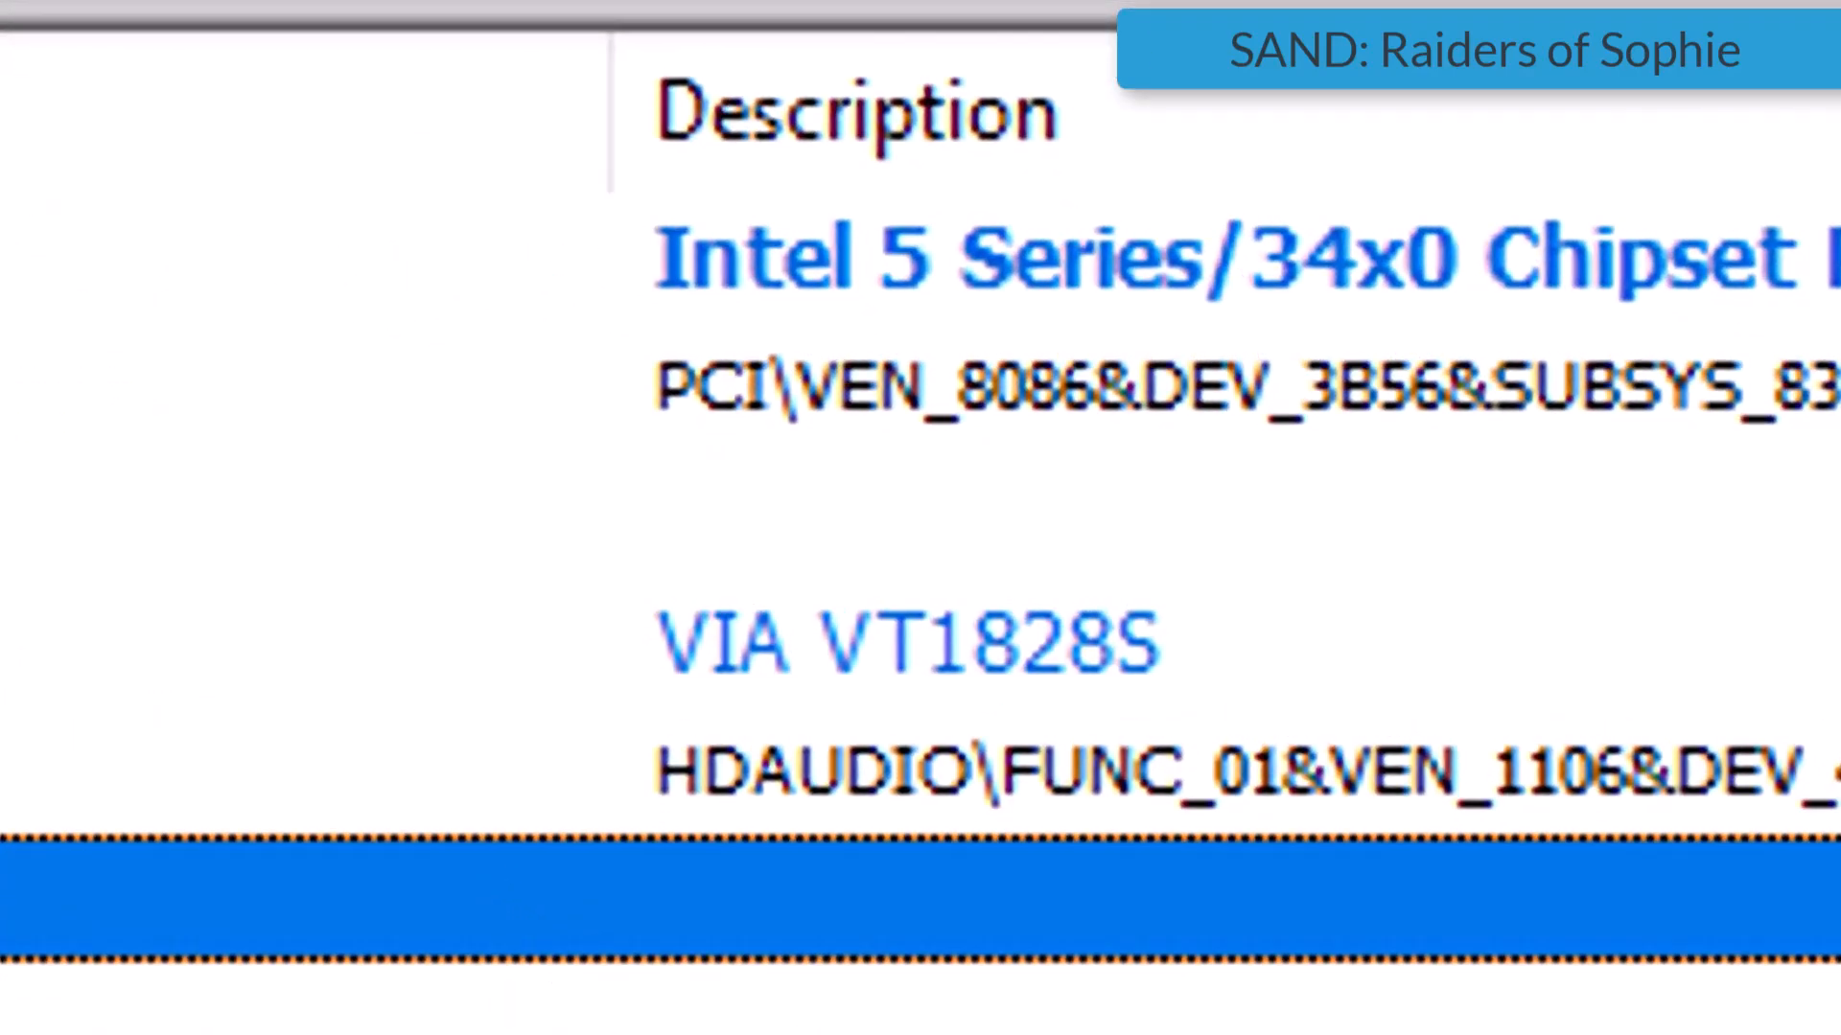